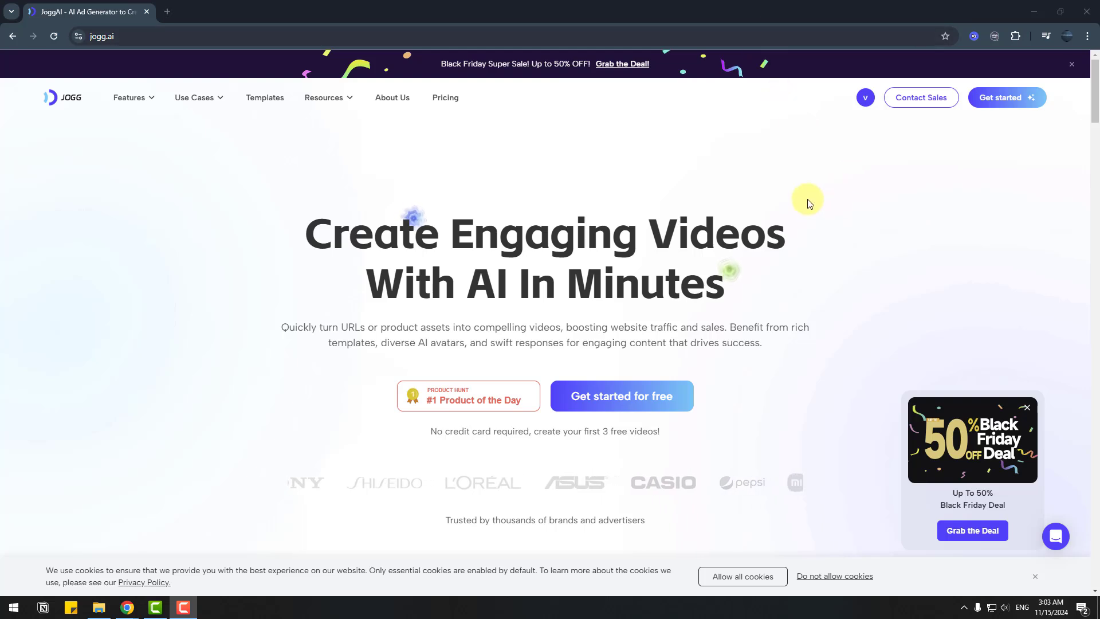
# Scroll down the JoggAI page and open the Black Friday deal page
pyautogui.scroll(-10, 808, 201)
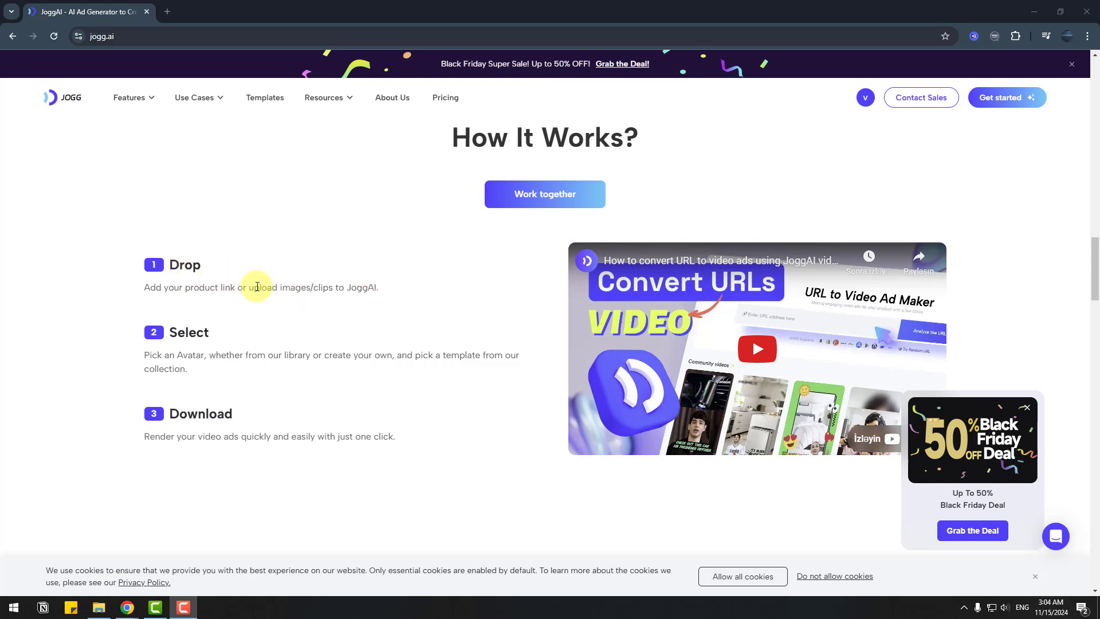
pyautogui.scroll(-1, 380, 307)
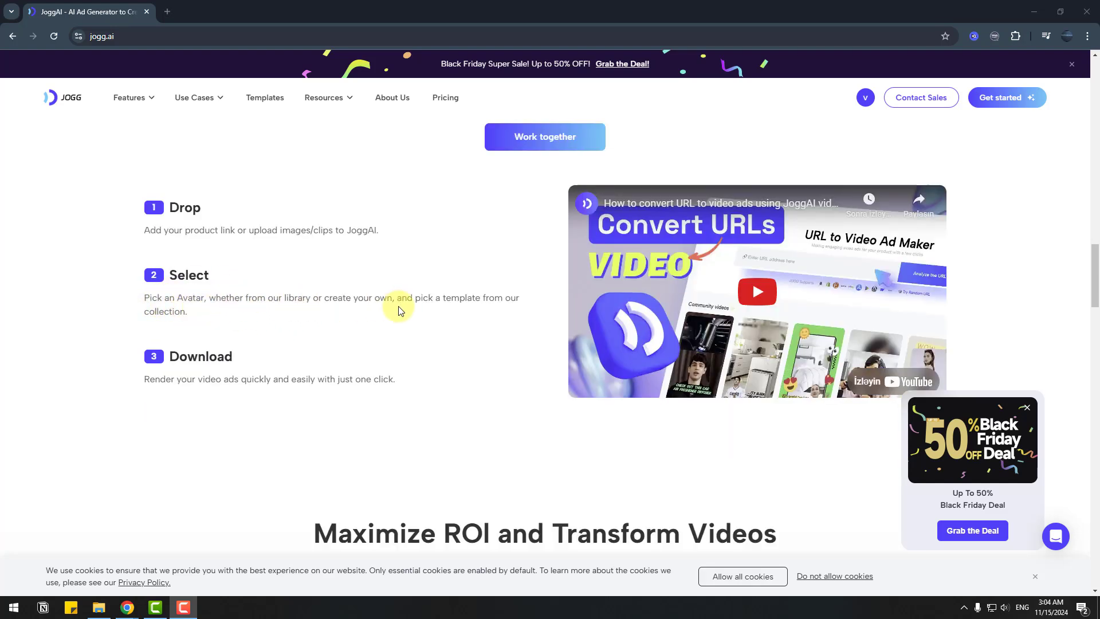
pyautogui.scroll(-1, 380, 275)
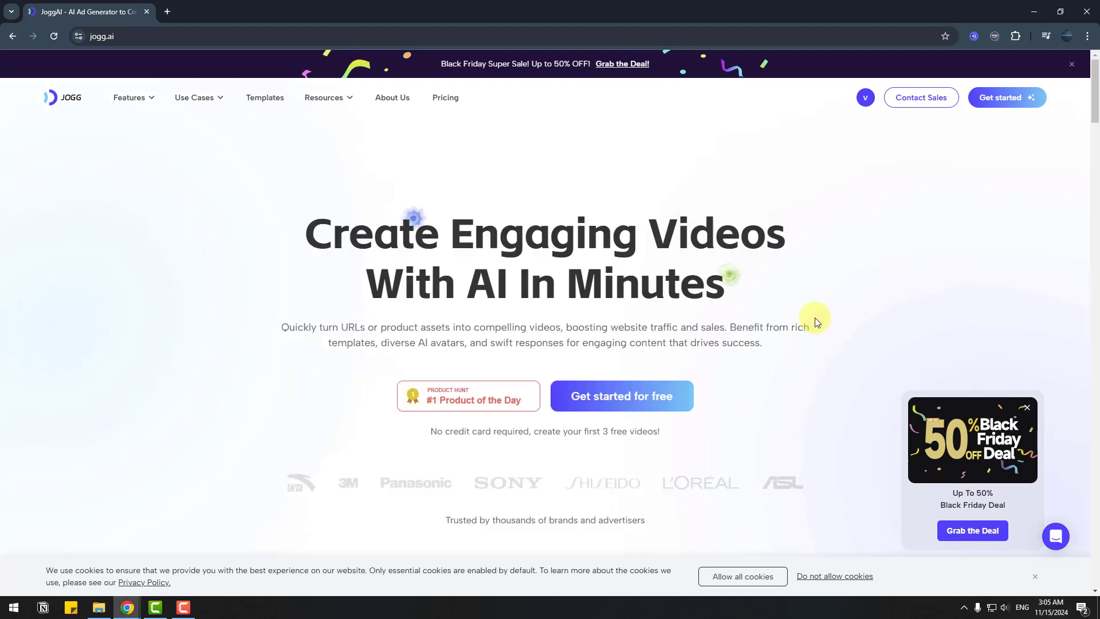
pyautogui.click(972, 531)
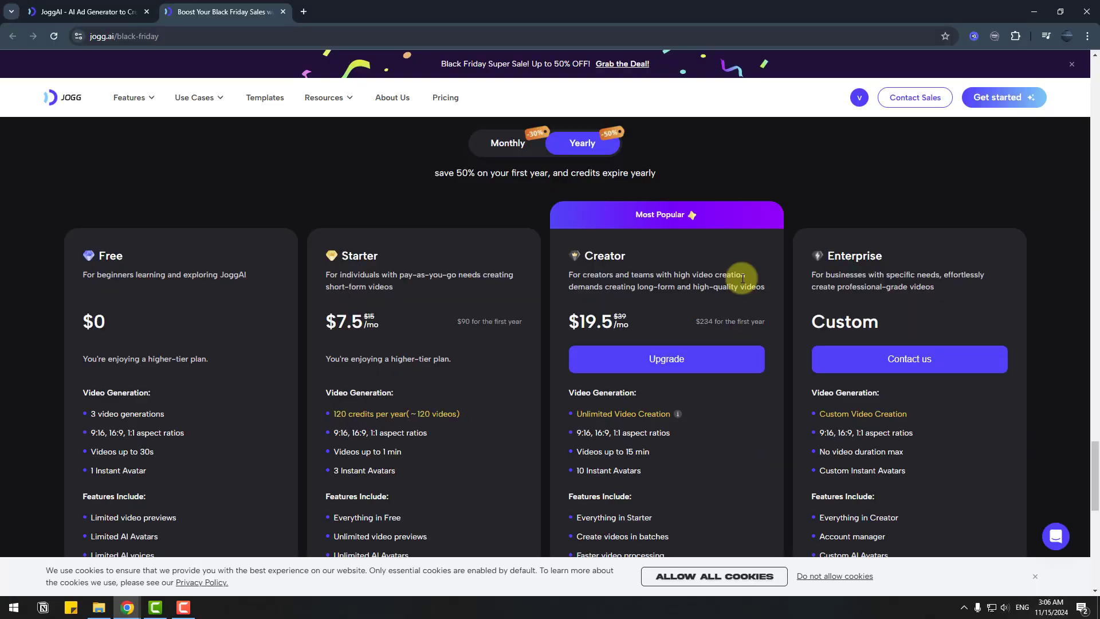
# Scroll through the Black Friday pricing plan cards
pyautogui.scroll(-1, 743, 279)
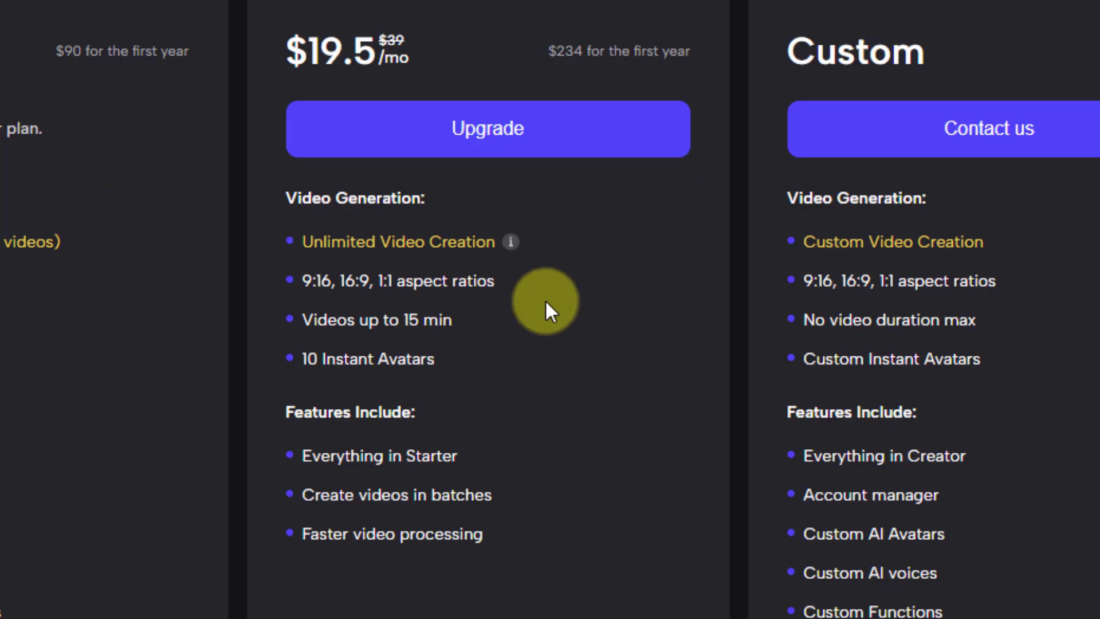
pyautogui.scroll(1, 580, 288)
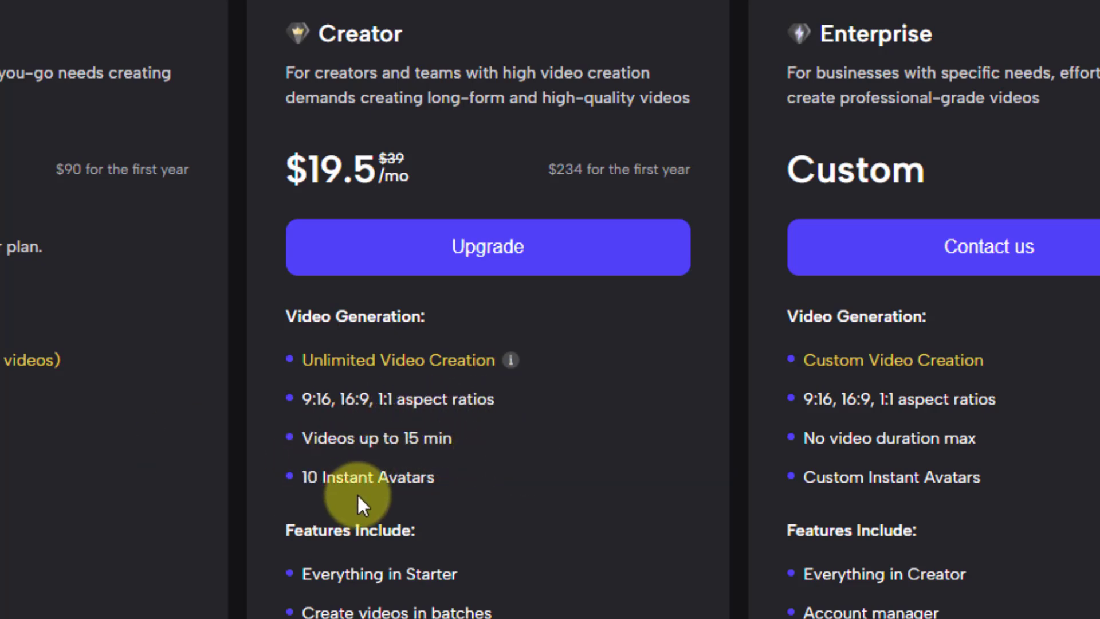
pyautogui.scroll(-2, 458, 497)
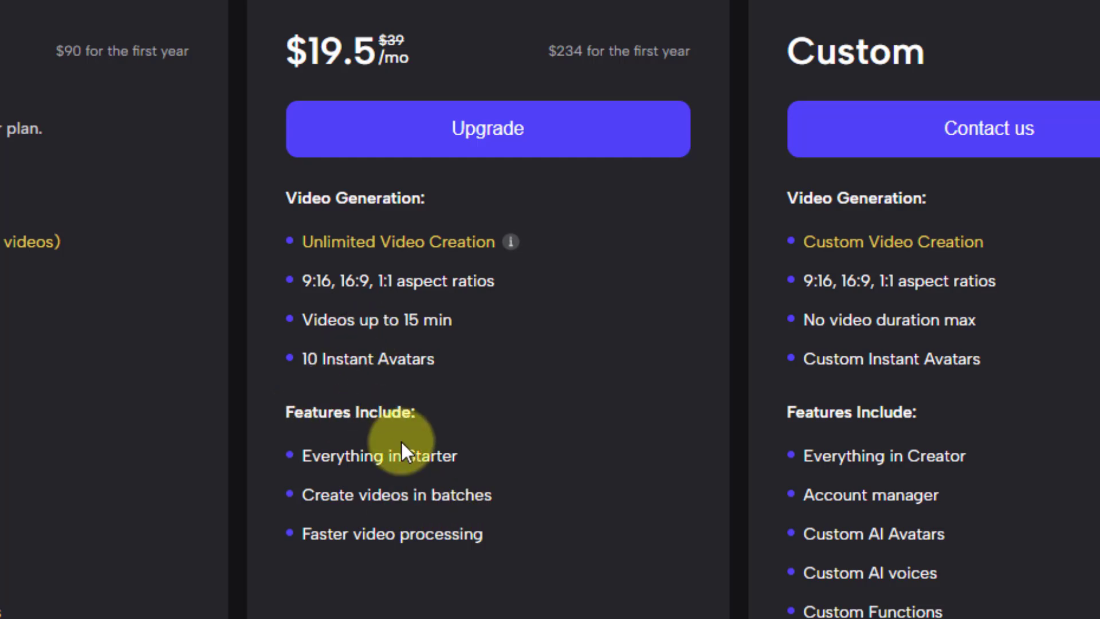
pyautogui.scroll(-6, 413, 453)
pyautogui.scroll(2, 440, 449)
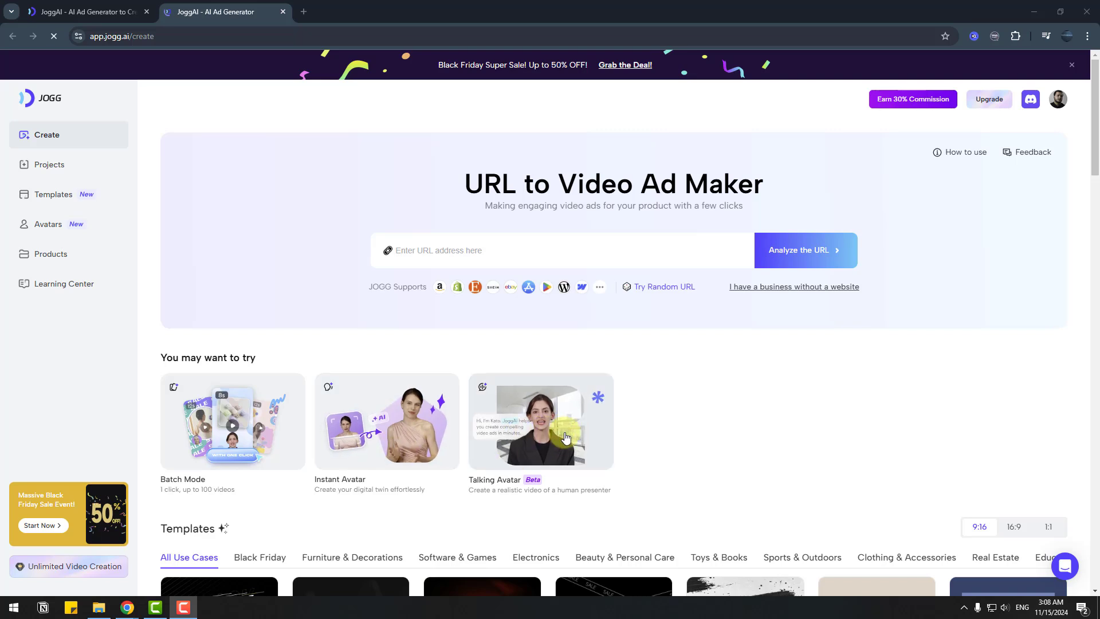
# Paste the Amazon keyboard product link, analyze it, and confirm the selected images and clips
pyautogui.rightClick(457, 250)
pyautogui.click(474, 356)
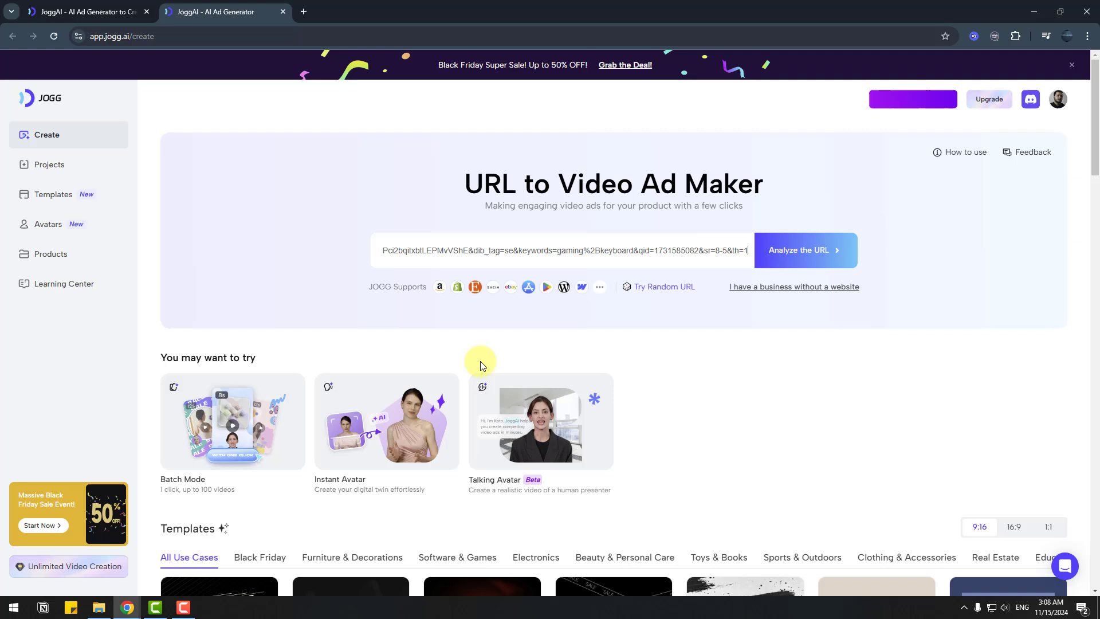
pyautogui.click(786, 254)
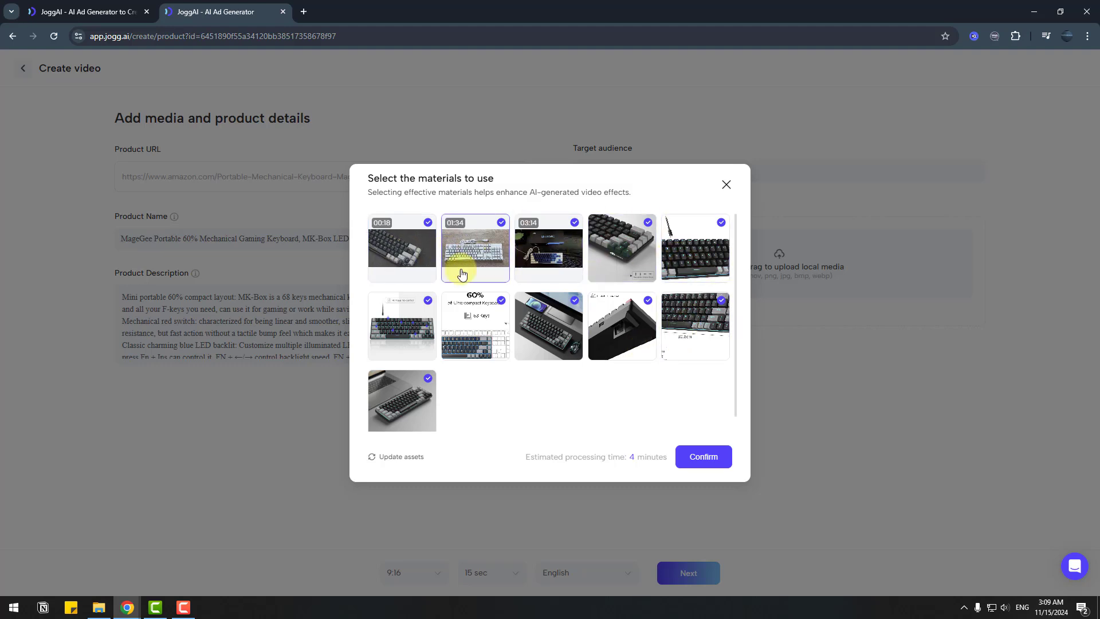
pyautogui.click(696, 458)
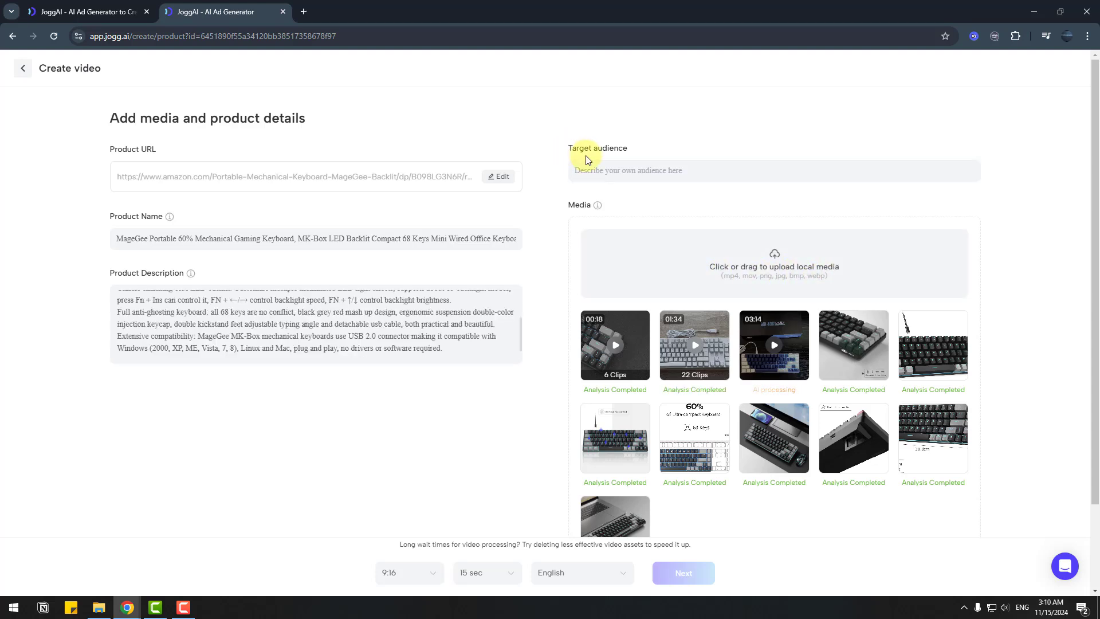
# Set the ad to 9:16, 15 sec, English, and generate scripts
pyautogui.click(625, 168)
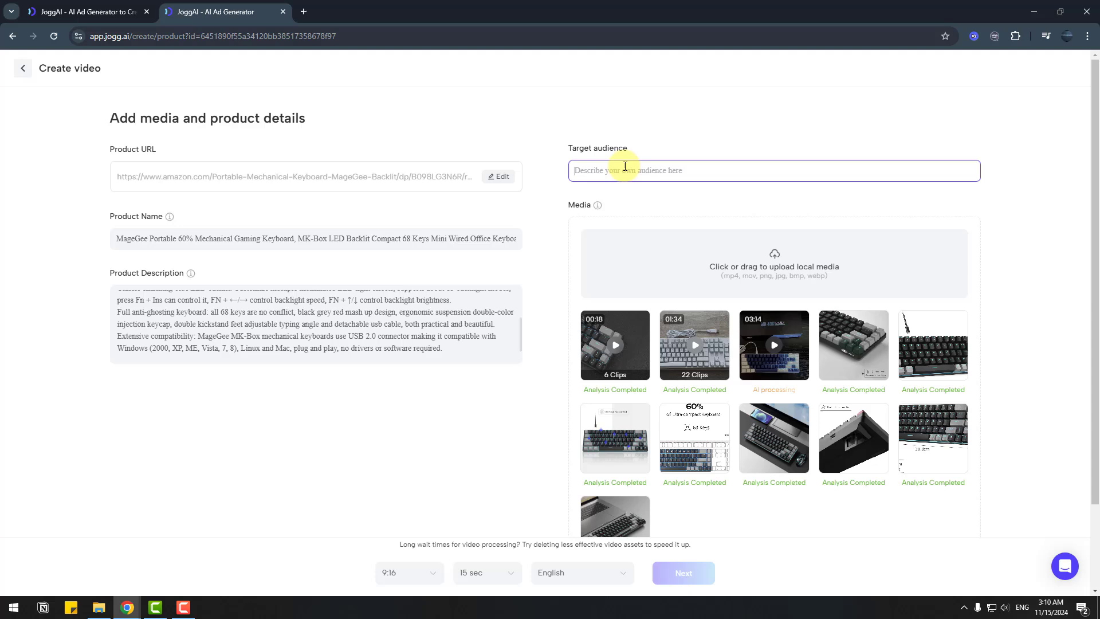
pyautogui.scroll(-2, 458, 458)
pyautogui.click(409, 572)
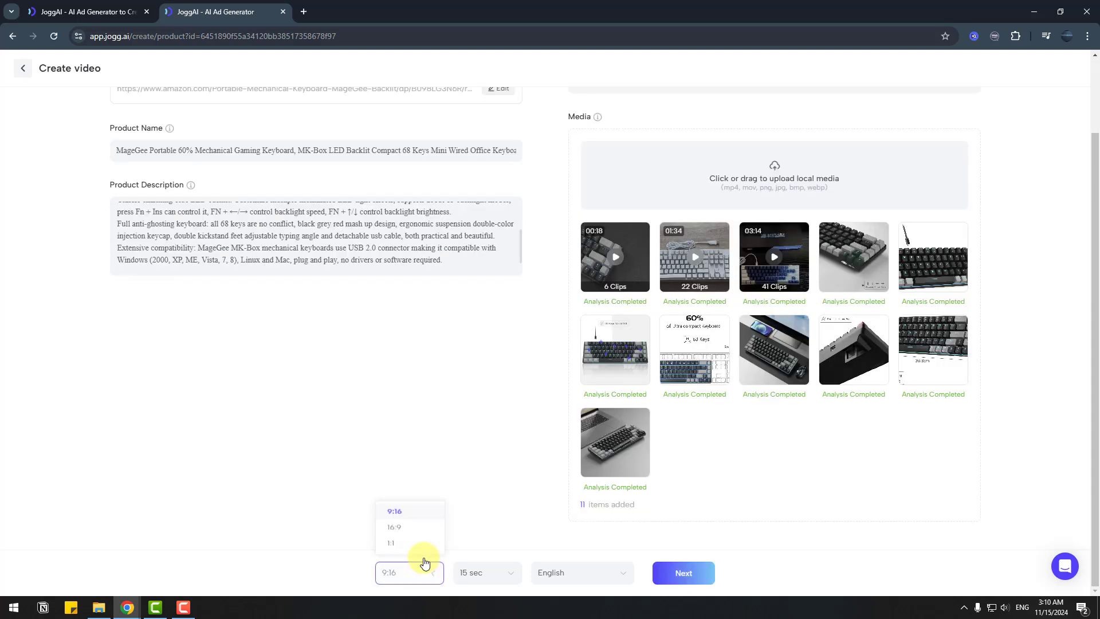
pyautogui.click(412, 504)
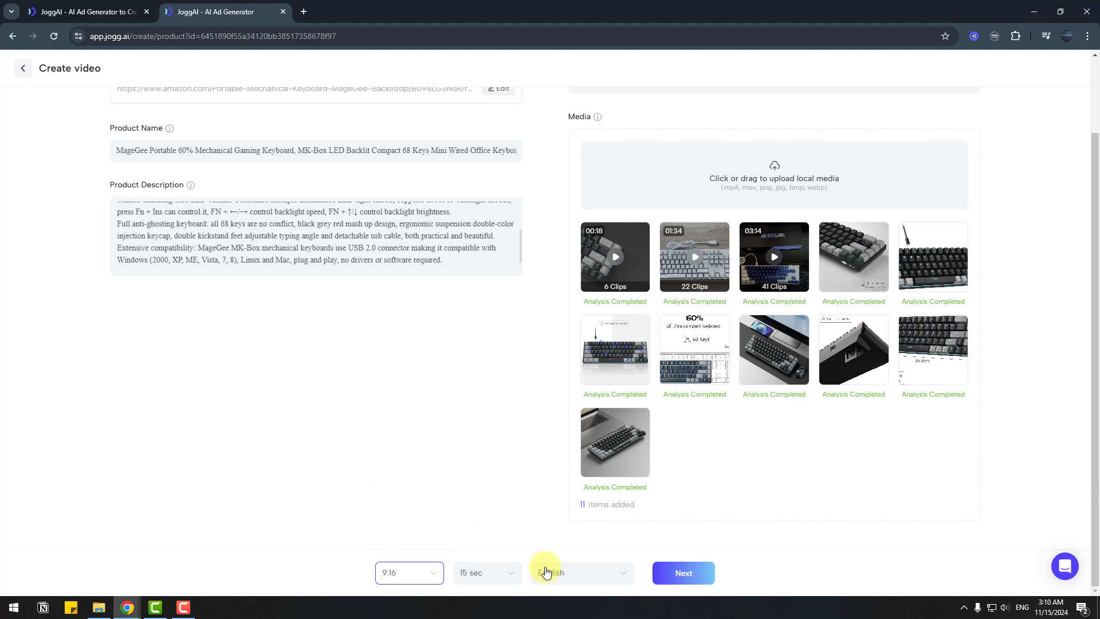
pyautogui.click(499, 573)
pyautogui.click(479, 501)
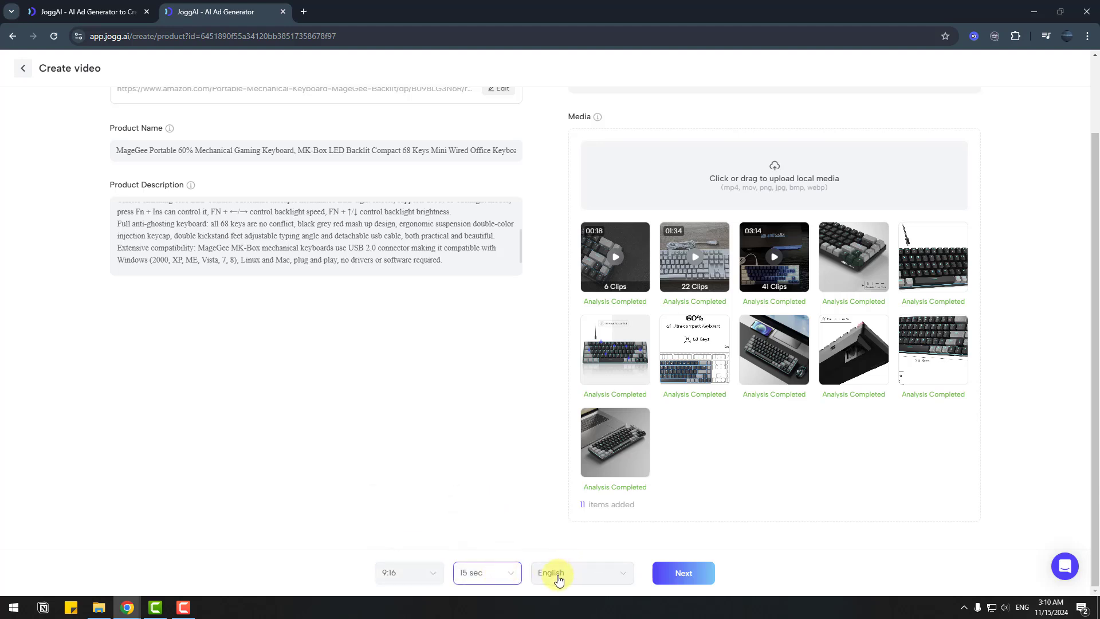
pyautogui.click(558, 576)
pyautogui.scroll(-8, 573, 544)
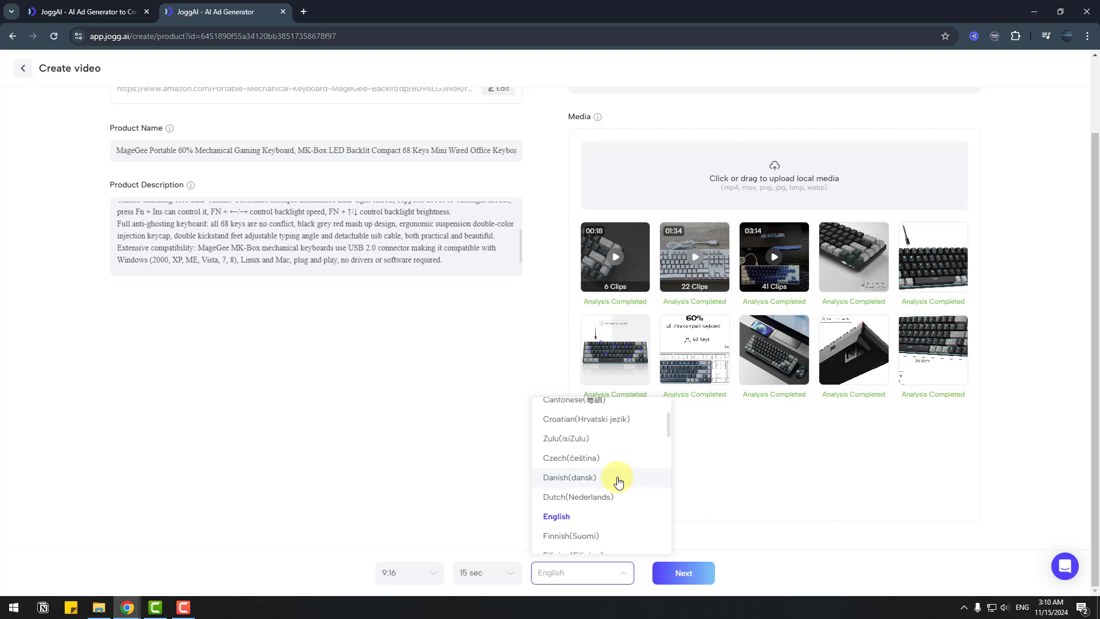
pyautogui.click(476, 476)
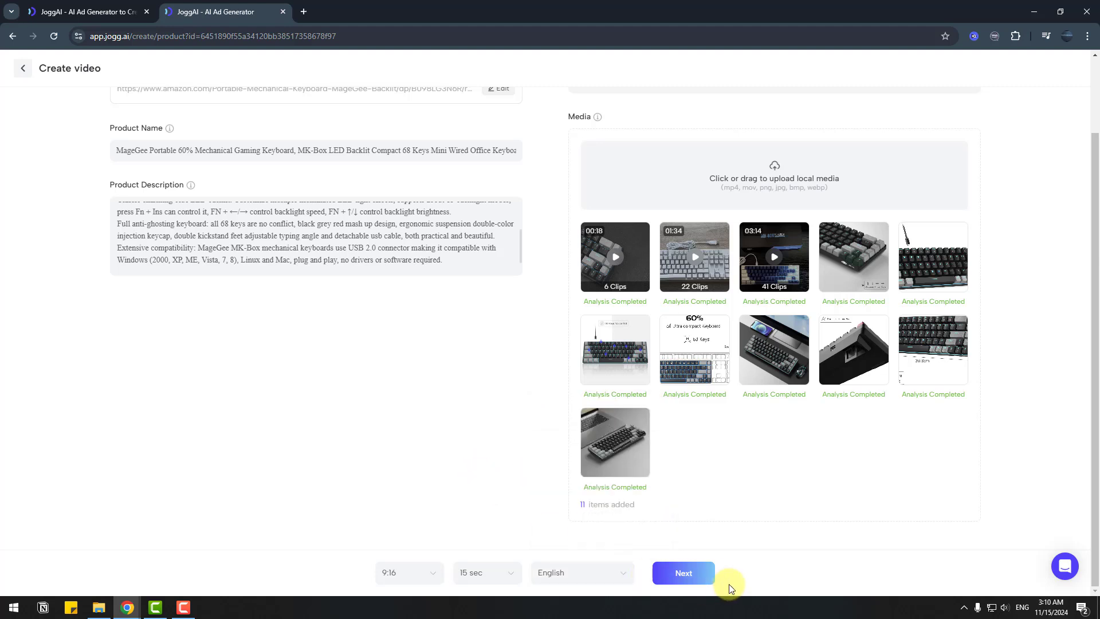
pyautogui.click(684, 573)
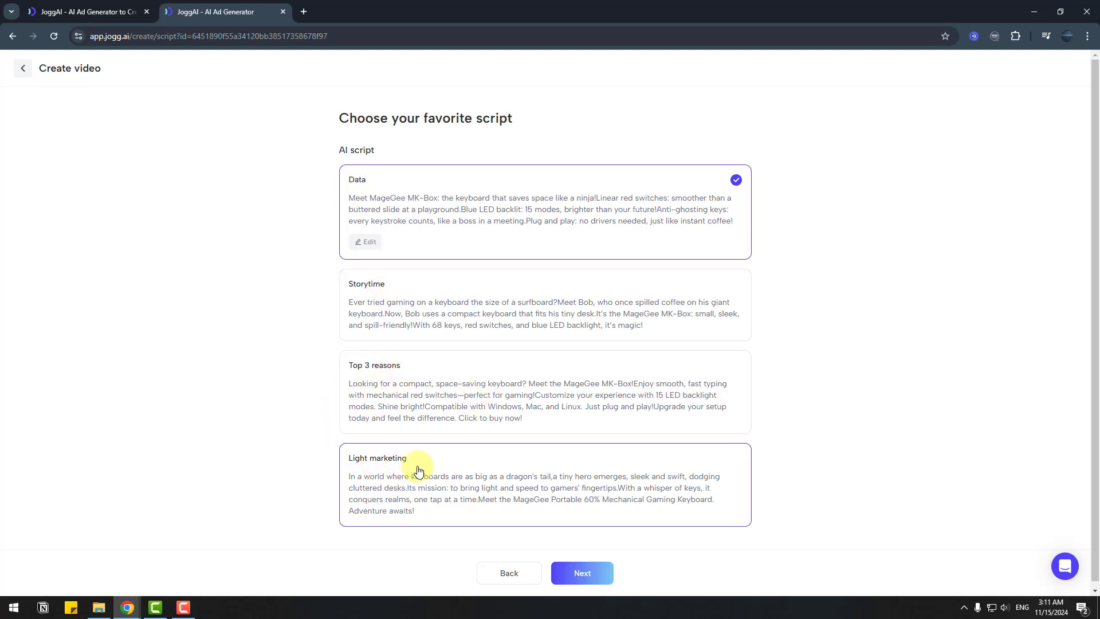
# Select the Top 3 reasons script, edit and save it, then continue to templates
pyautogui.click(398, 381)
pyautogui.click(369, 417)
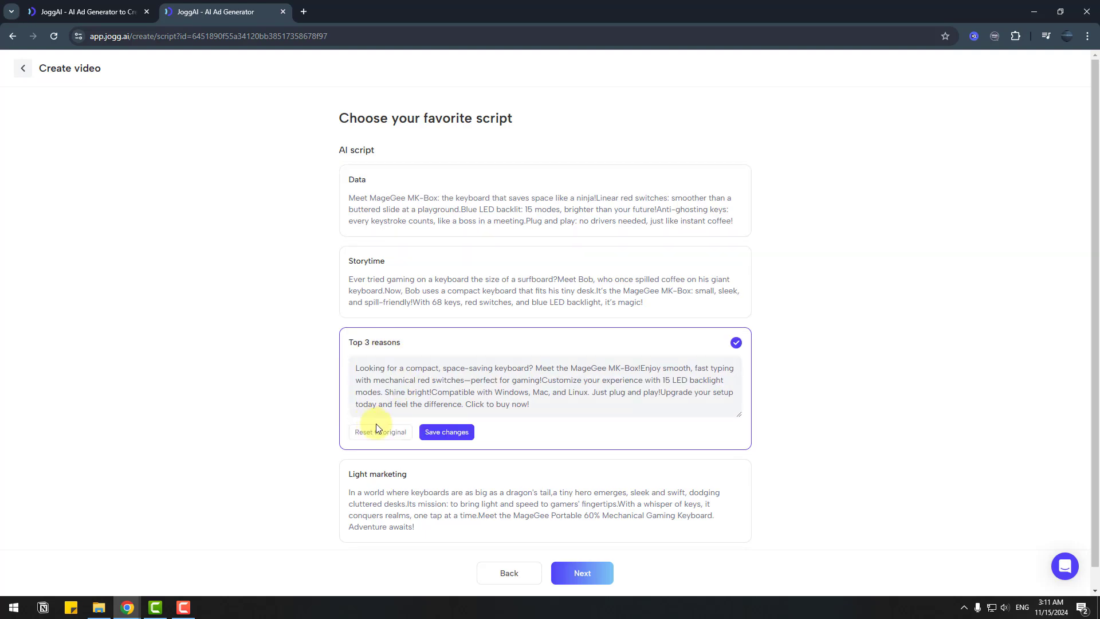
pyautogui.click(546, 411)
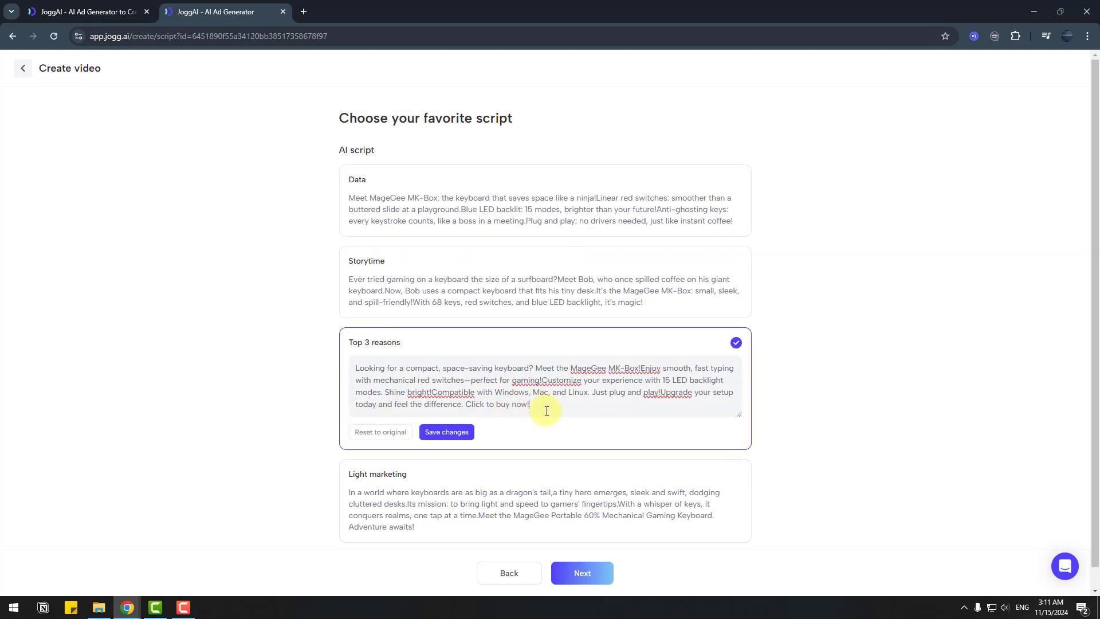
pyautogui.click(443, 434)
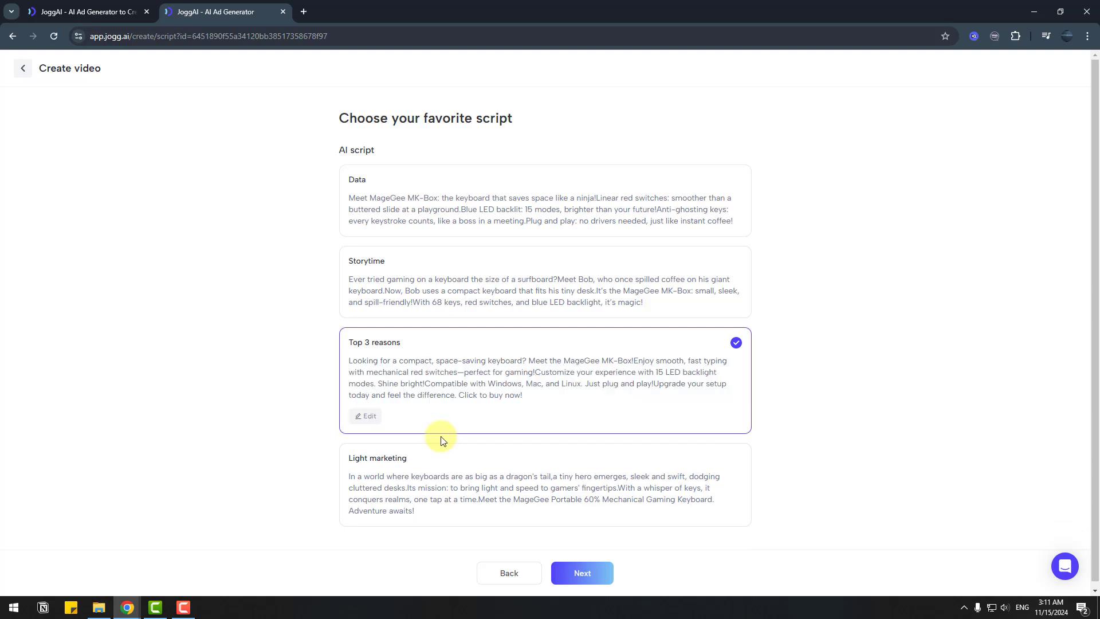
pyautogui.click(580, 576)
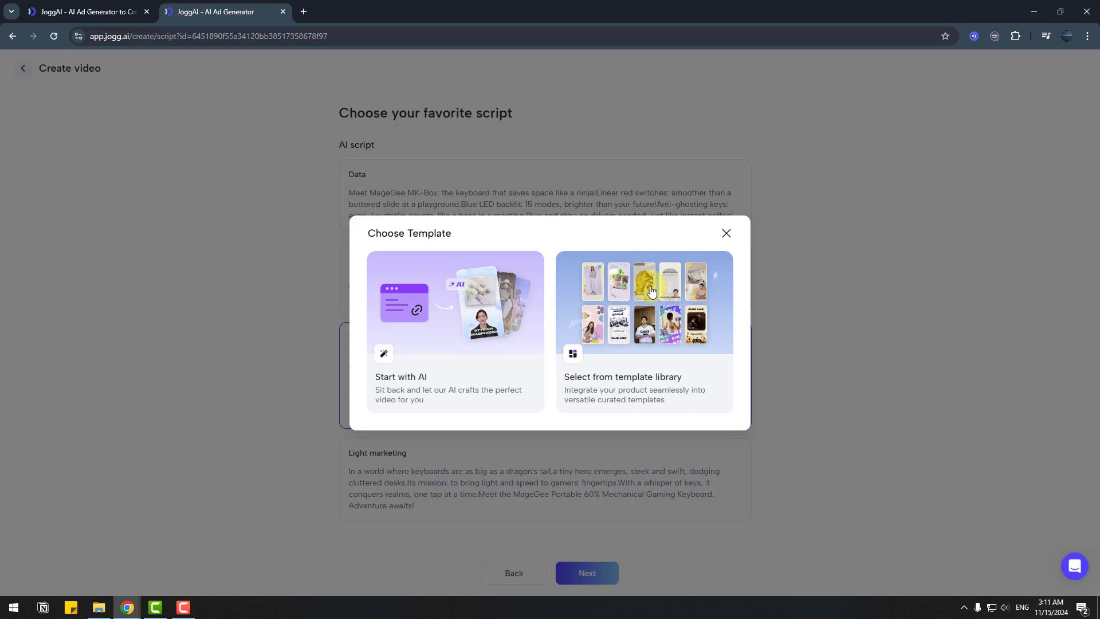
# Render one keyboard ad video using the Electronics template Digital Elegance
pyautogui.click(647, 319)
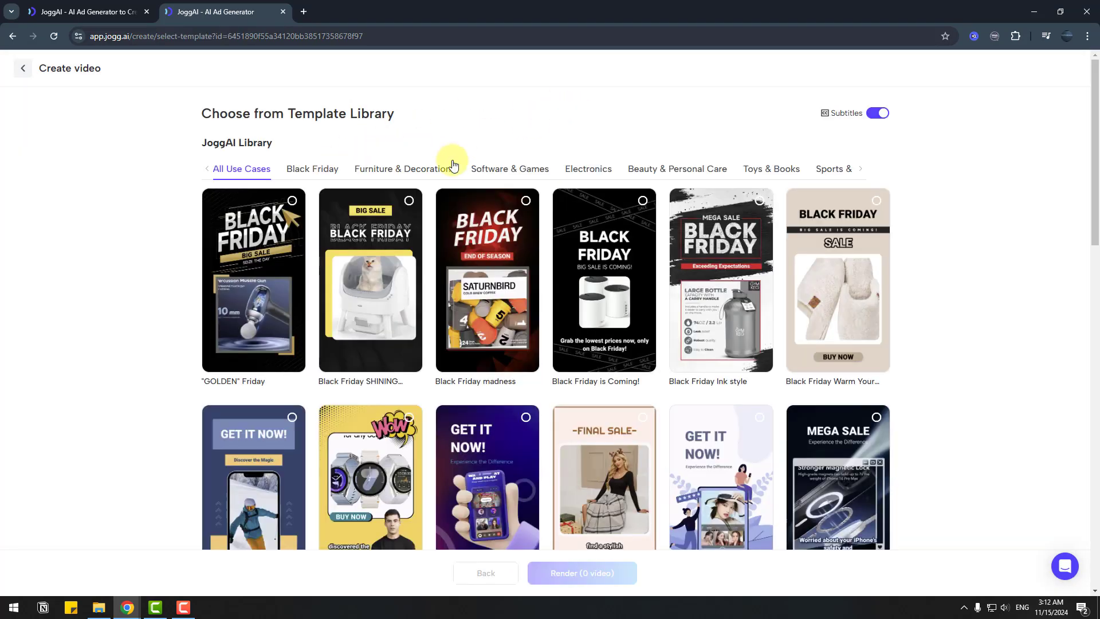
pyautogui.click(291, 172)
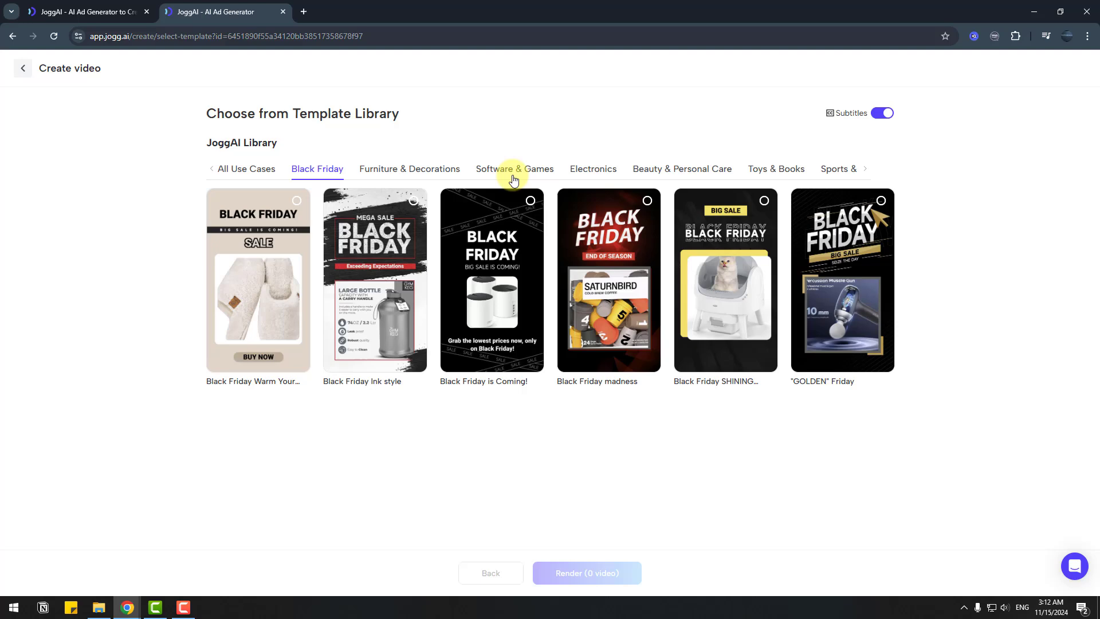
pyautogui.click(596, 171)
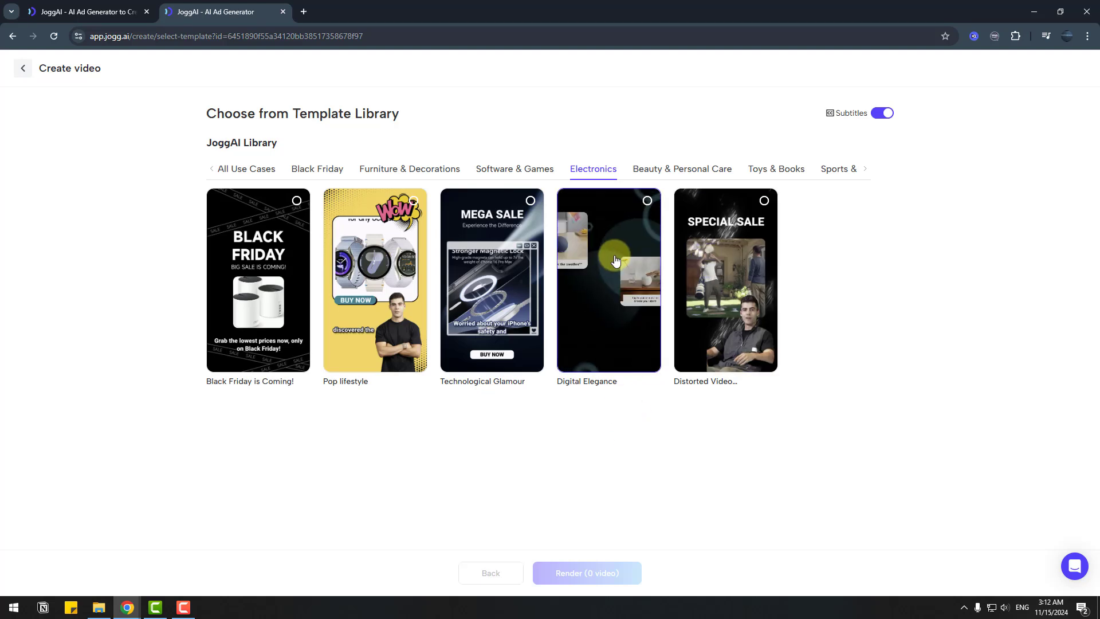
pyautogui.click(647, 201)
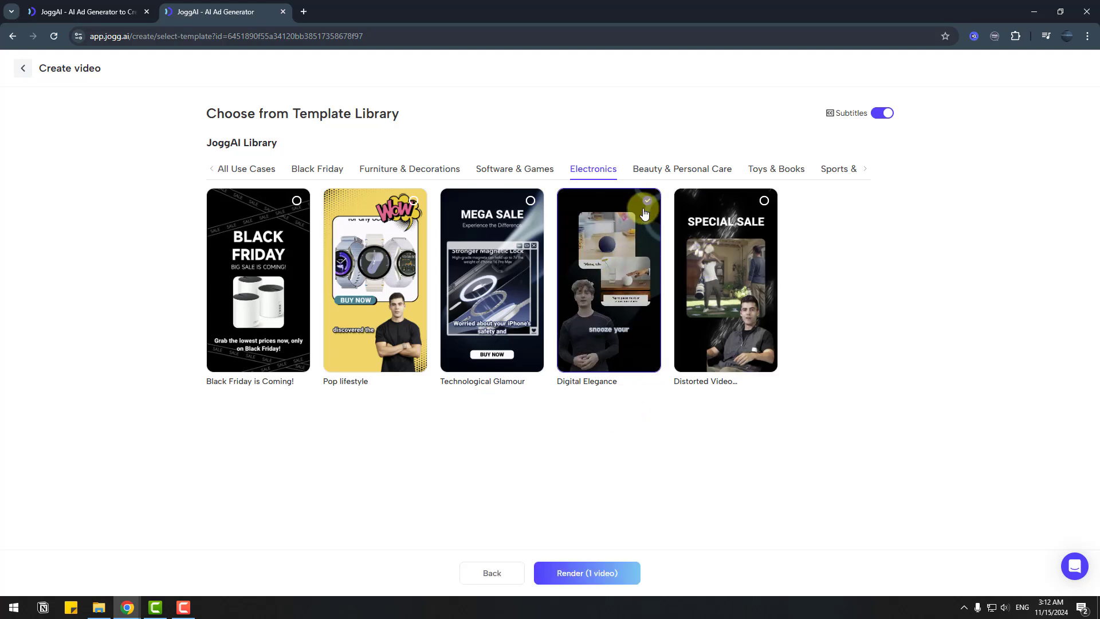
pyautogui.click(592, 573)
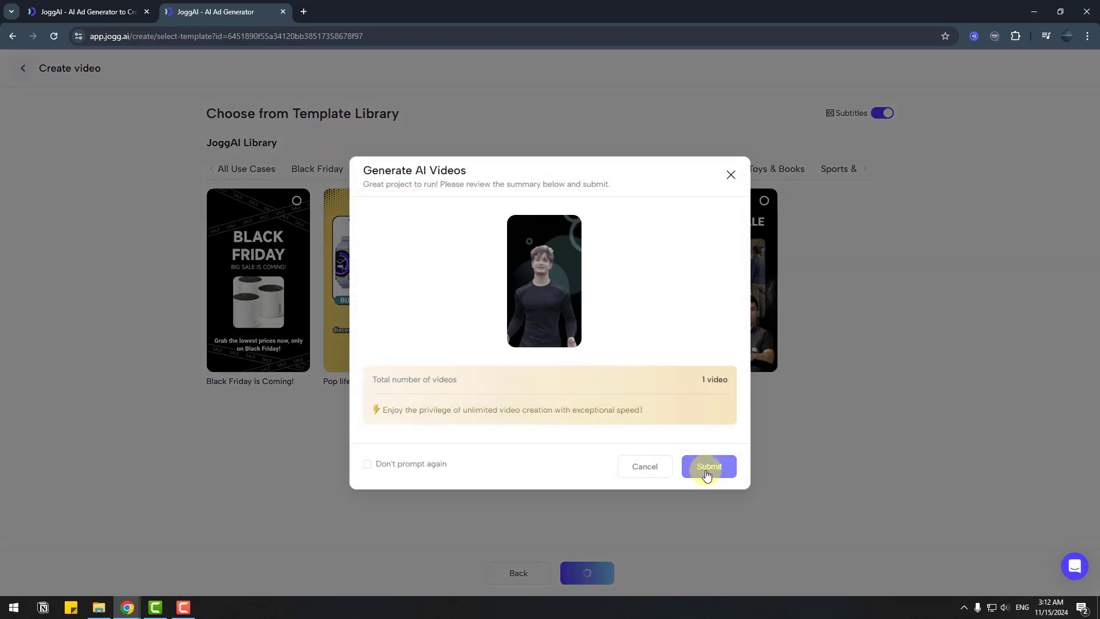
pyautogui.click(708, 466)
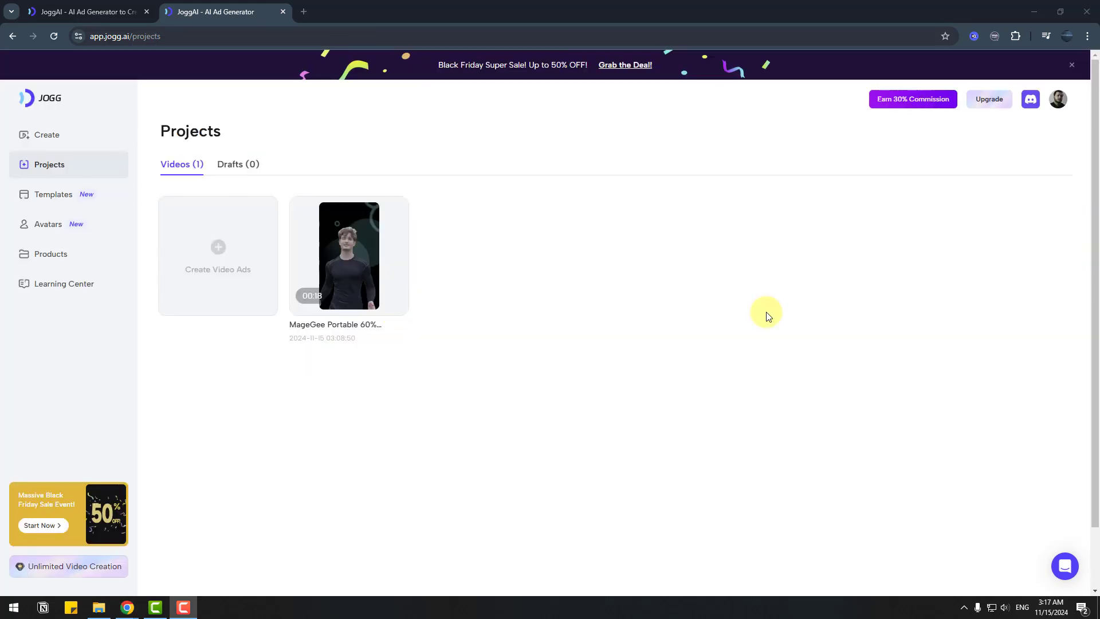
# Preview the finished 00:18 MageGee keyboard ad, then close it and bring up the card options
pyautogui.moveTo(360, 258)
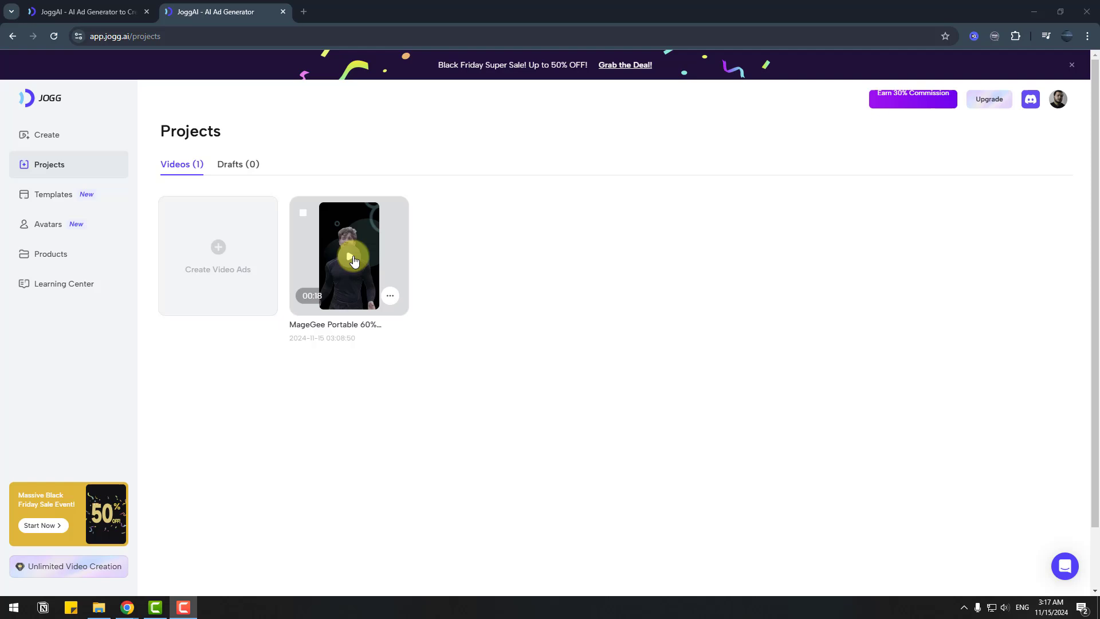
pyautogui.click(351, 258)
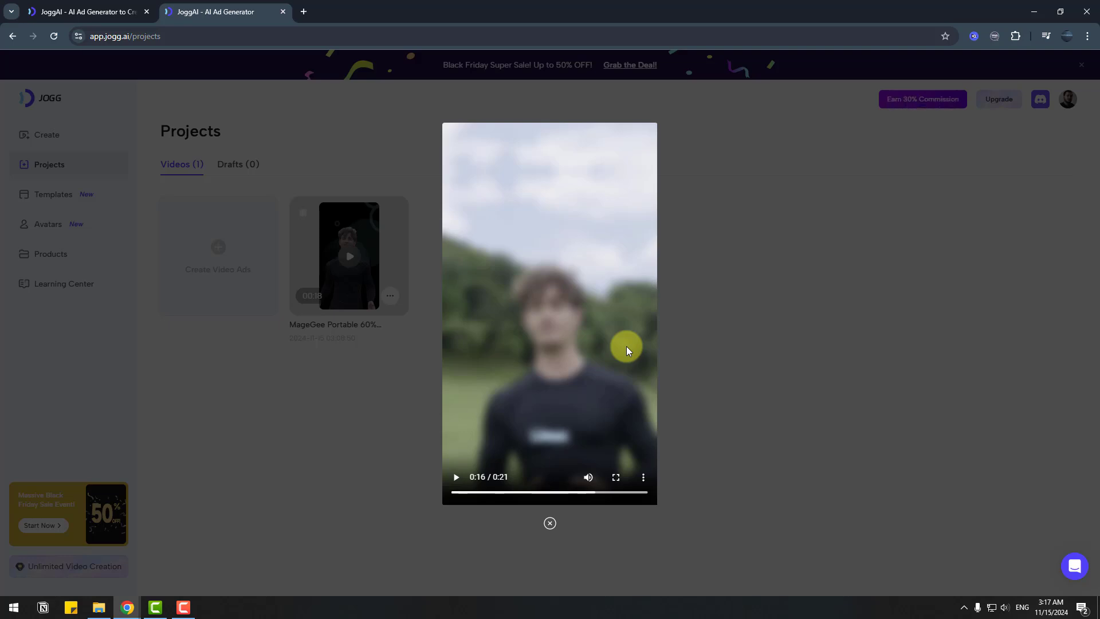
pyautogui.click(390, 295)
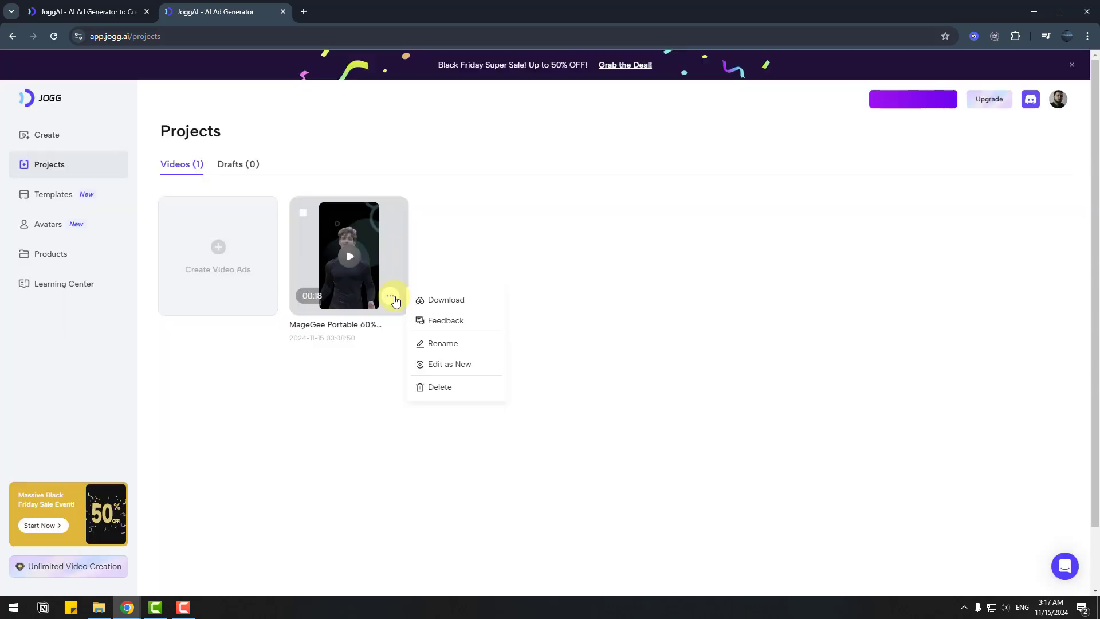
# Download the keyboard ad as a 6.7 MB MP4, watch it, and close the player
pyautogui.click(456, 303)
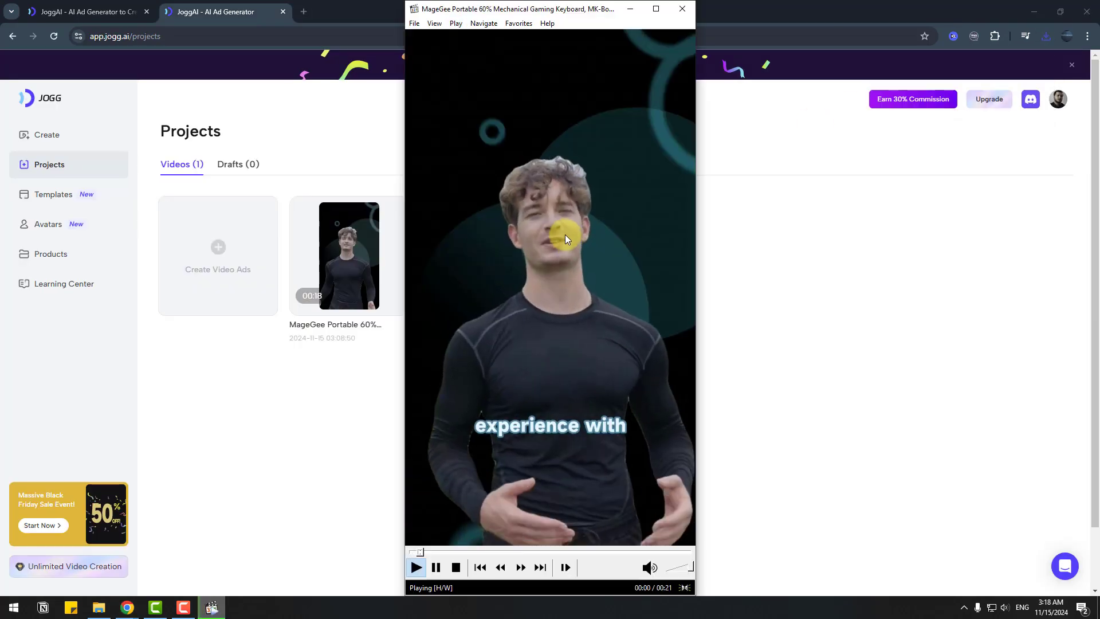
pyautogui.hotkey('alt', 'F4')
pyautogui.click(390, 295)
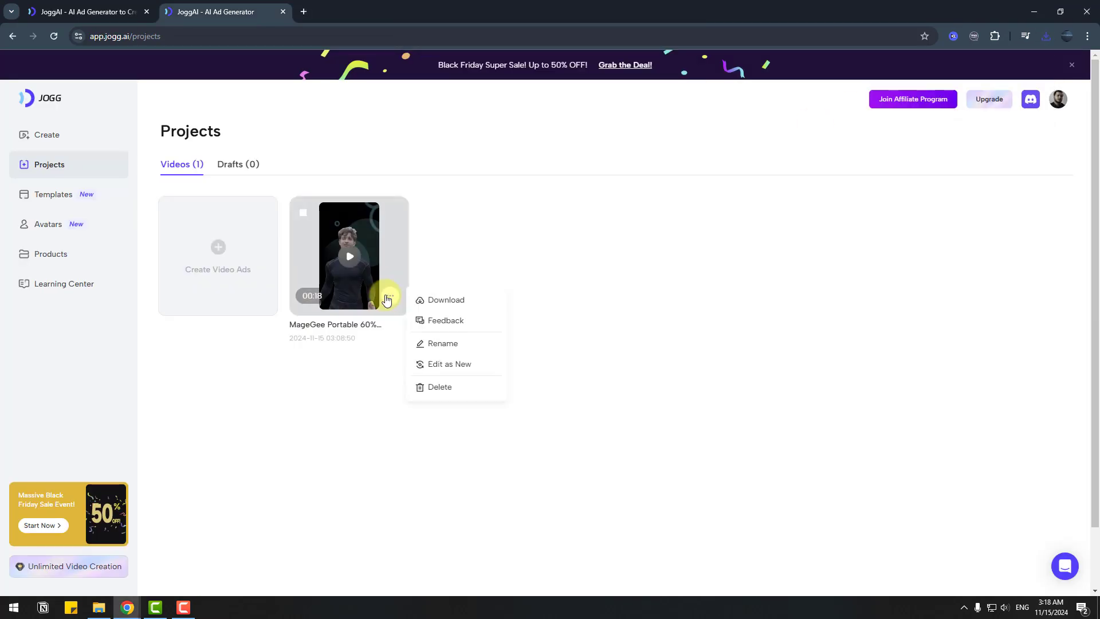
# Open an Edit as New copy of the keyboard ad and inspect its avatar, music, voiceover and script
pyautogui.click(459, 365)
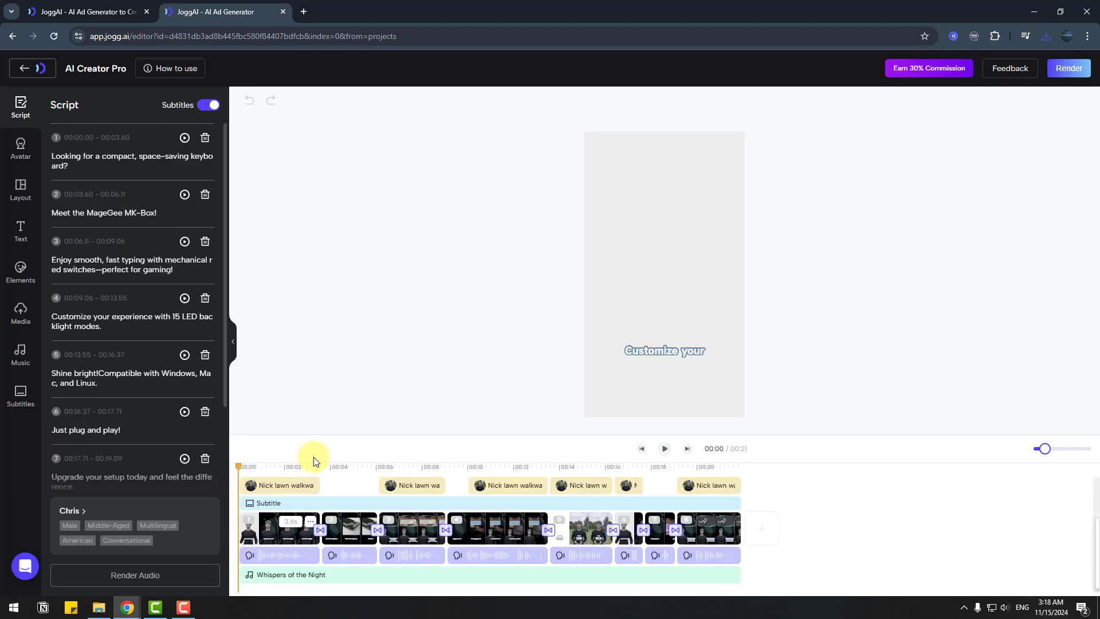
pyautogui.moveTo(239, 465); pyautogui.dragTo(276, 465)
pyautogui.click(292, 486)
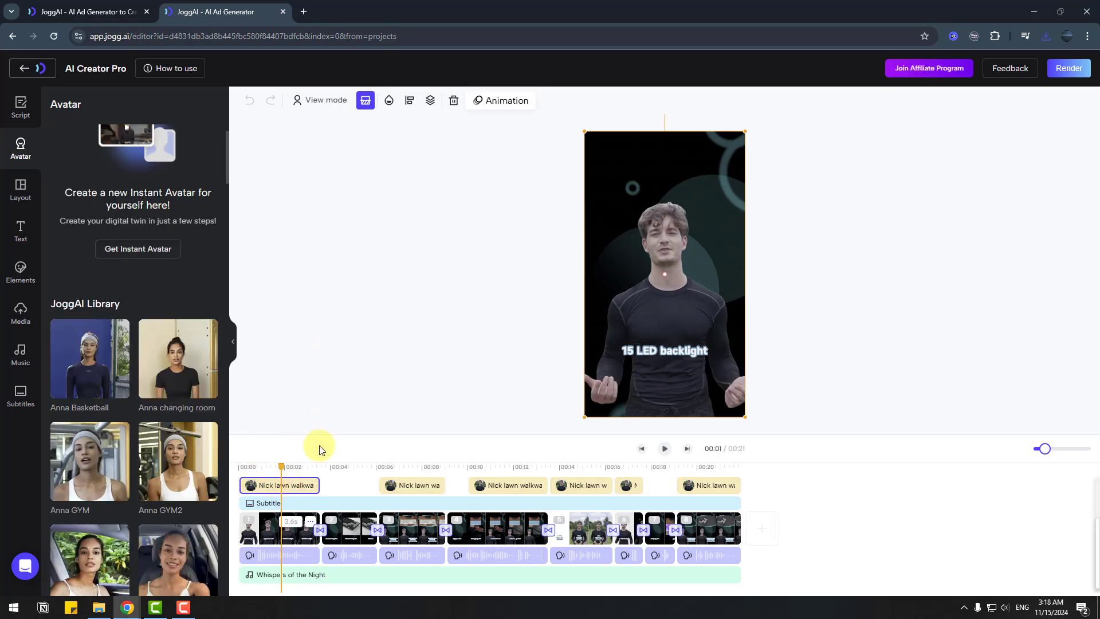
pyautogui.scroll(-4, 129, 464)
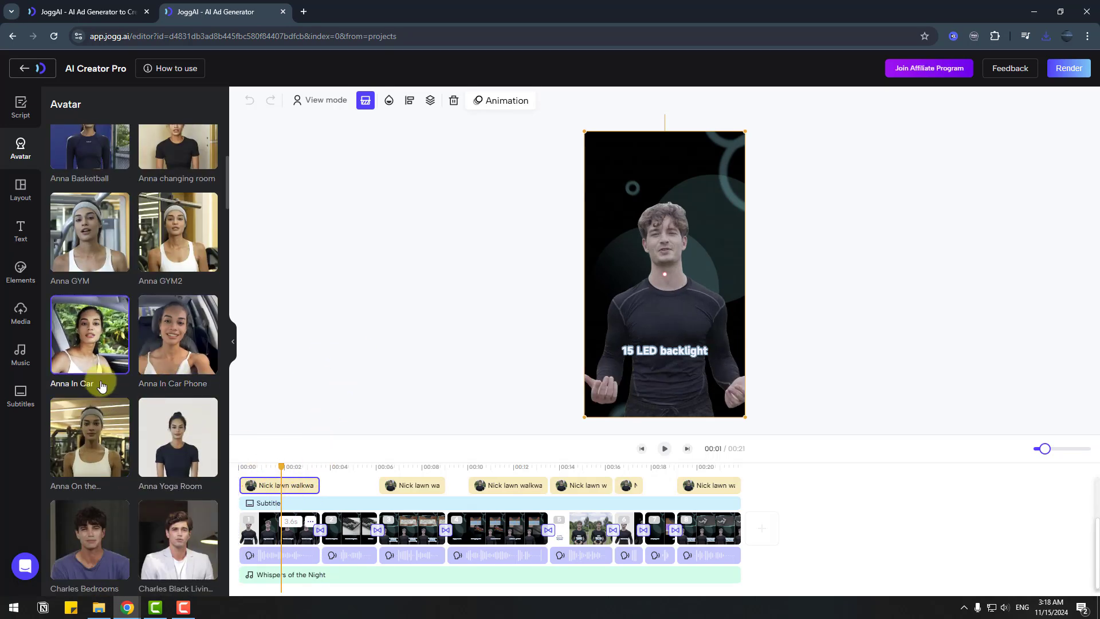
pyautogui.scroll(-7, 174, 381)
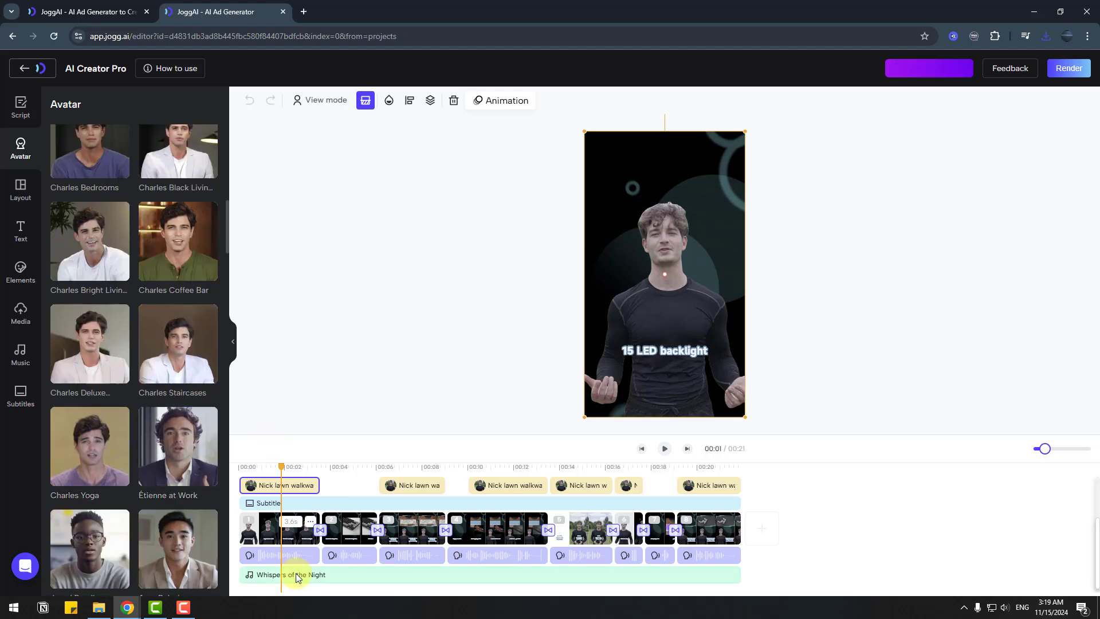
pyautogui.click(296, 574)
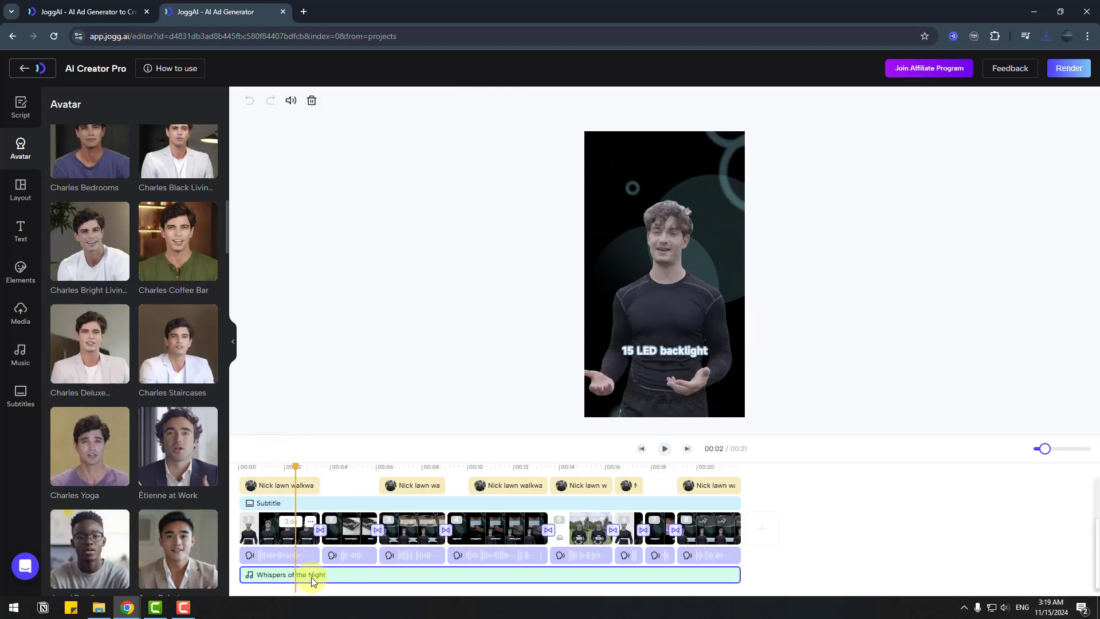
pyautogui.click(279, 556)
pyautogui.click(274, 528)
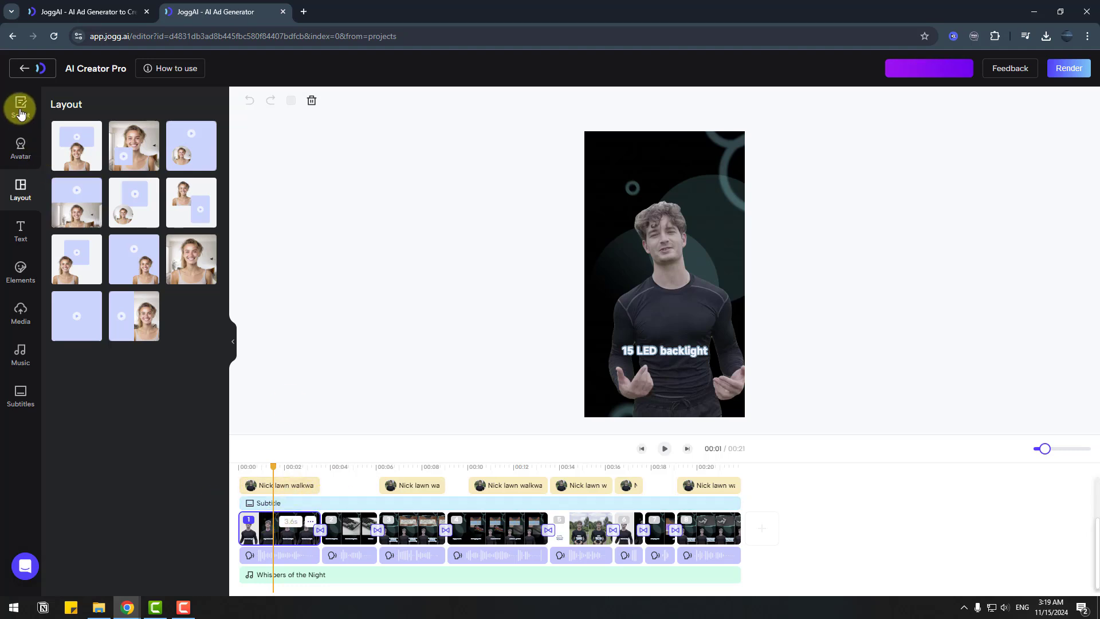
pyautogui.click(18, 106)
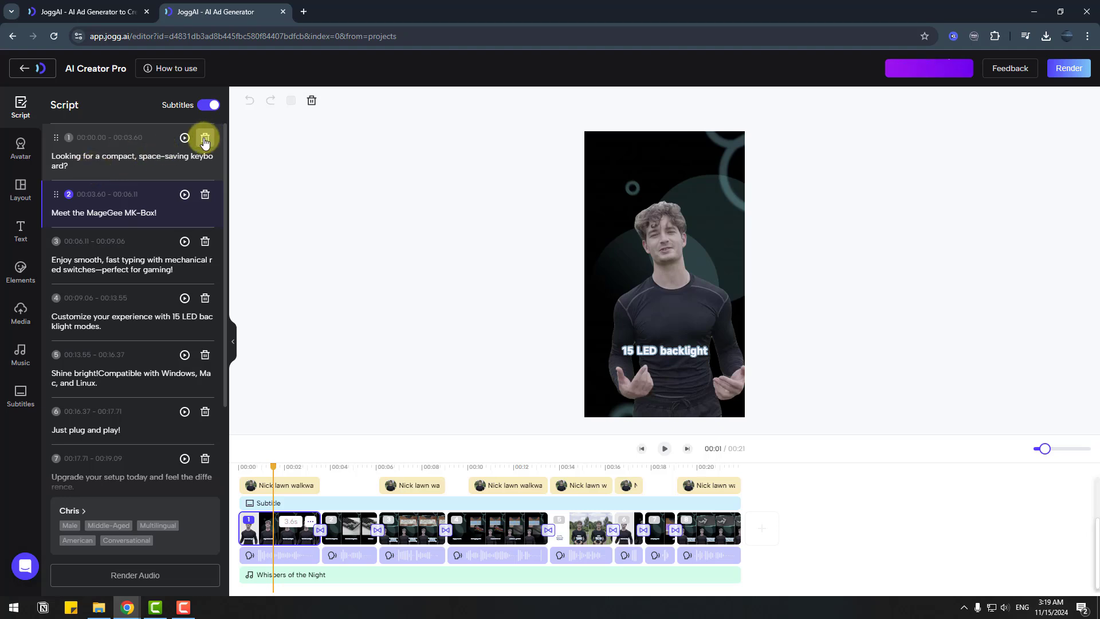
# Swap the presenter to the Anna changing room avatar and check it through 00:17
pyautogui.click(12, 156)
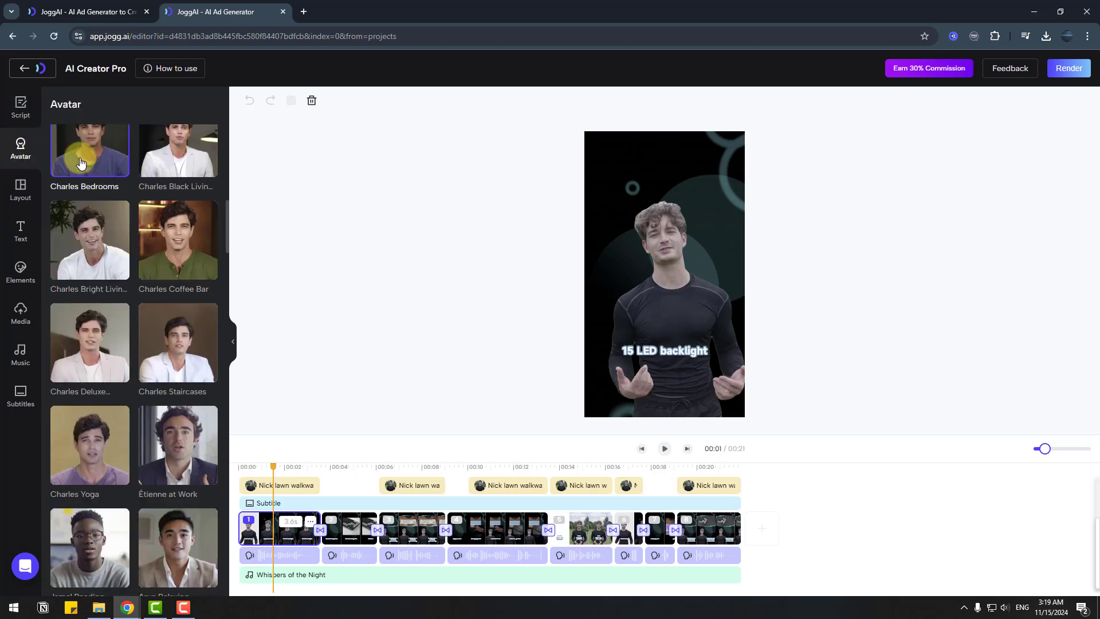
pyautogui.scroll(3, 162, 256)
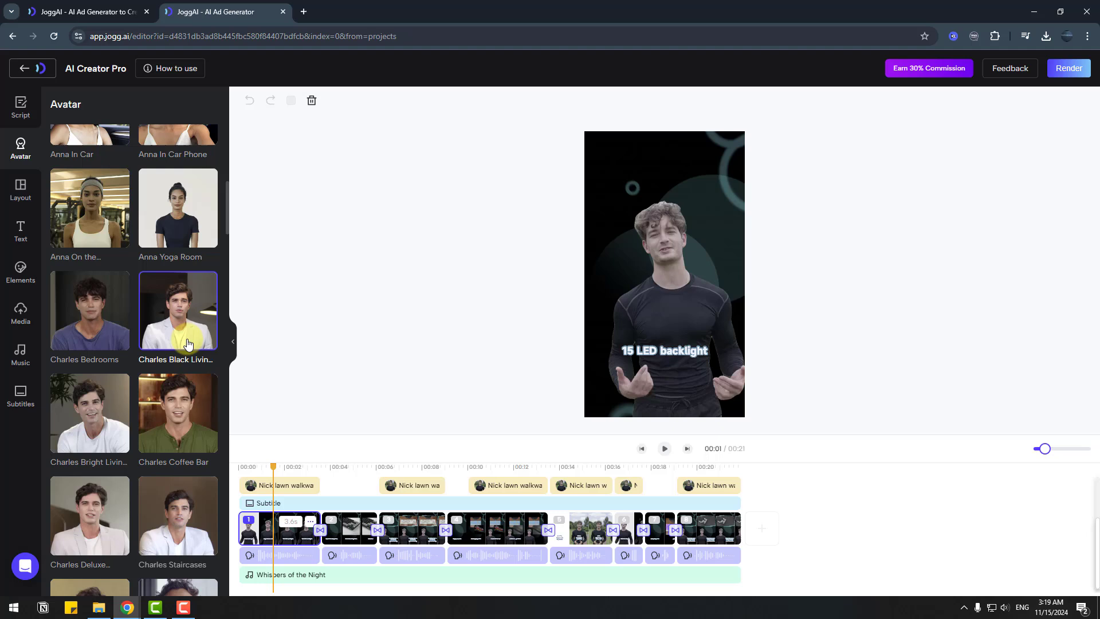
pyautogui.scroll(5, 184, 355)
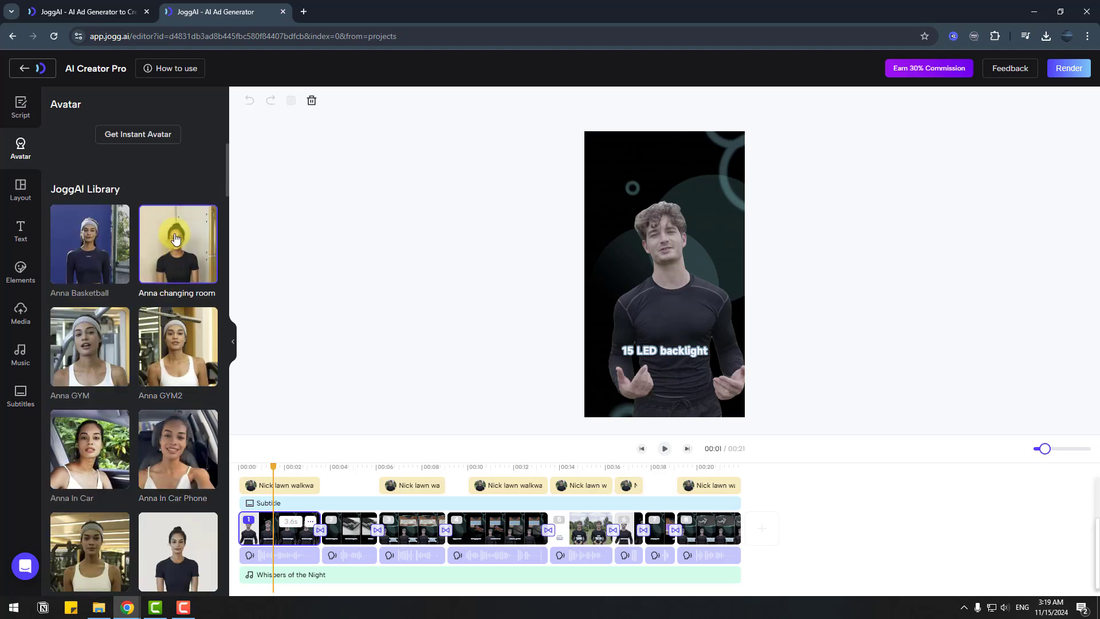
pyautogui.click(175, 237)
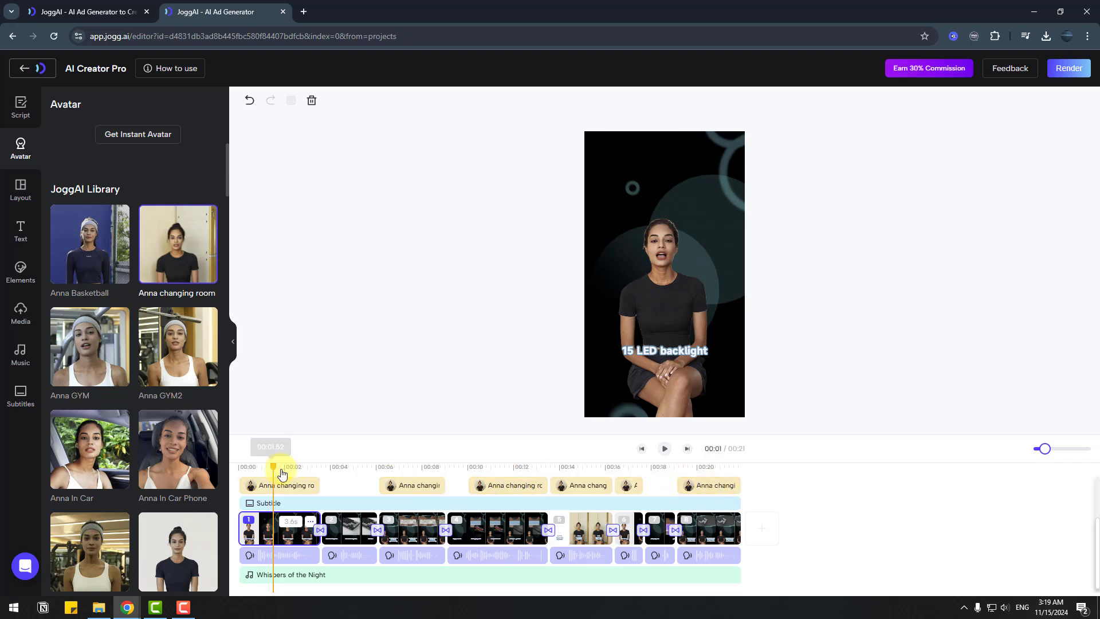
pyautogui.click(405, 470)
pyautogui.click(497, 469)
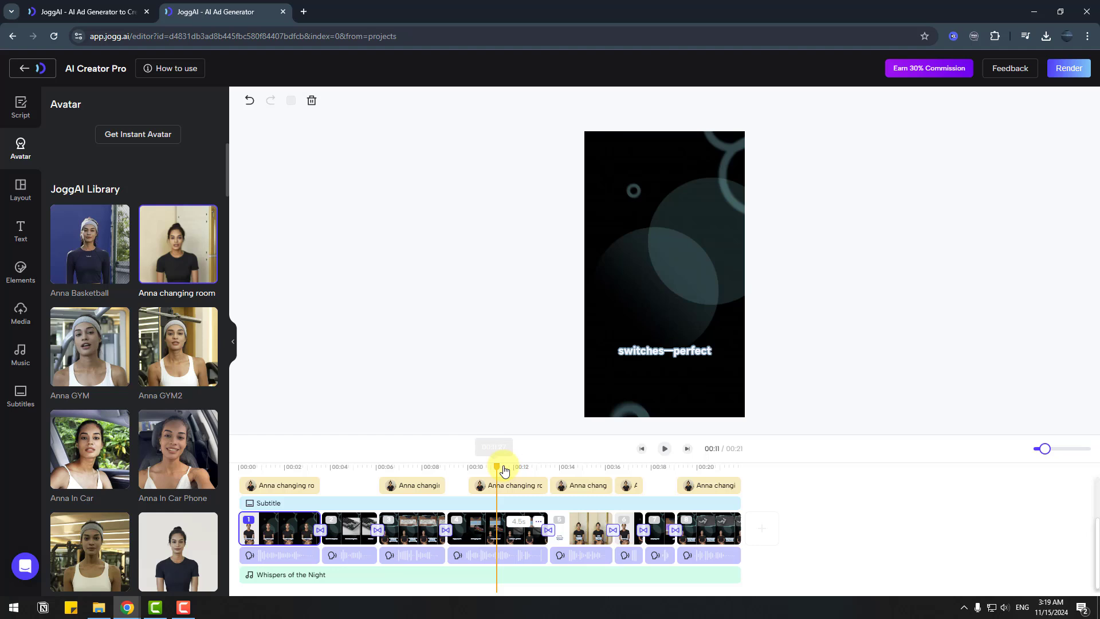
pyautogui.click(575, 468)
pyautogui.click(634, 469)
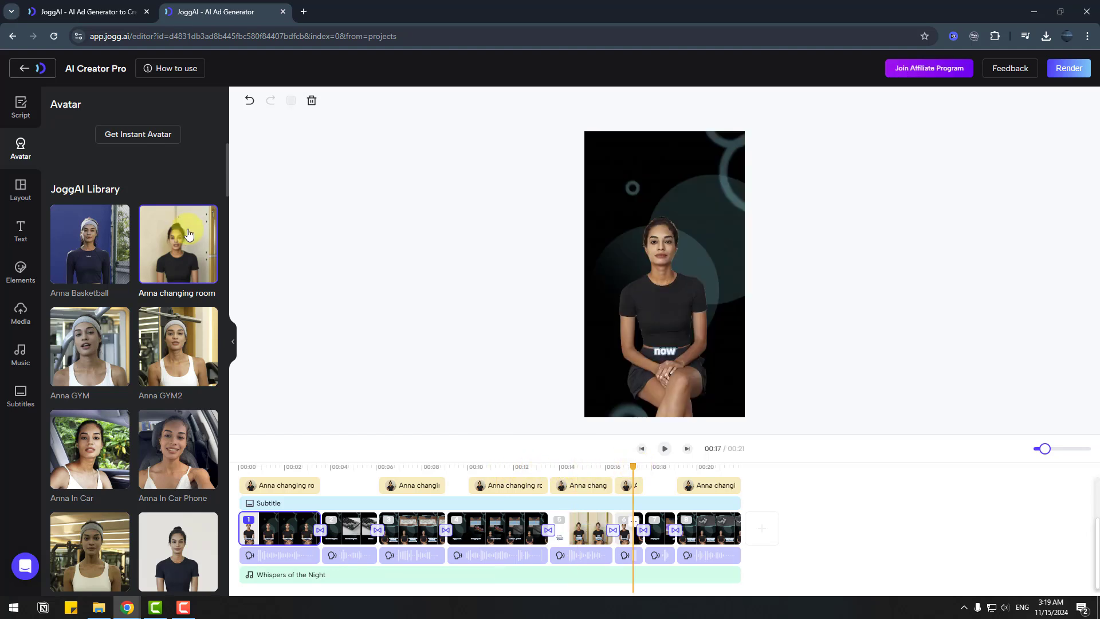
pyautogui.click(17, 189)
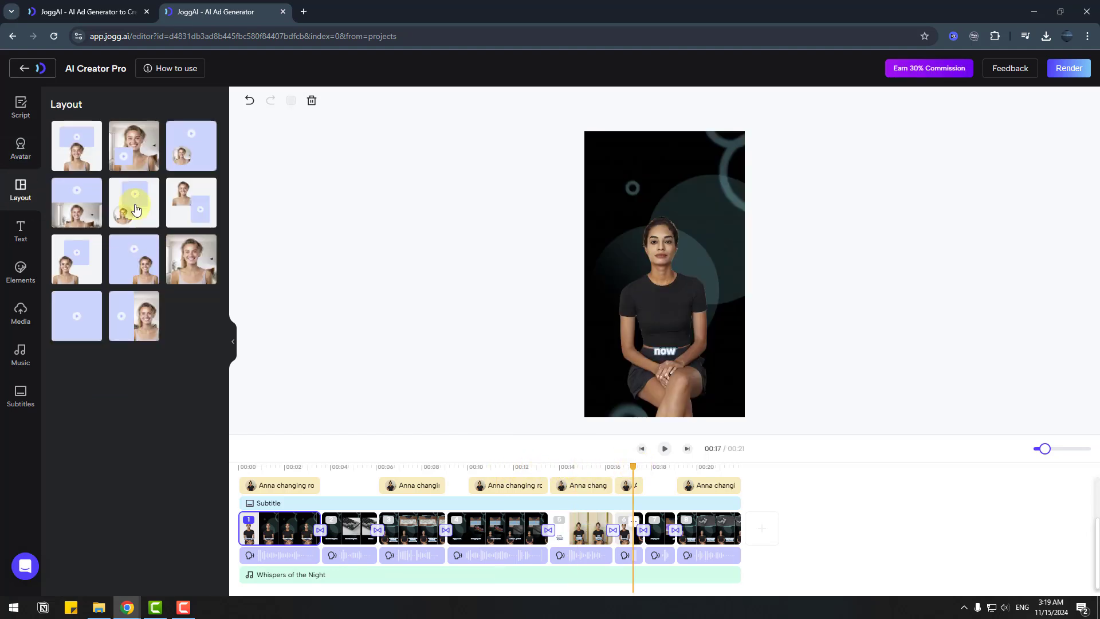
# Give the 00:12 scene a layout with the keyboard photo above and Anna small at bottom right
pyautogui.click(81, 161)
pyautogui.click(625, 467)
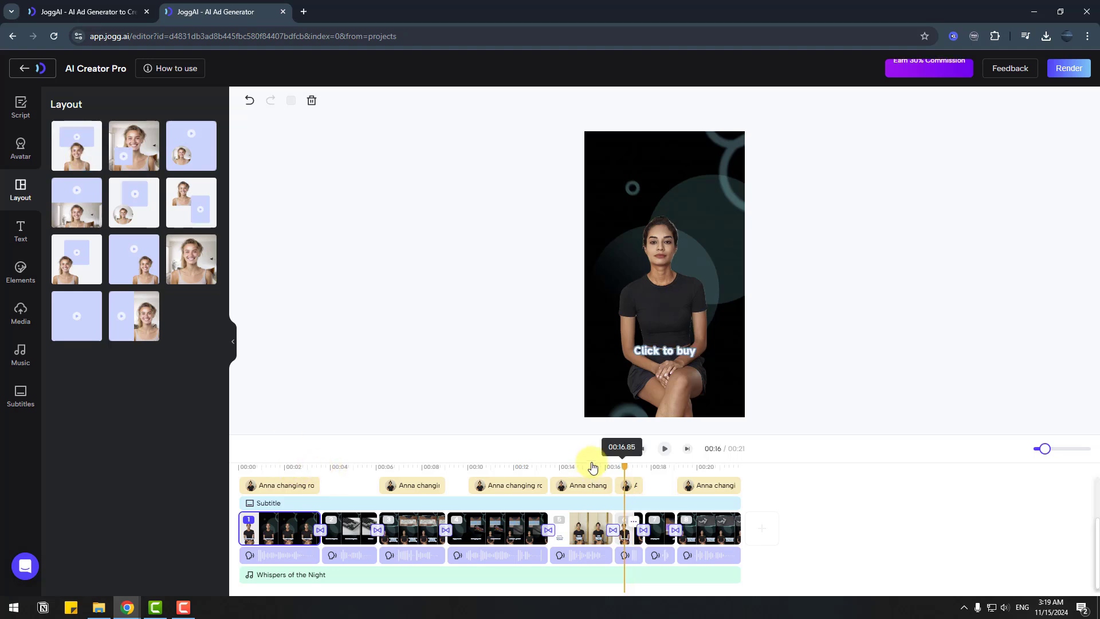
pyautogui.click(517, 467)
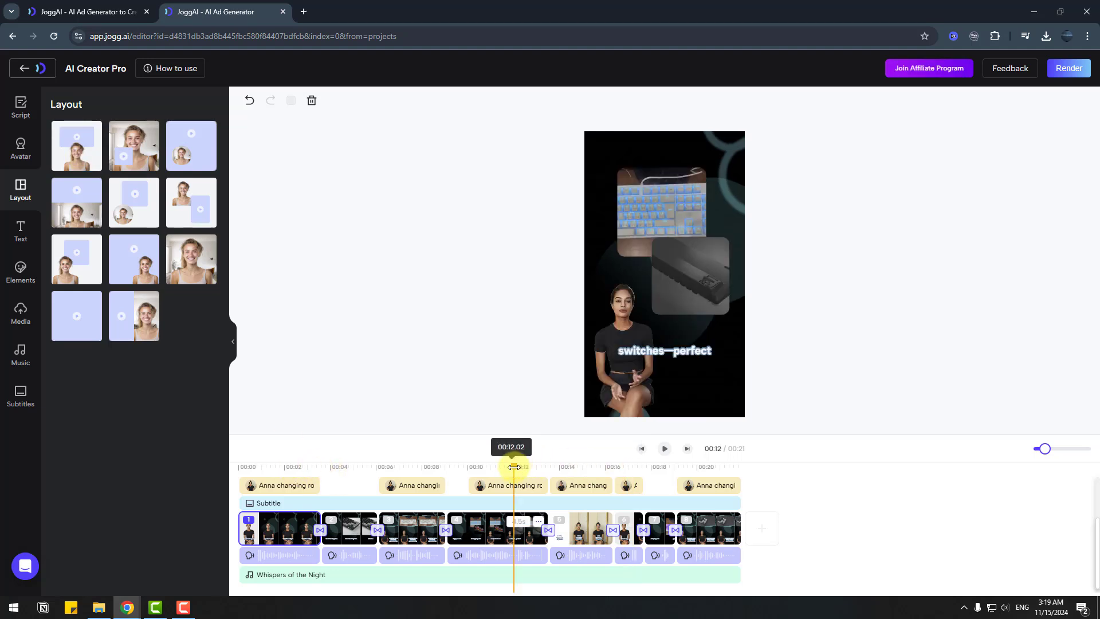
pyautogui.click(127, 151)
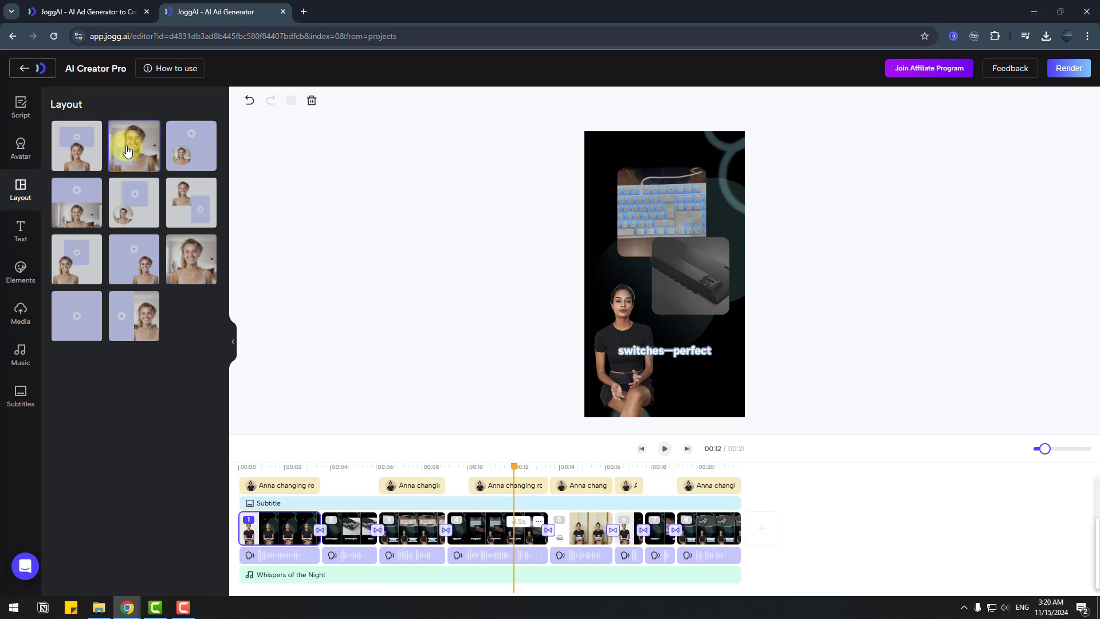
pyautogui.click(189, 152)
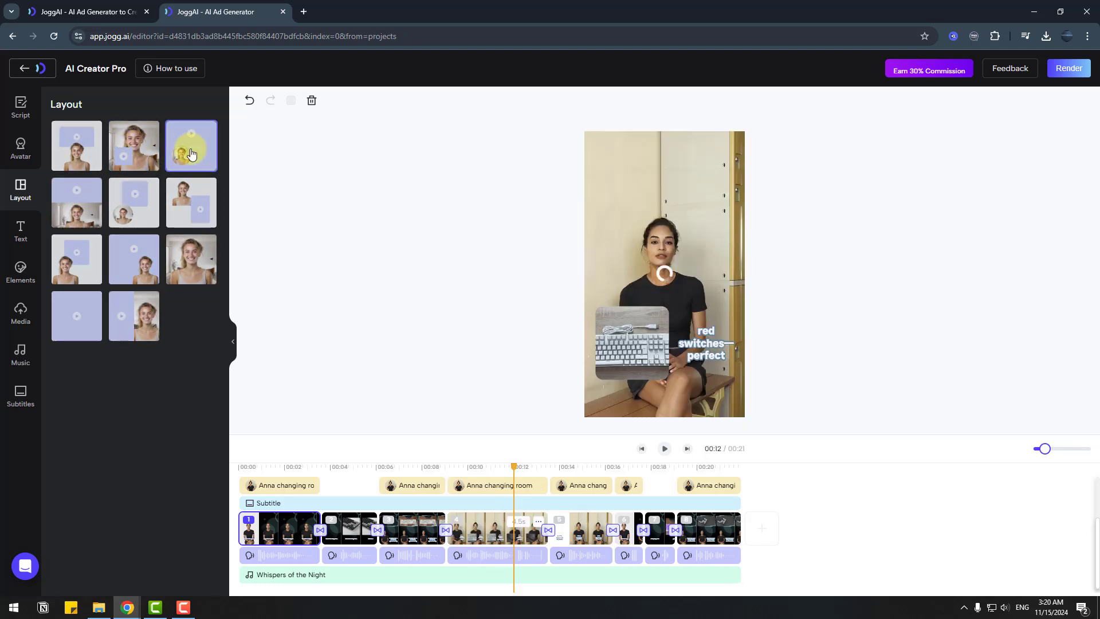
pyautogui.click(190, 259)
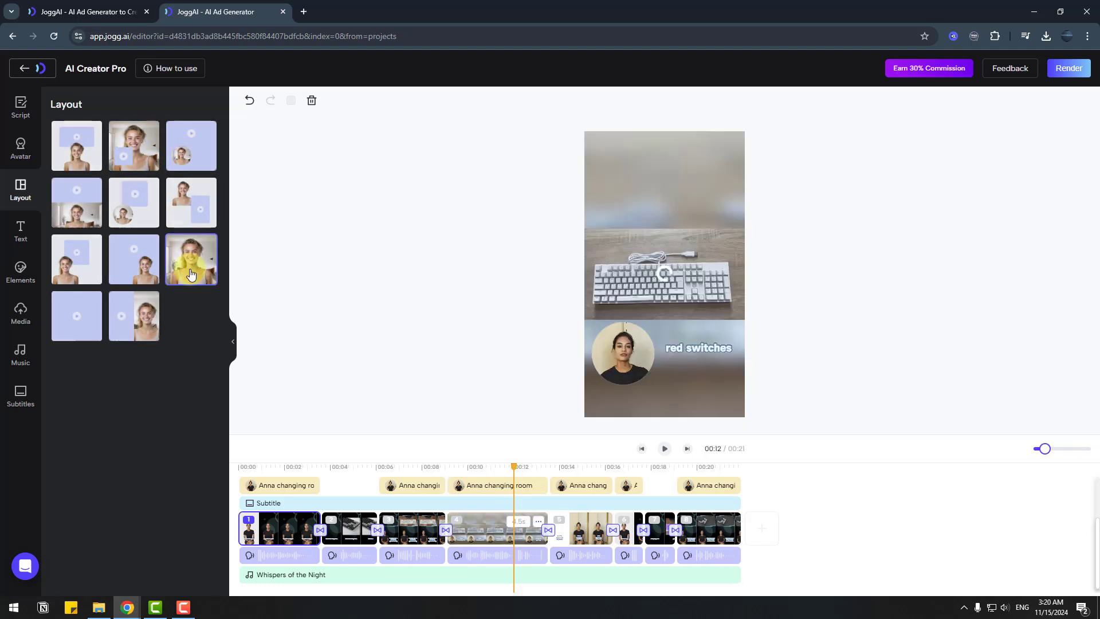
pyautogui.click(138, 314)
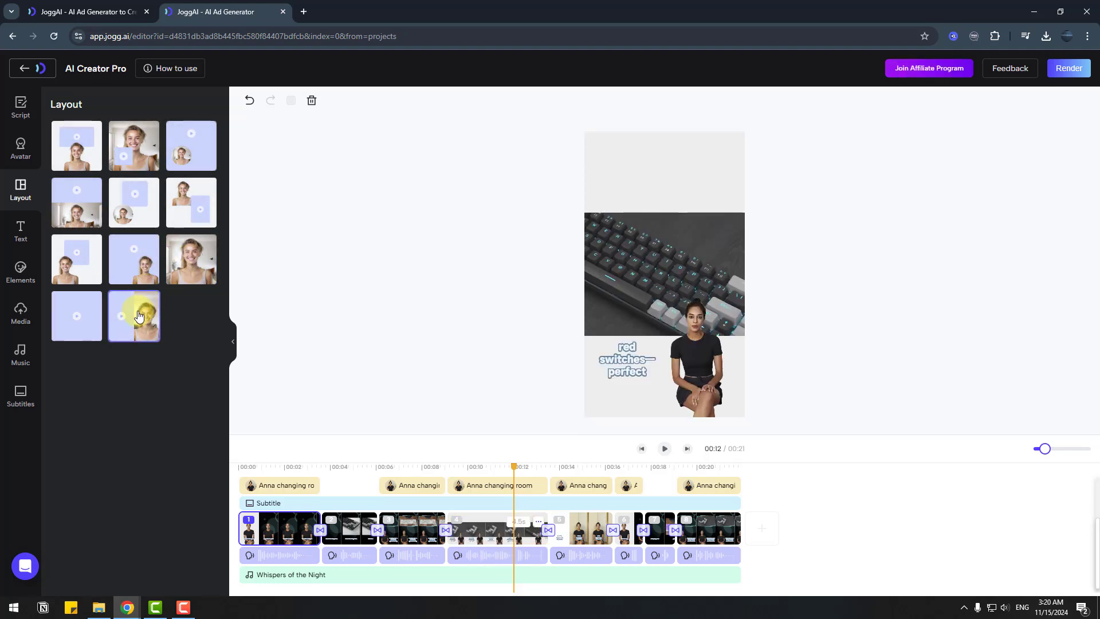
pyautogui.click(21, 235)
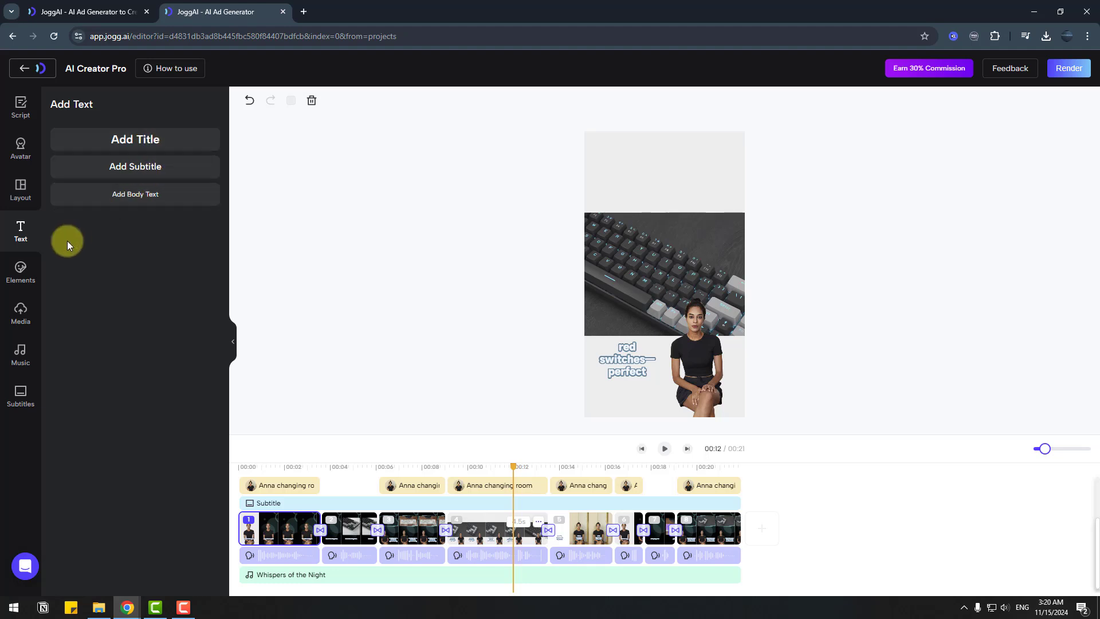
# Browse the Stickers, uploaded product images and Music panels, then open the Subtitles style settings
pyautogui.click(22, 272)
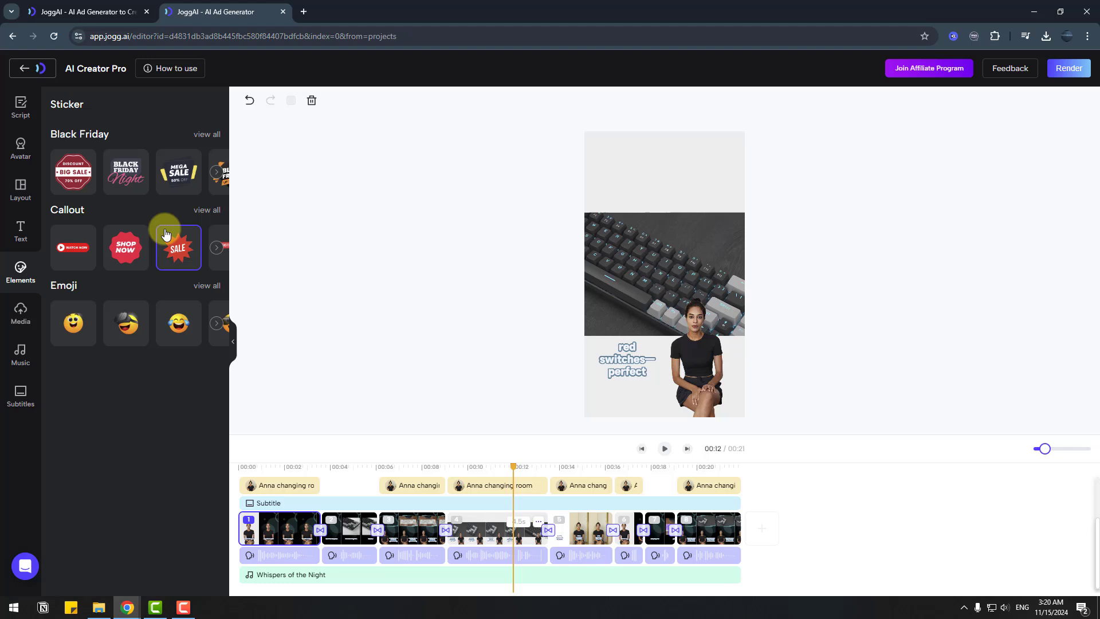
pyautogui.click(21, 314)
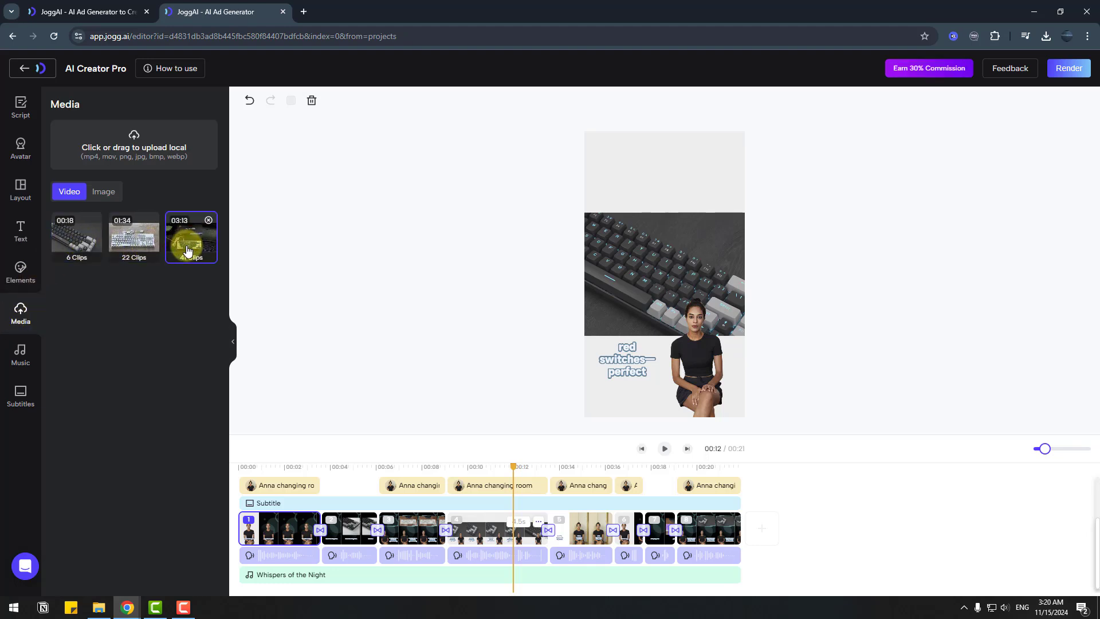
pyautogui.click(105, 193)
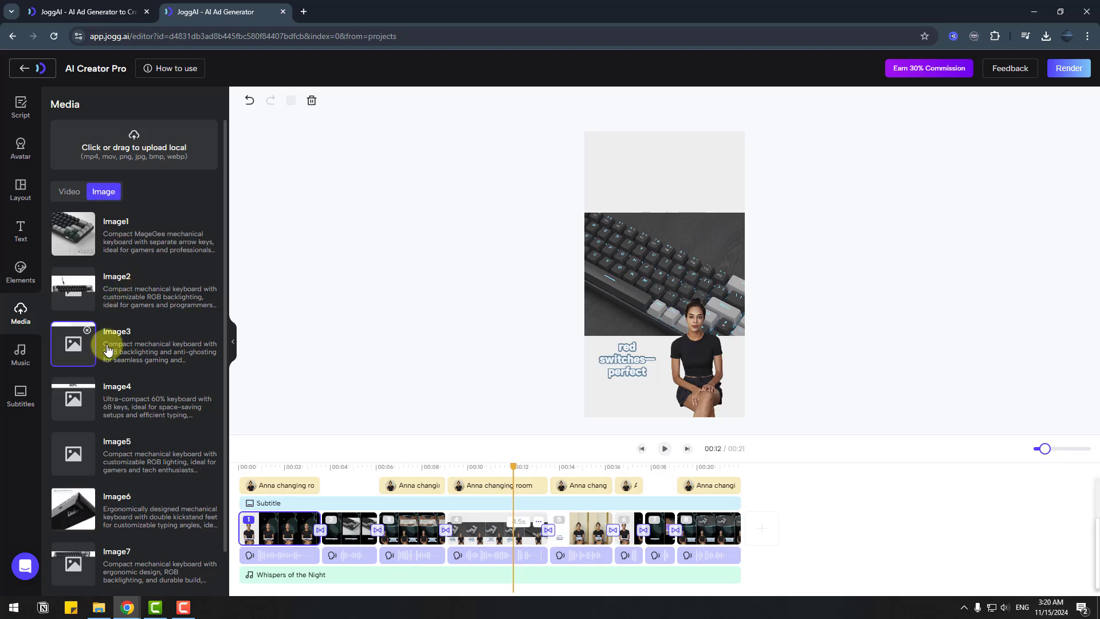
pyautogui.click(20, 353)
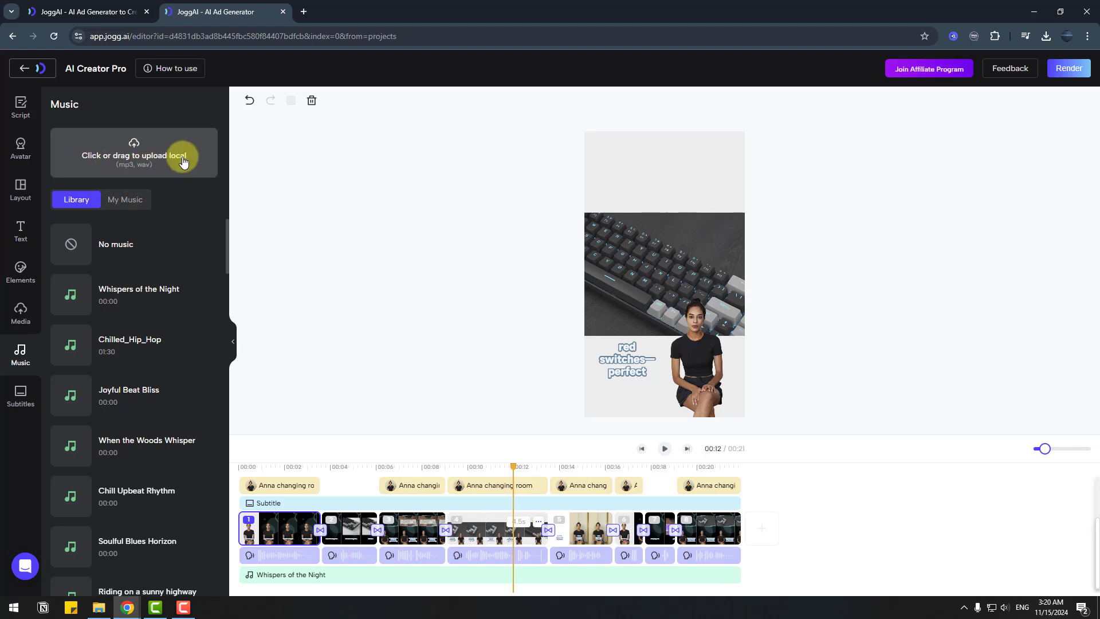
pyautogui.click(22, 402)
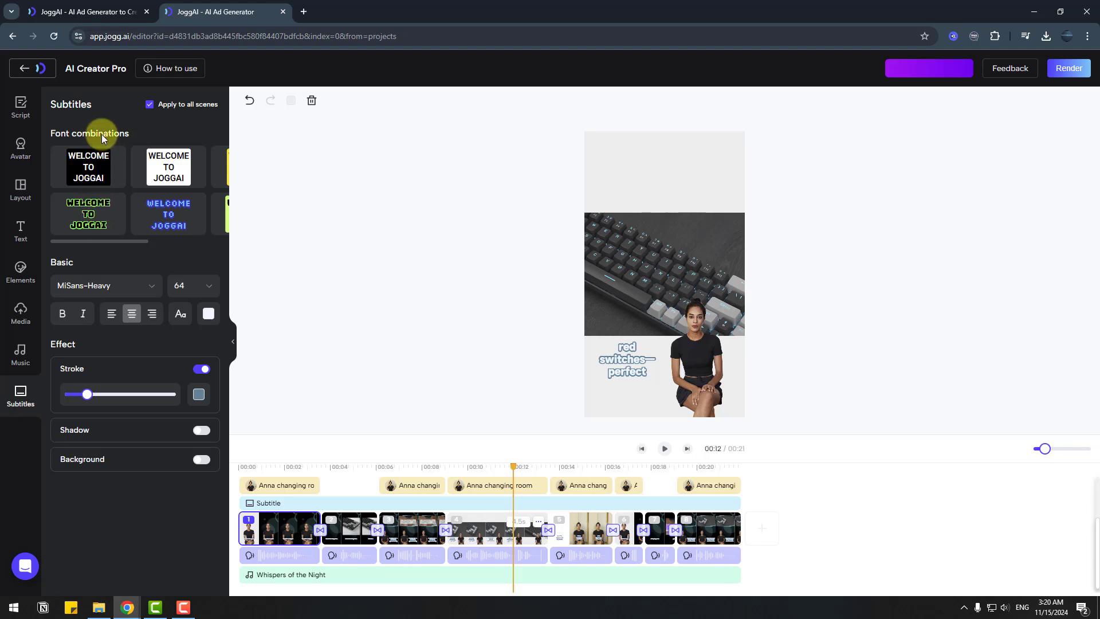
pyautogui.moveTo(124, 243); pyautogui.dragTo(84, 240)
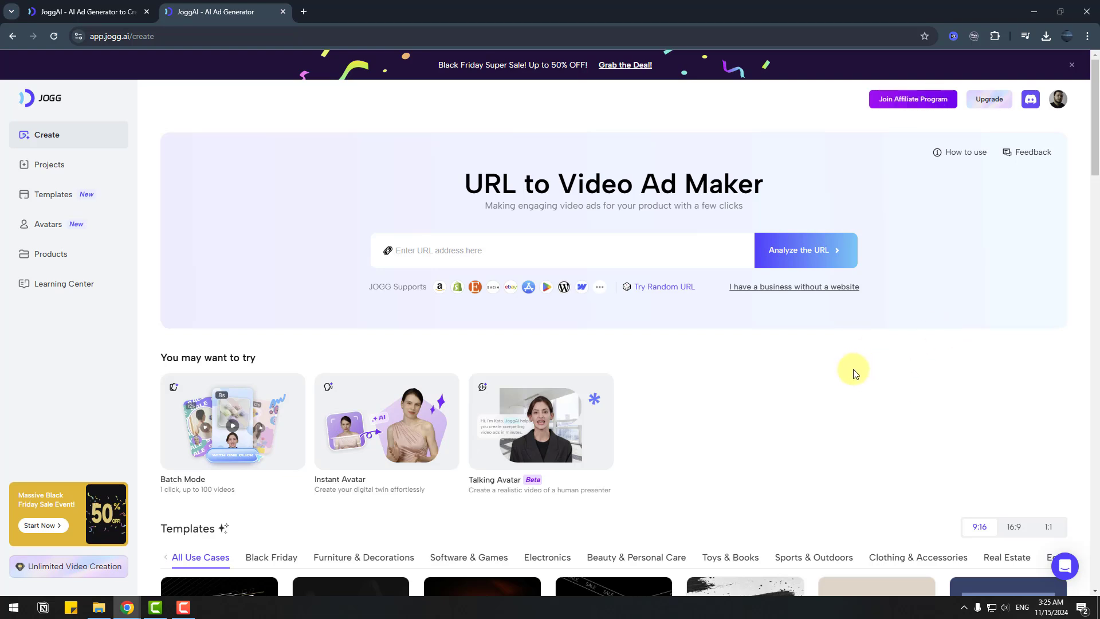
# Start a Batch Mode project and paste Amazon links for keyboard, Wacom display, charger and KOORUI speakers
pyautogui.click(218, 420)
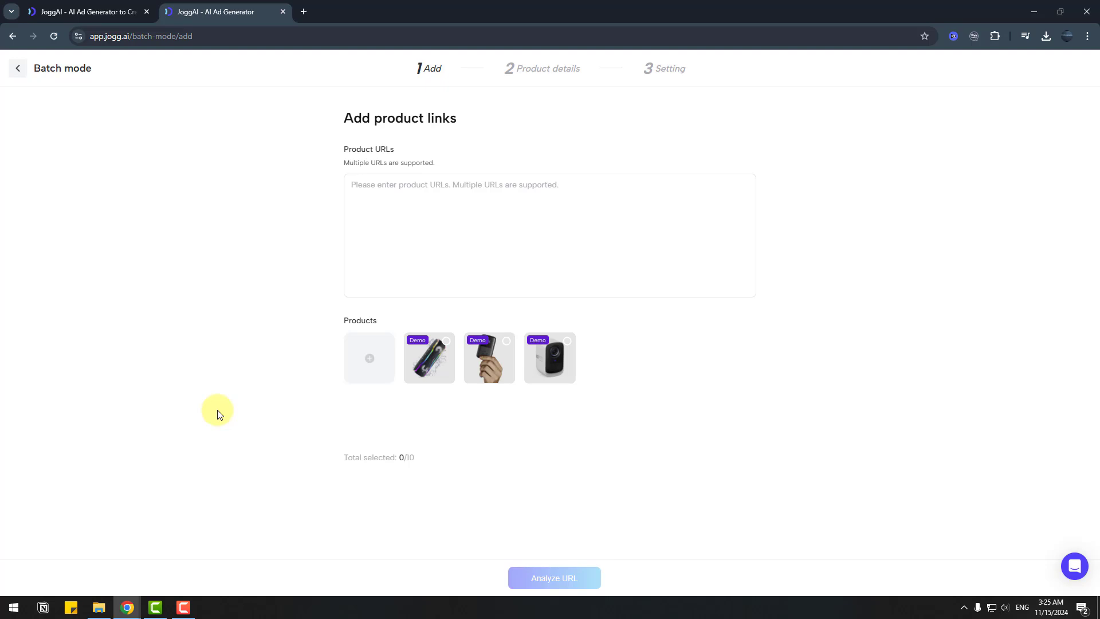
pyautogui.hotkey('ctrl', 'v')
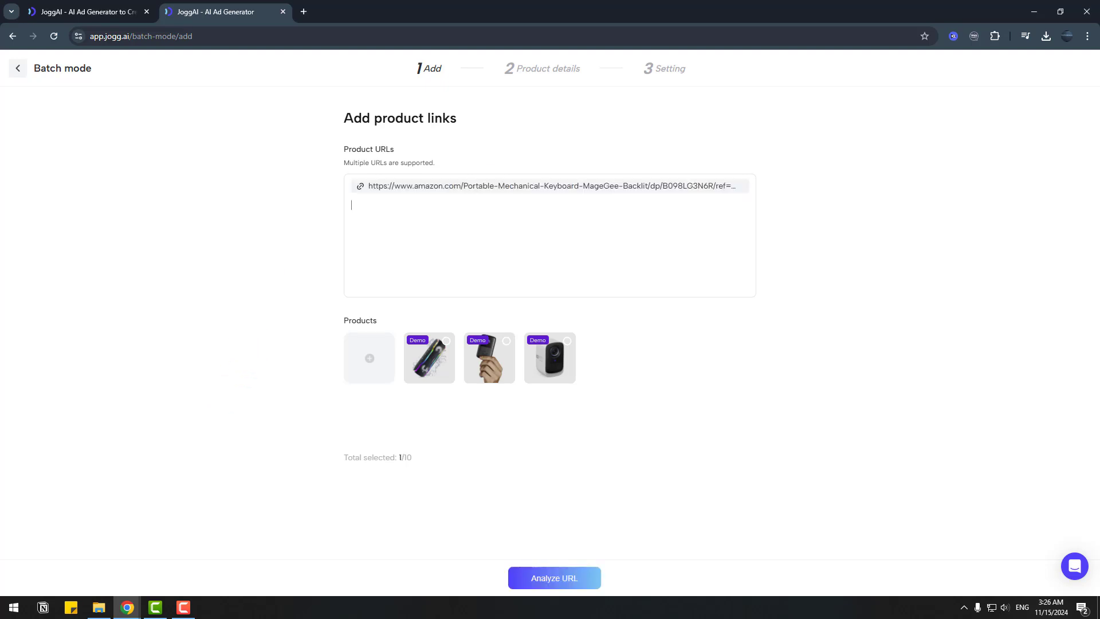
pyautogui.hotkey('ctrl', 'v')
pyautogui.hotkey('ctrl', 'v')
pyautogui.hotkey('ctrl', 'v')
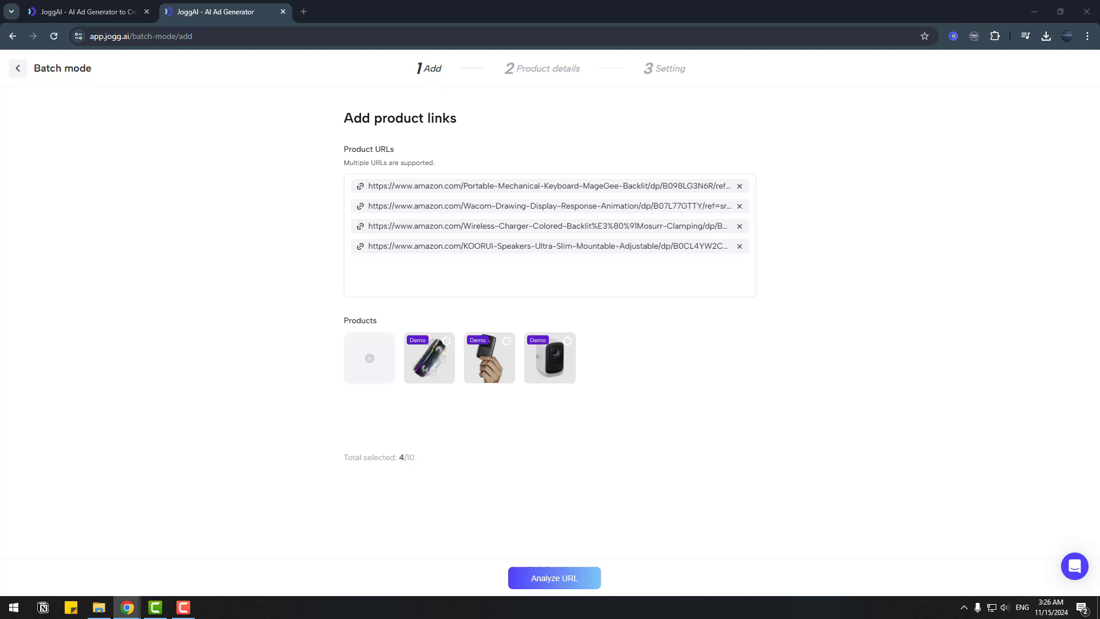
pyautogui.hotkey('ctrl', 'v')
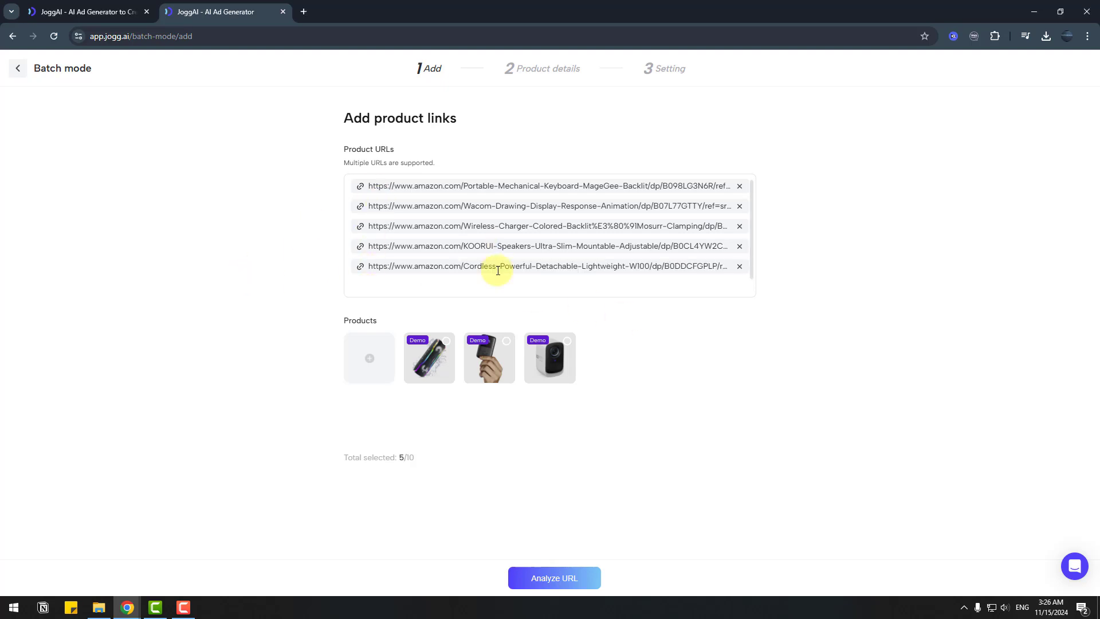
# Analyze the five product links, check the Car Charger, Vacuum and Wacom Cintiq details, and continue
pyautogui.click(552, 581)
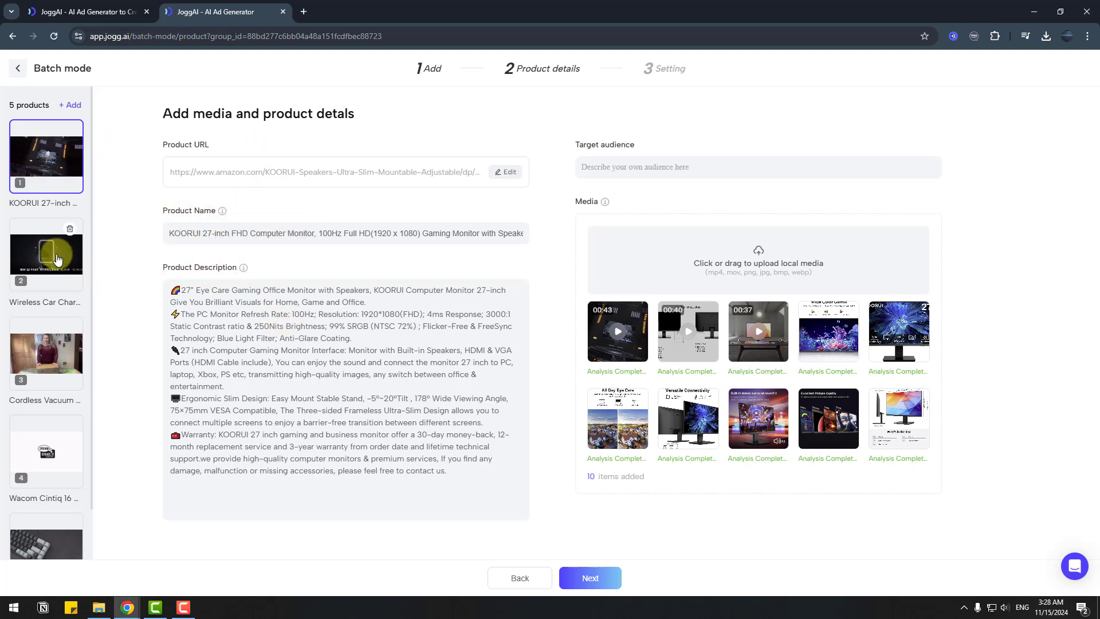
pyautogui.click(57, 259)
pyautogui.click(65, 339)
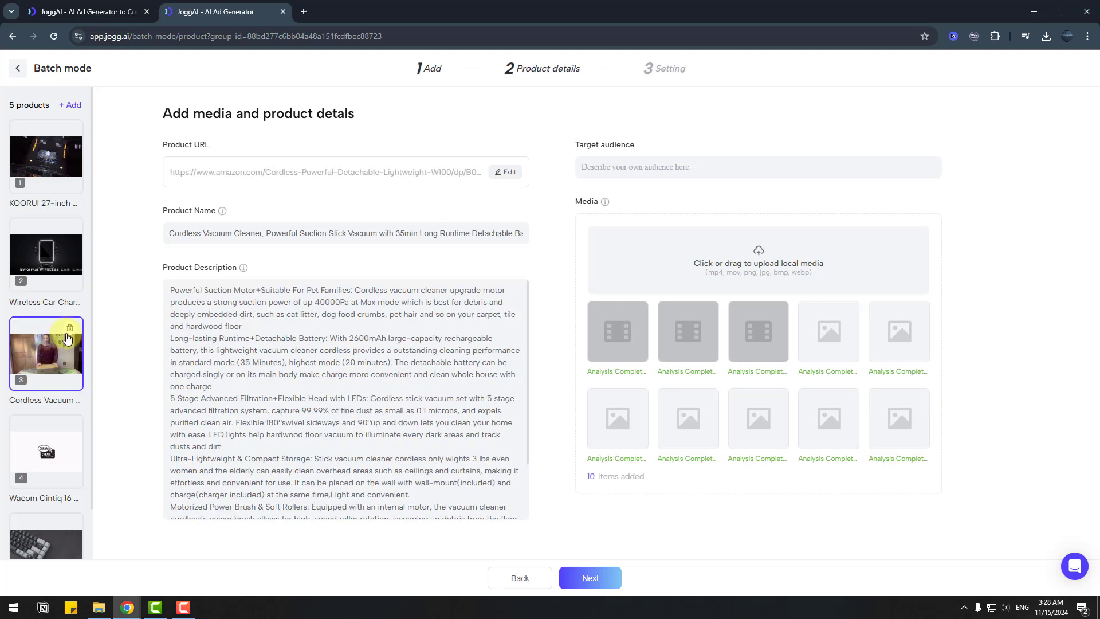
pyautogui.click(44, 441)
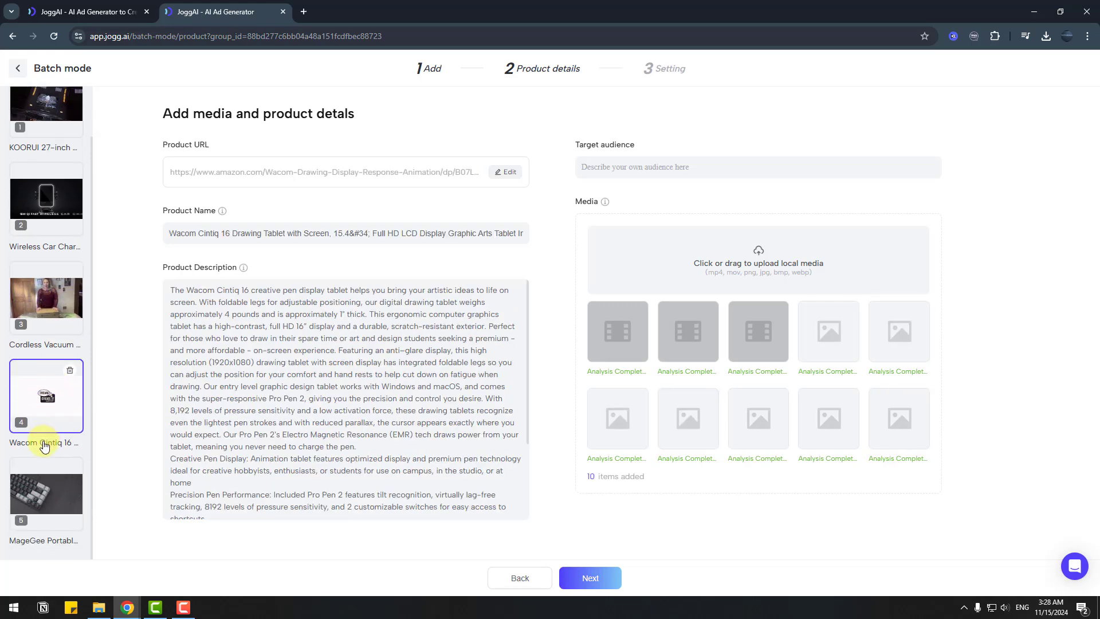
pyautogui.click(57, 304)
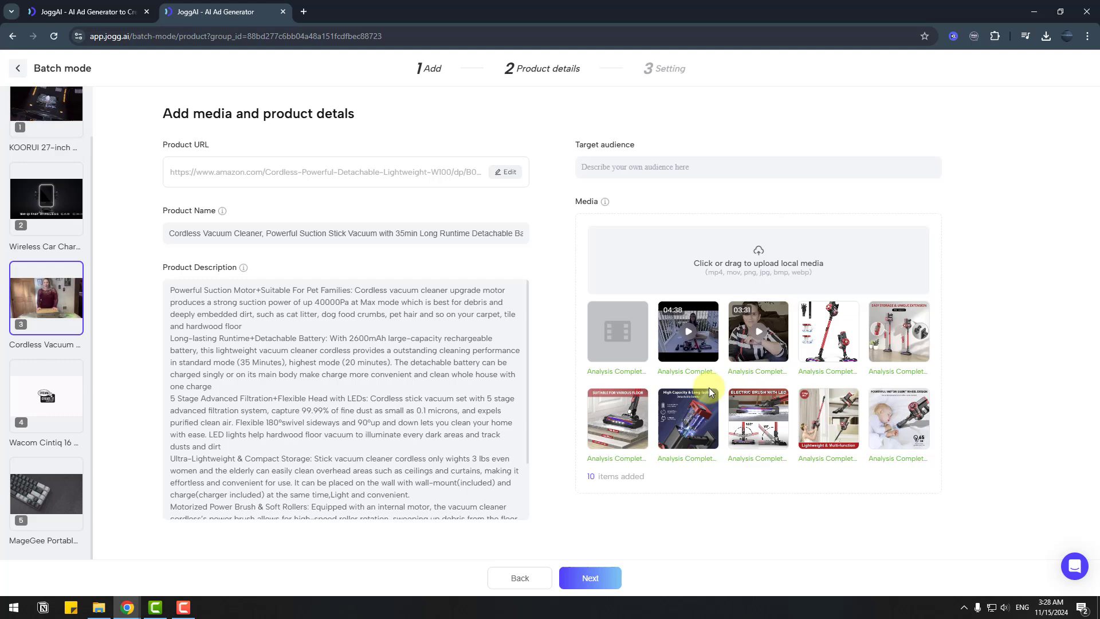
pyautogui.click(592, 580)
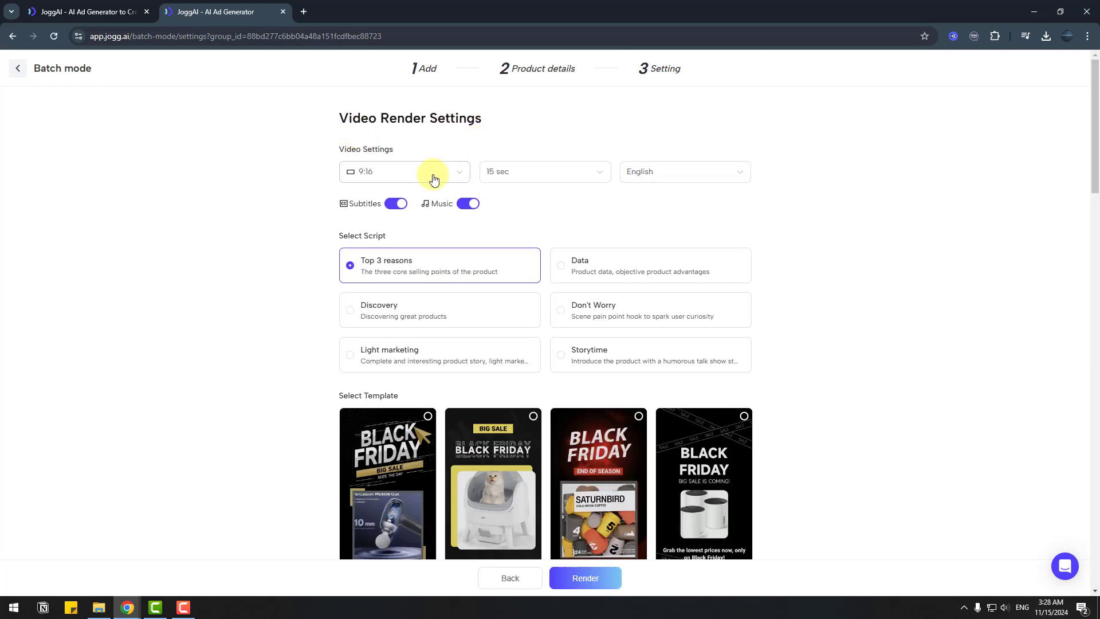
# Keep the 9:16 aspect ratio and 15-second video length
pyautogui.click(433, 180)
pyautogui.click(372, 212)
pyautogui.click(504, 172)
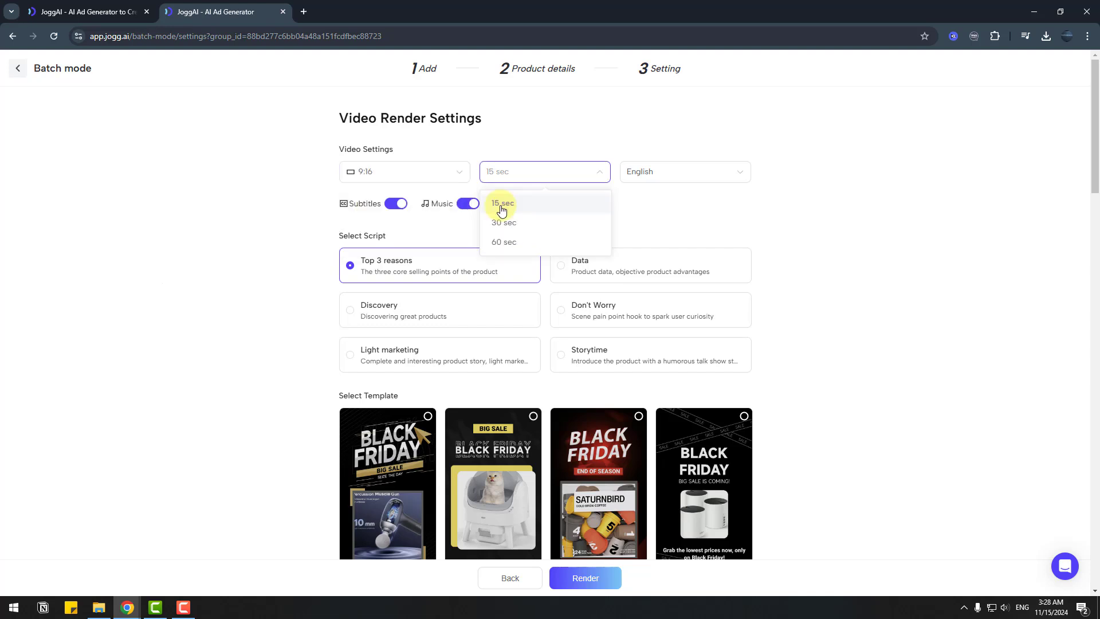
pyautogui.click(504, 206)
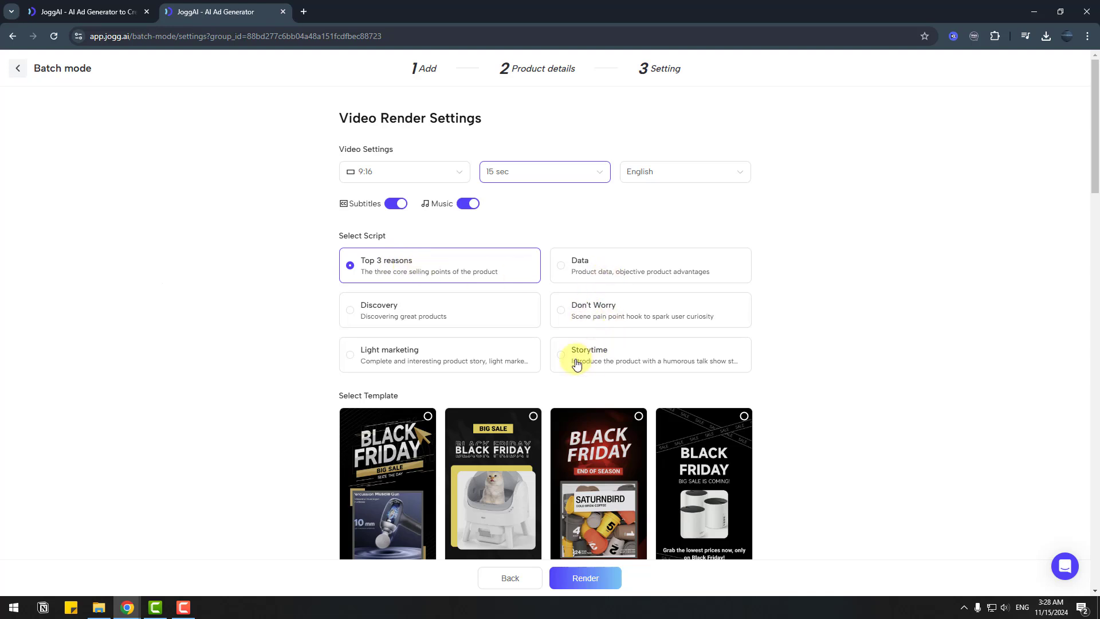
# Choose the Discovery script and GOLDEN Friday template, then render and submit all five videos
pyautogui.click(351, 312)
pyautogui.scroll(-4, 320, 380)
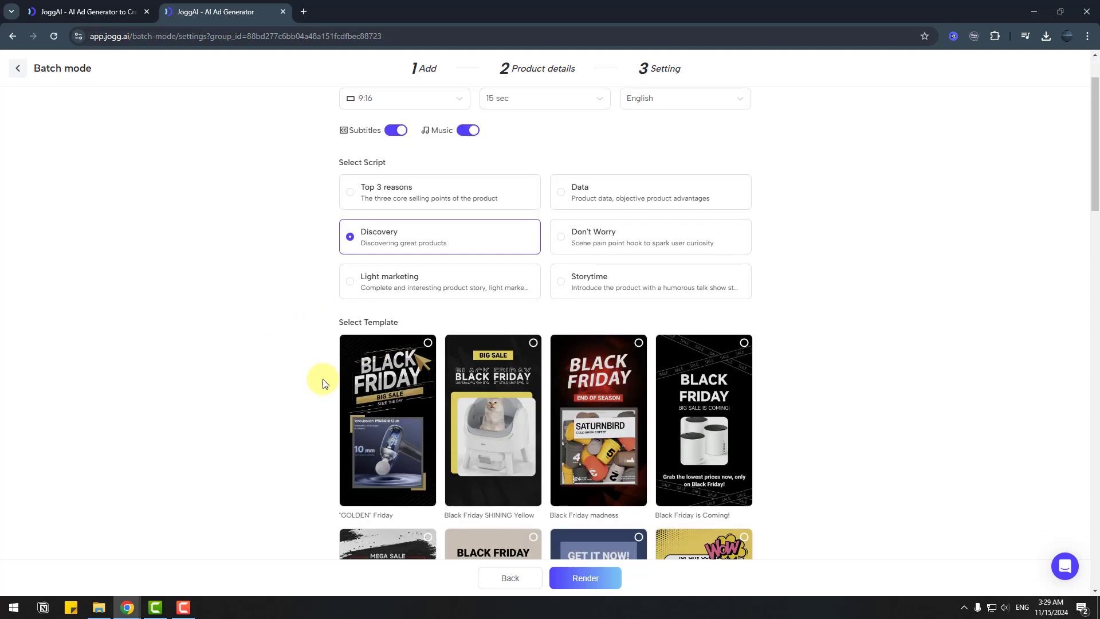
pyautogui.scroll(-2, 536, 349)
pyautogui.scroll(3, 372, 301)
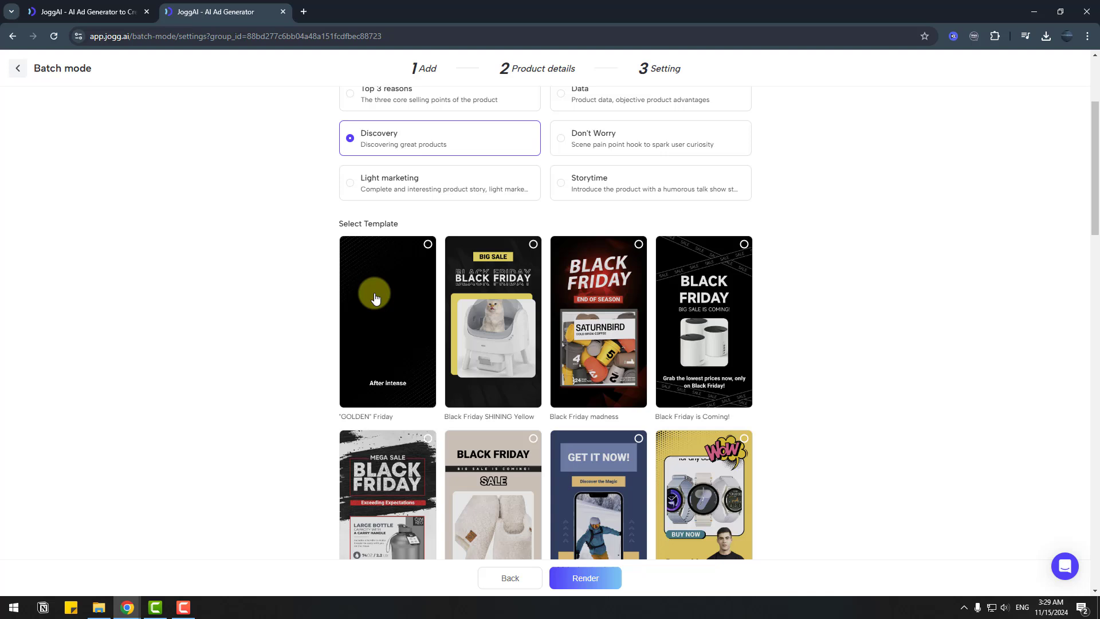
pyautogui.click(428, 247)
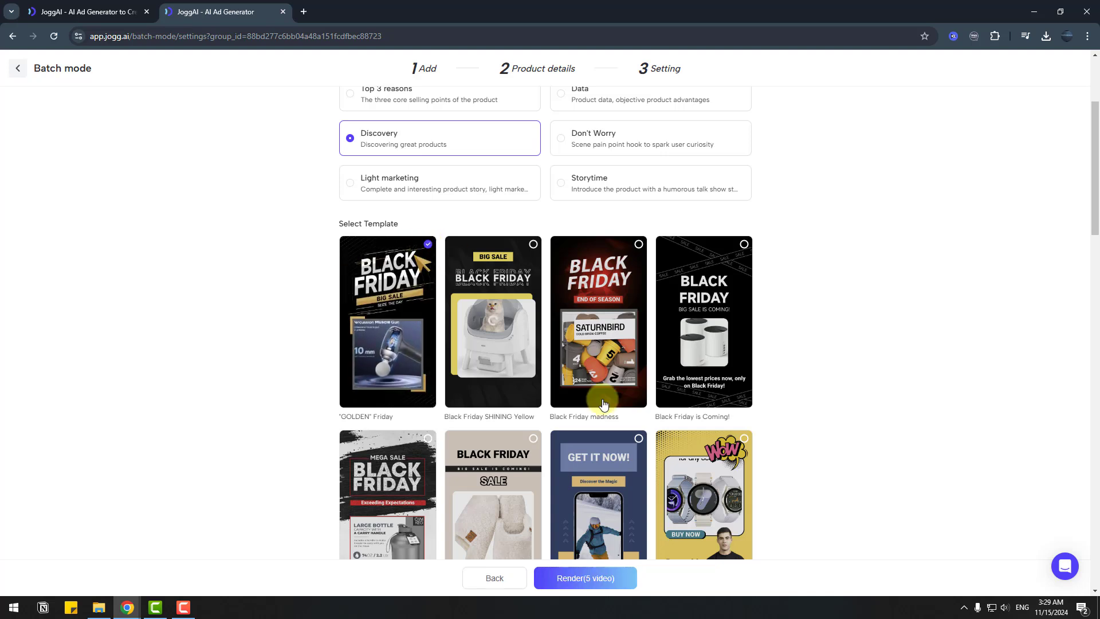
pyautogui.click(594, 583)
pyautogui.click(710, 467)
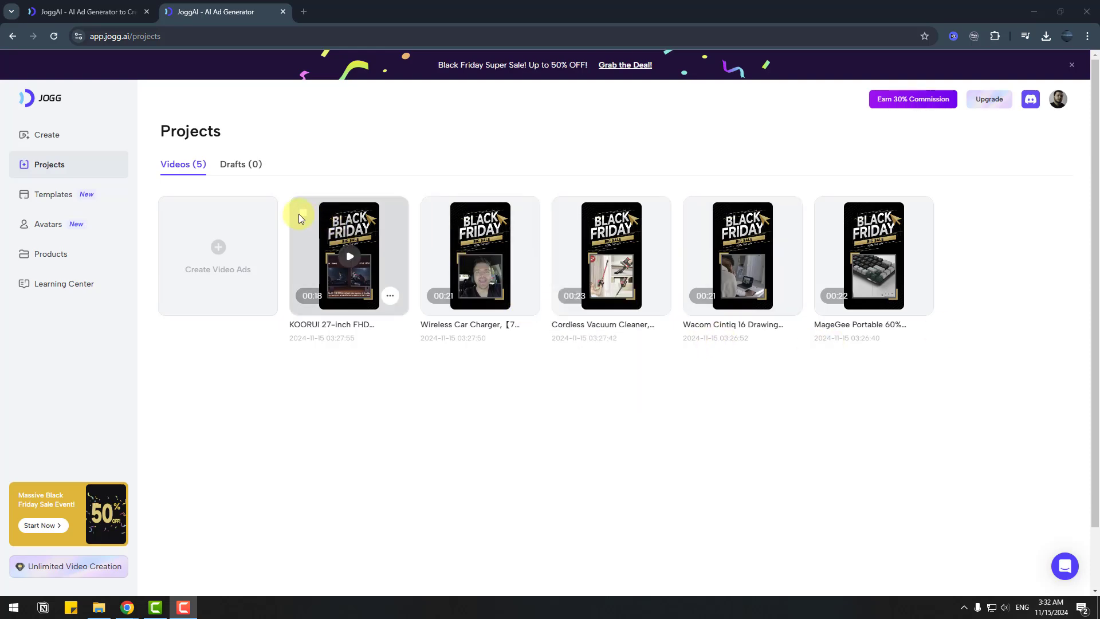
# Preview the KOORUI monitor ad, skipping ahead to the monitor specs scene
pyautogui.click(346, 261)
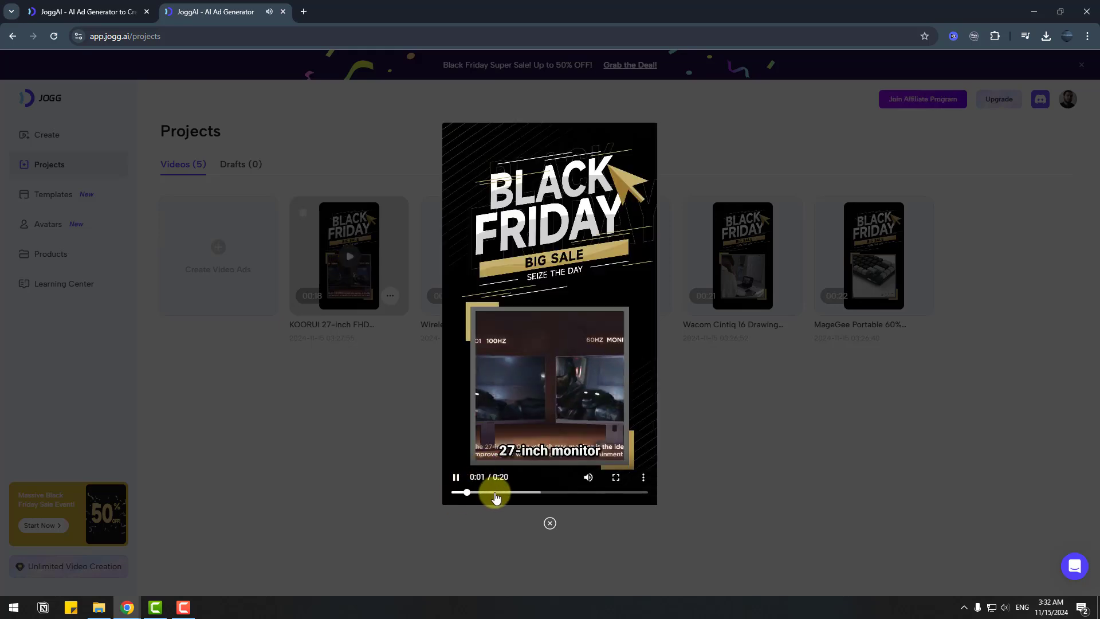
pyautogui.click(493, 492)
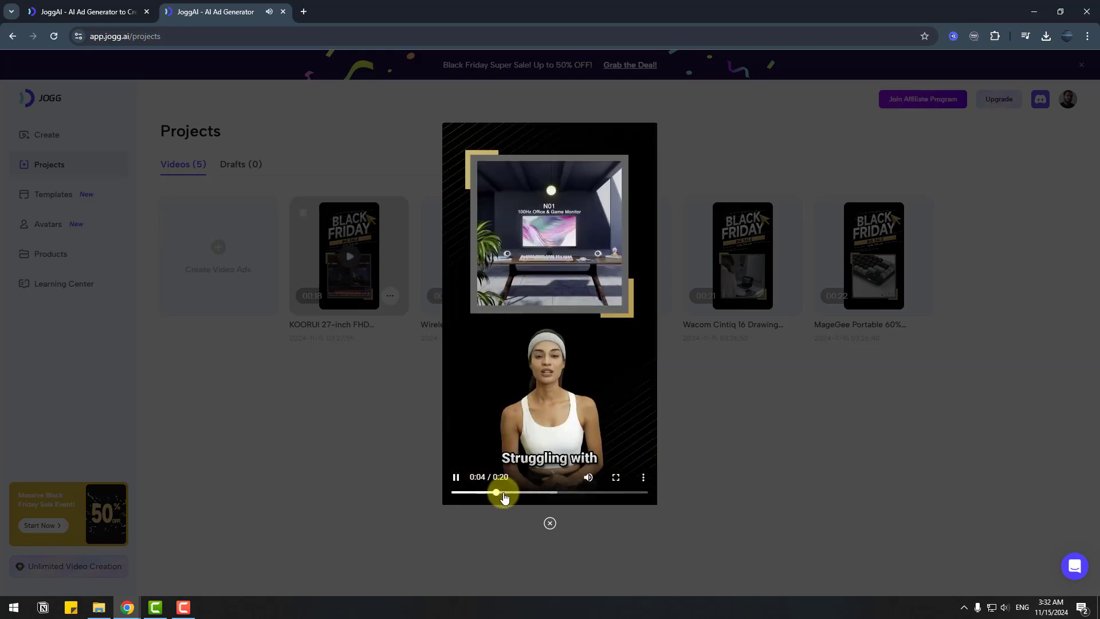
pyautogui.click(543, 494)
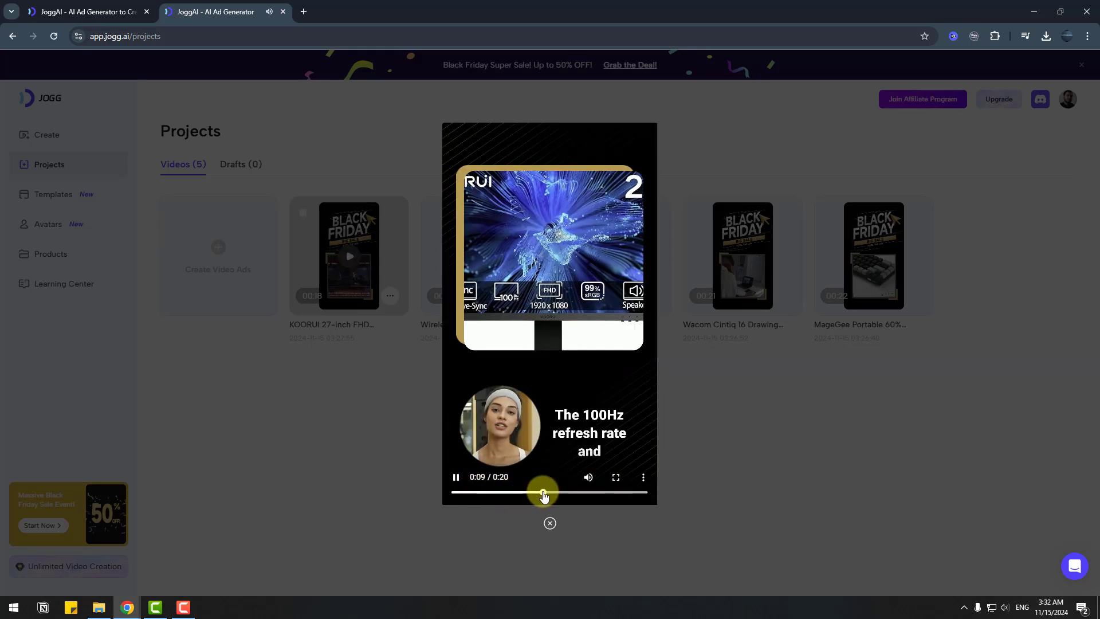
pyautogui.click(737, 445)
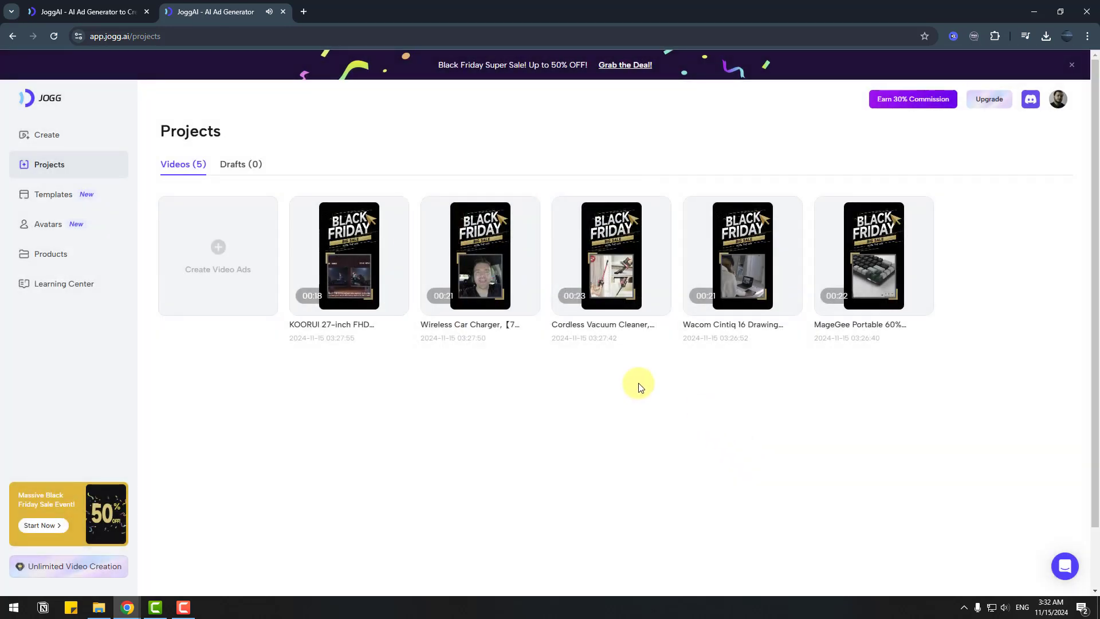
# Select the KOORUI, Car Charger, Vacuum, Wacom Cintiq and MageGee keyboard videos
pyautogui.click(303, 212)
pyautogui.click(436, 213)
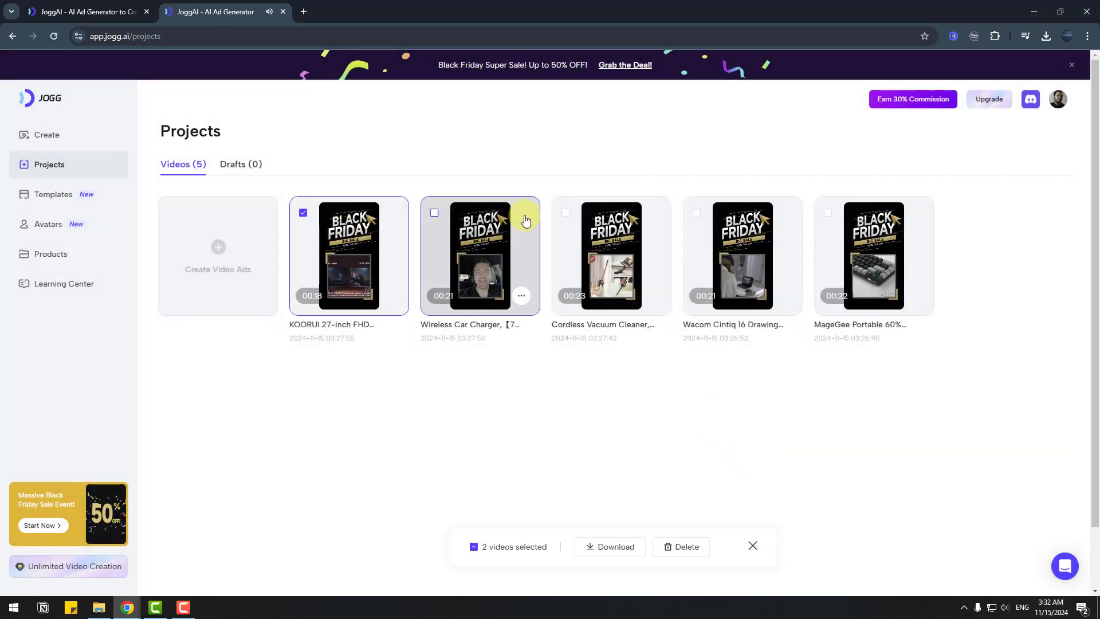
pyautogui.click(566, 213)
pyautogui.click(697, 213)
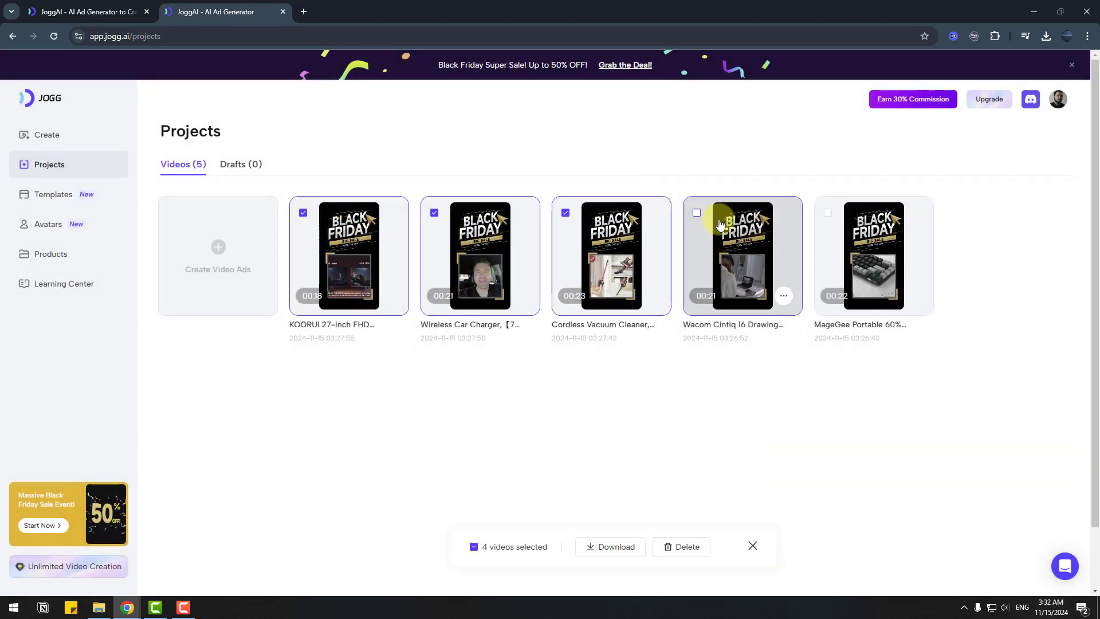
pyautogui.click(828, 215)
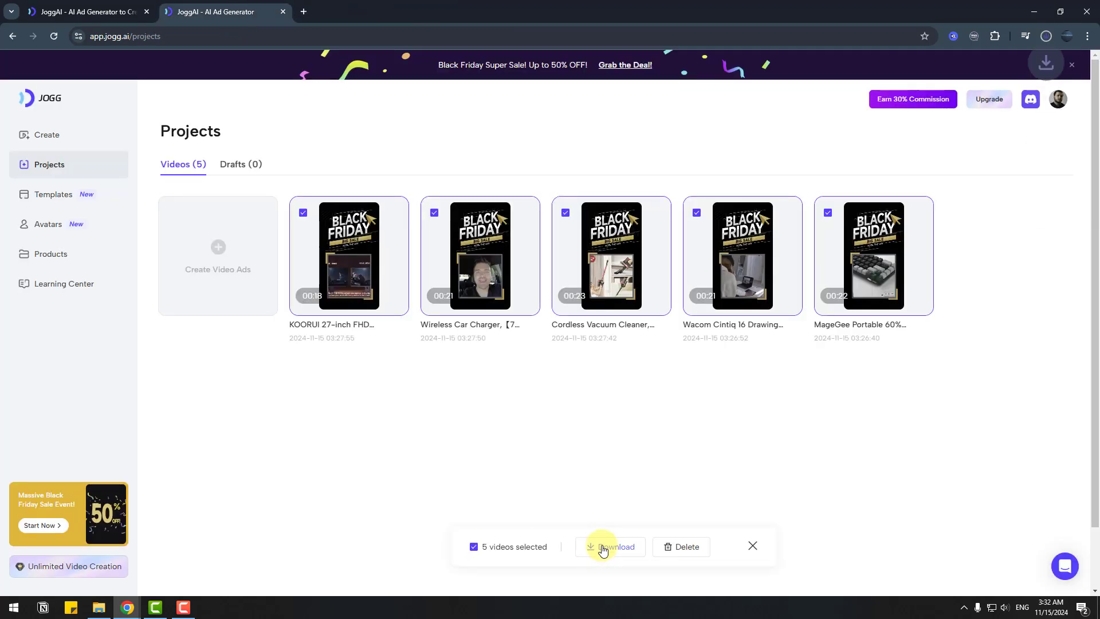
# Choose to apply the Digital Glitch Matrix template to multiple products
pyautogui.scroll(-4, 875, 226)
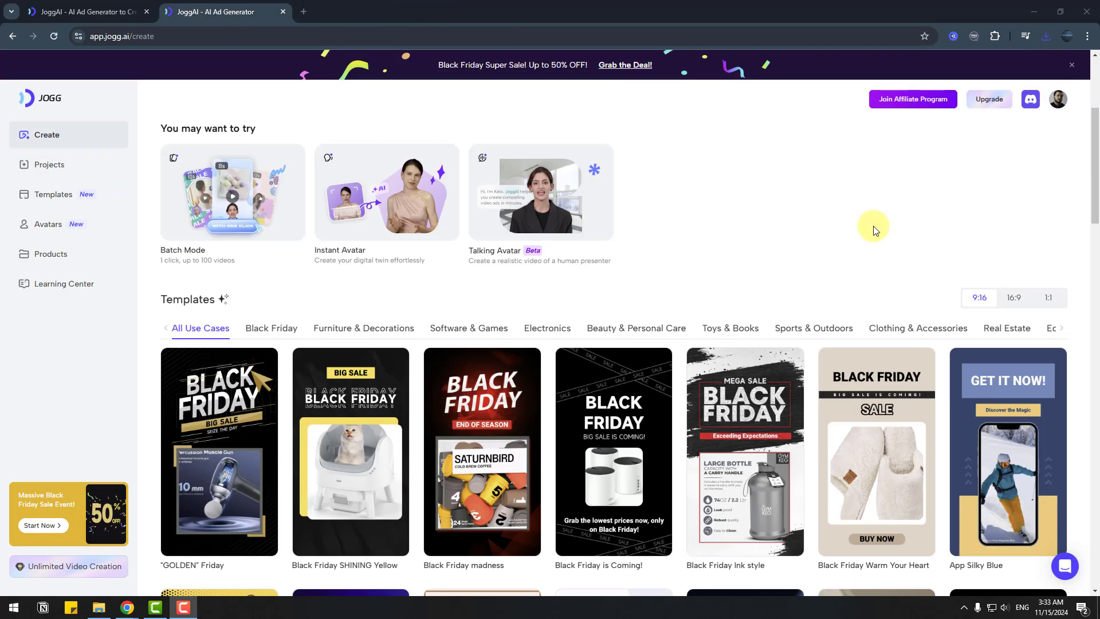
pyautogui.scroll(-3, 808, 226)
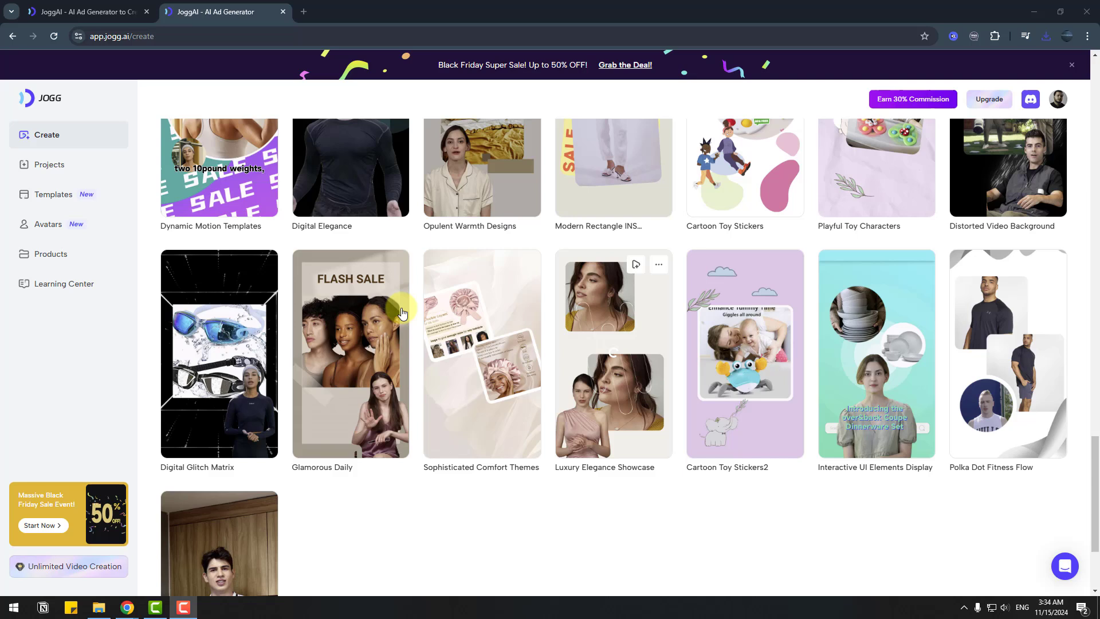
pyautogui.click(264, 267)
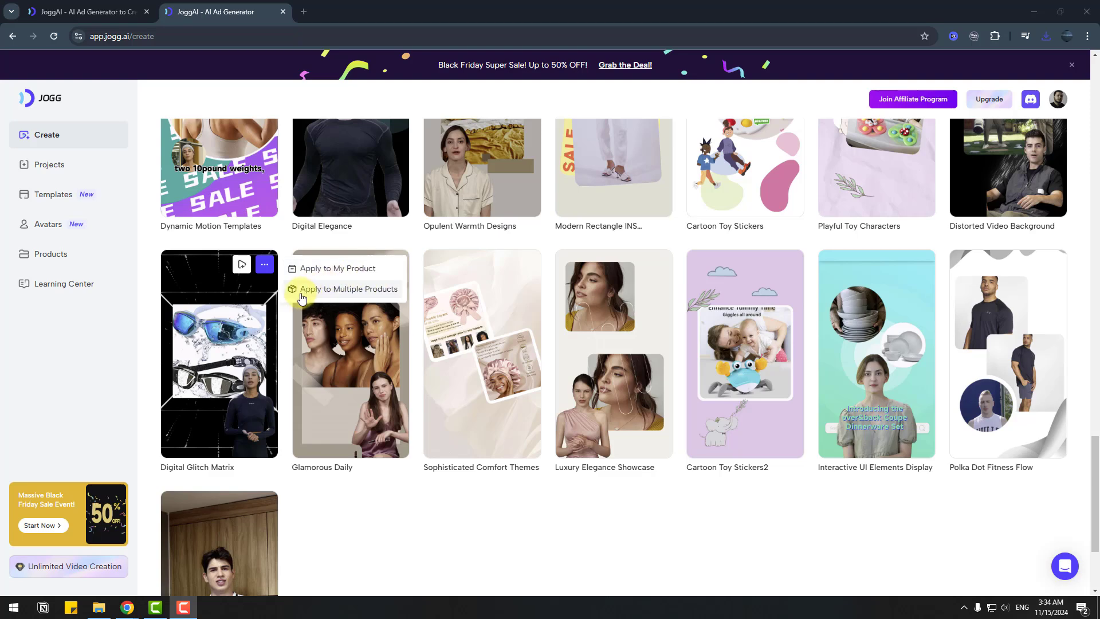
pyautogui.click(383, 291)
# Add four saved products to the batch (4/10)
pyautogui.click(633, 339)
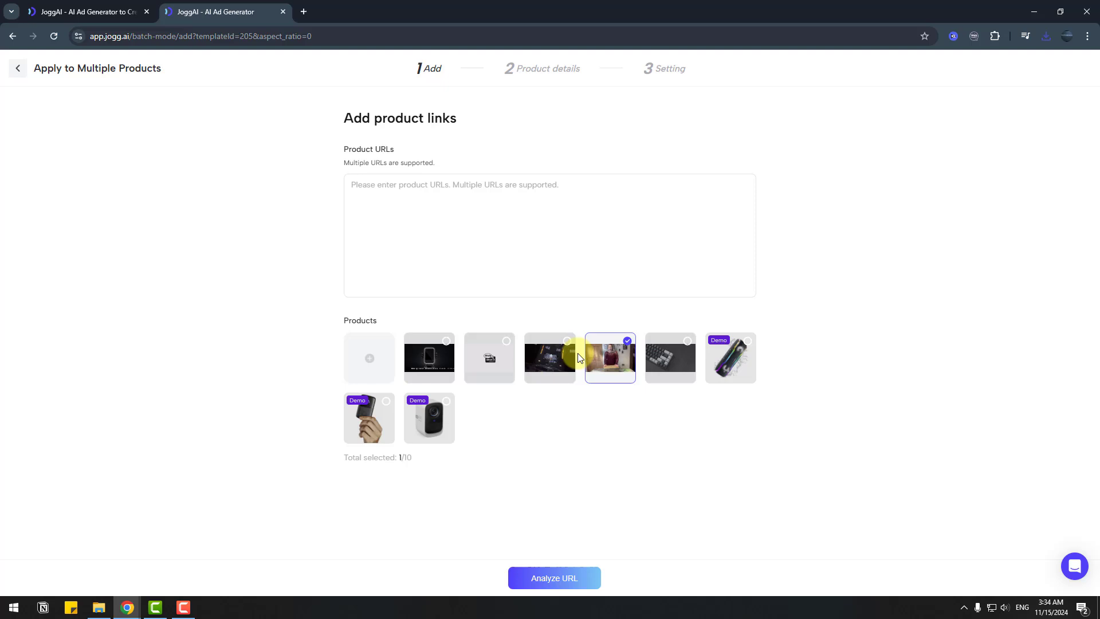
pyautogui.click(566, 349)
pyautogui.click(490, 356)
pyautogui.click(438, 356)
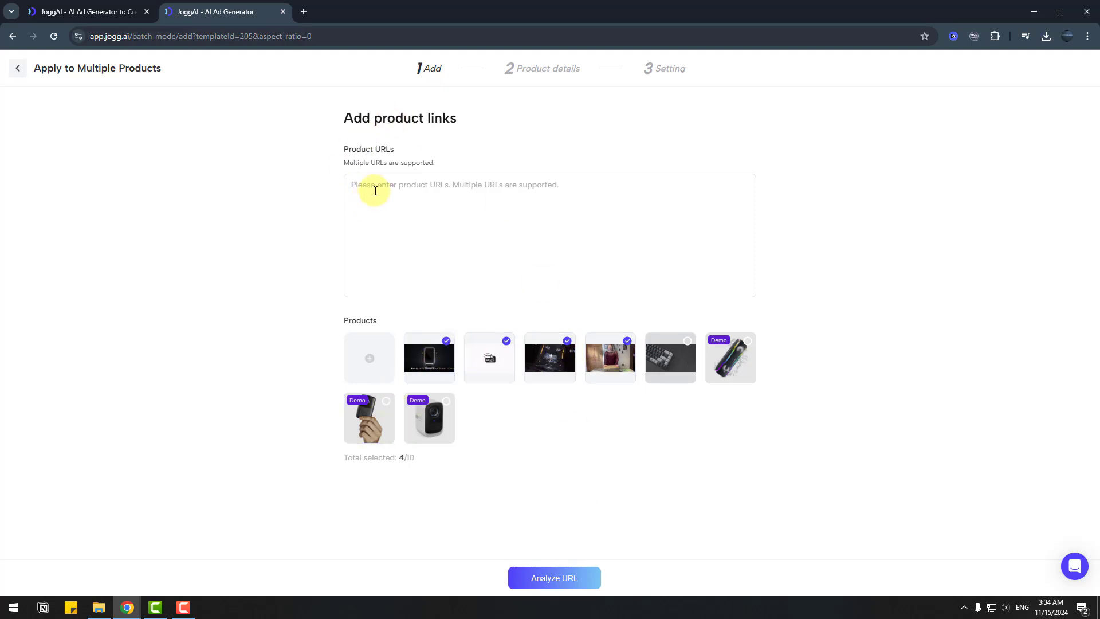
# Analyze the four products and render them with default 9:16, 15 sec, English, Top 3 reasons
pyautogui.click(555, 578)
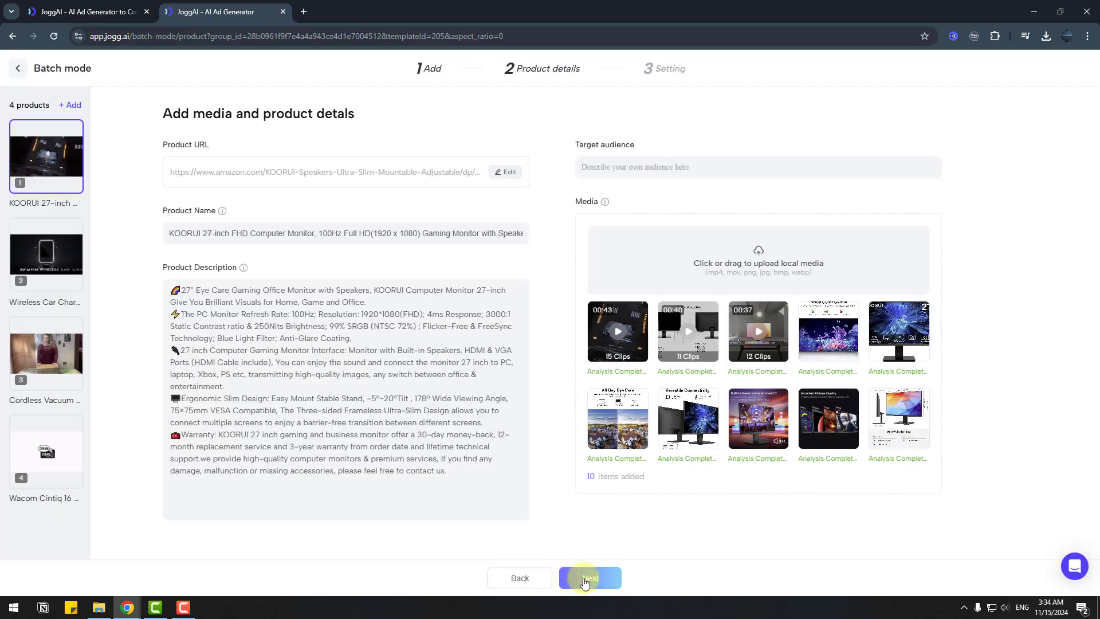
pyautogui.click(587, 580)
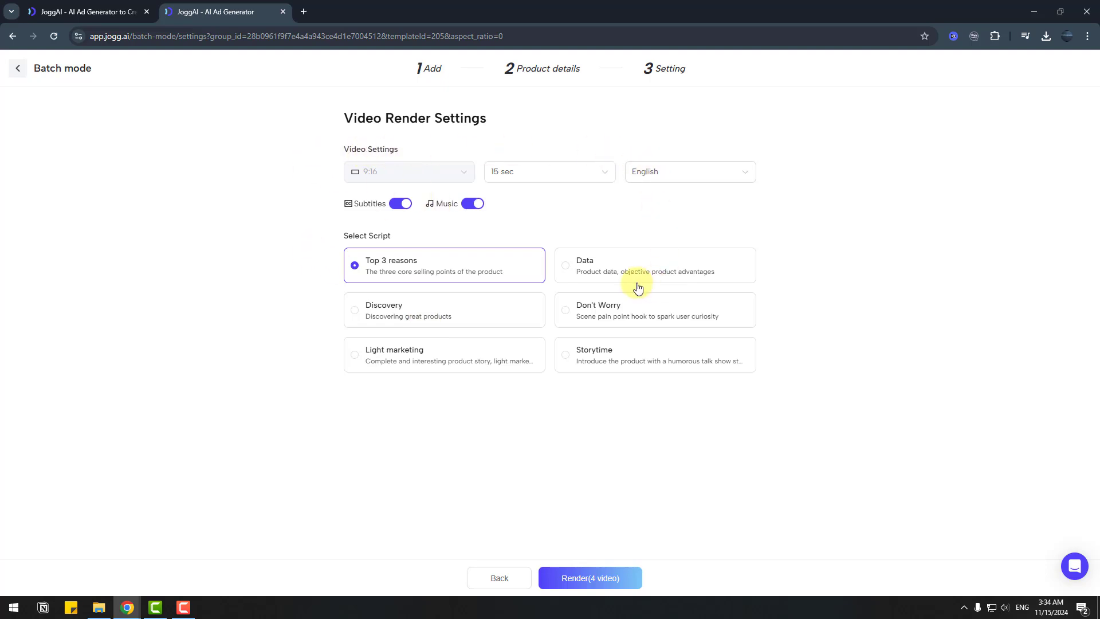
pyautogui.click(591, 581)
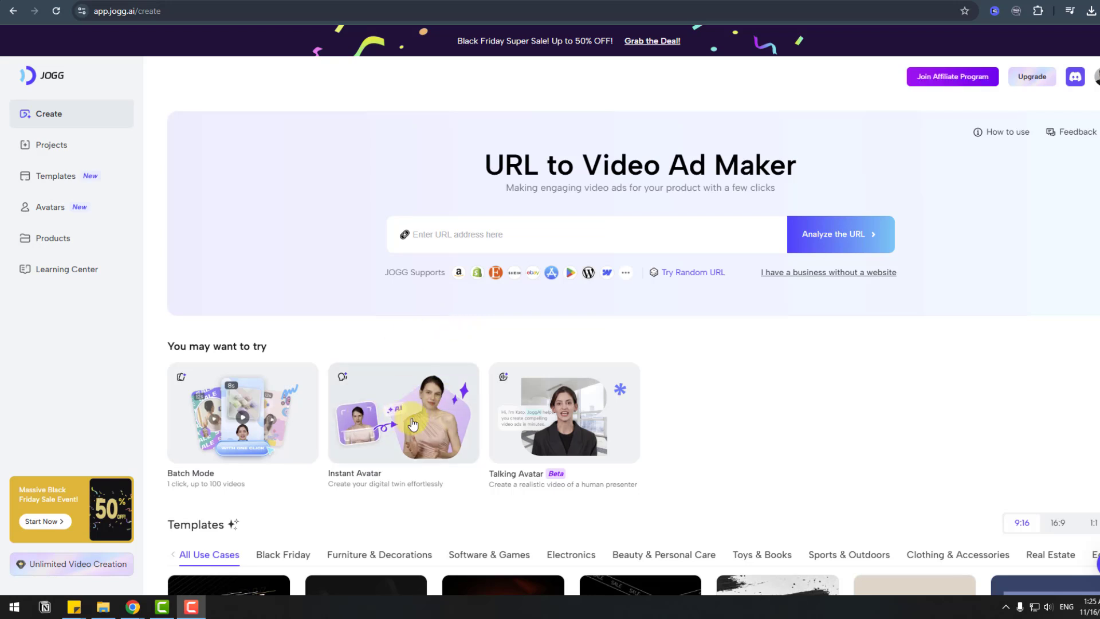
# Start an Instant Avatar, read the text shooting instructions, and proceed to footage upload
pyautogui.click(386, 417)
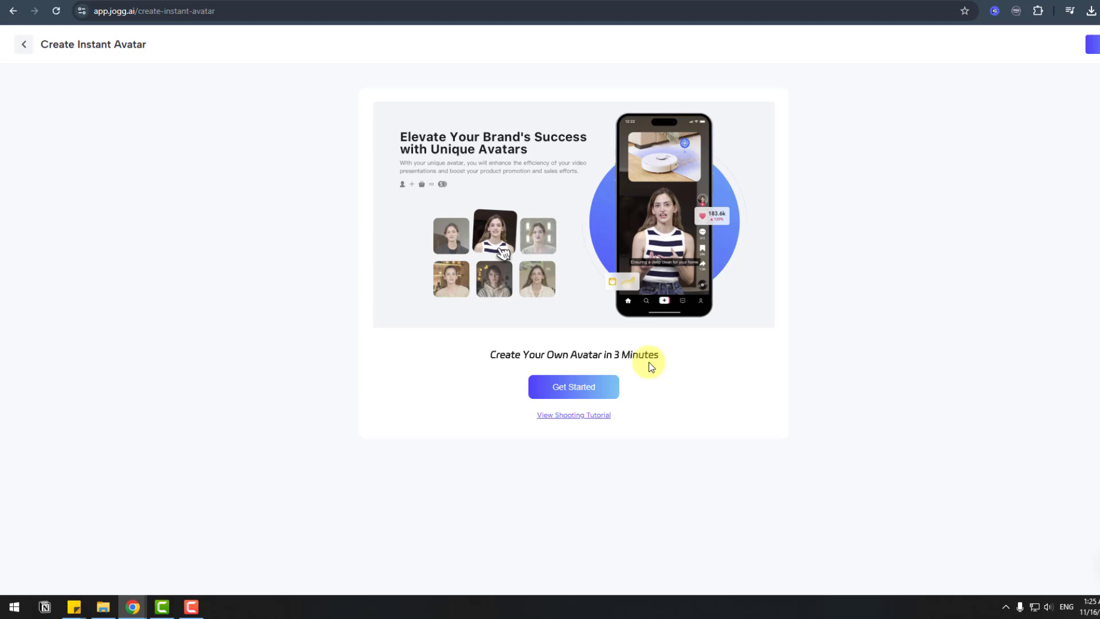
pyautogui.click(594, 416)
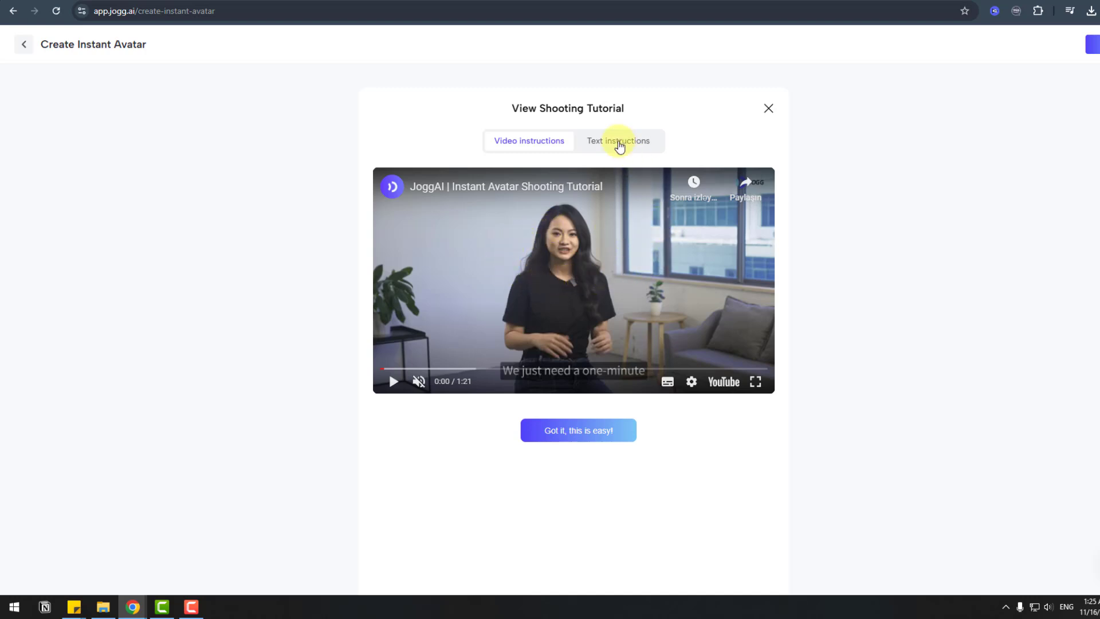
pyautogui.click(619, 143)
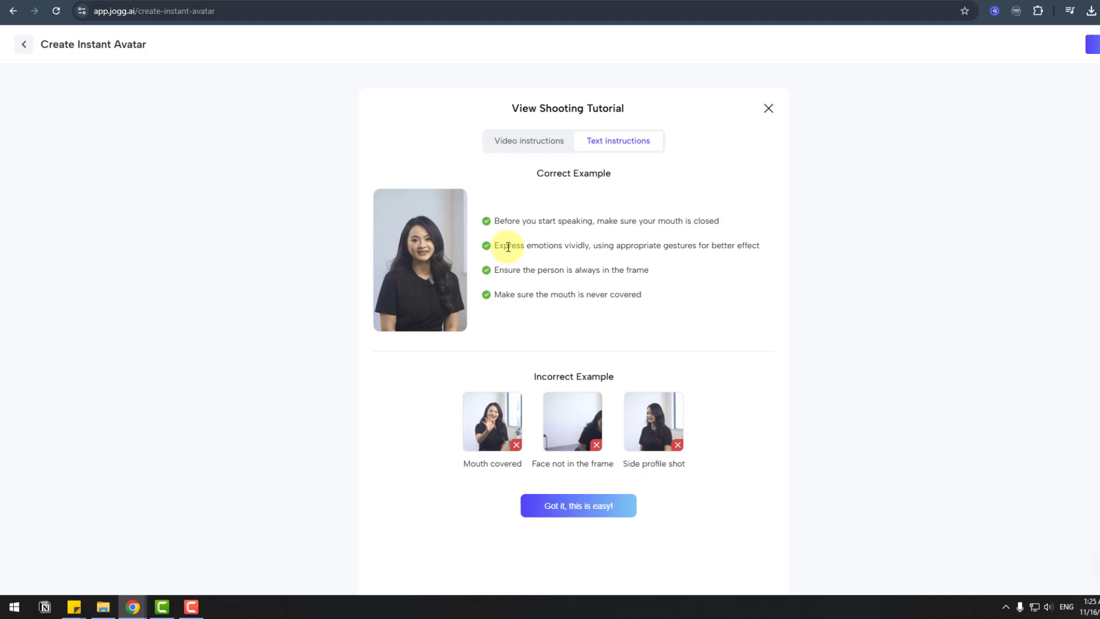
pyautogui.click(588, 514)
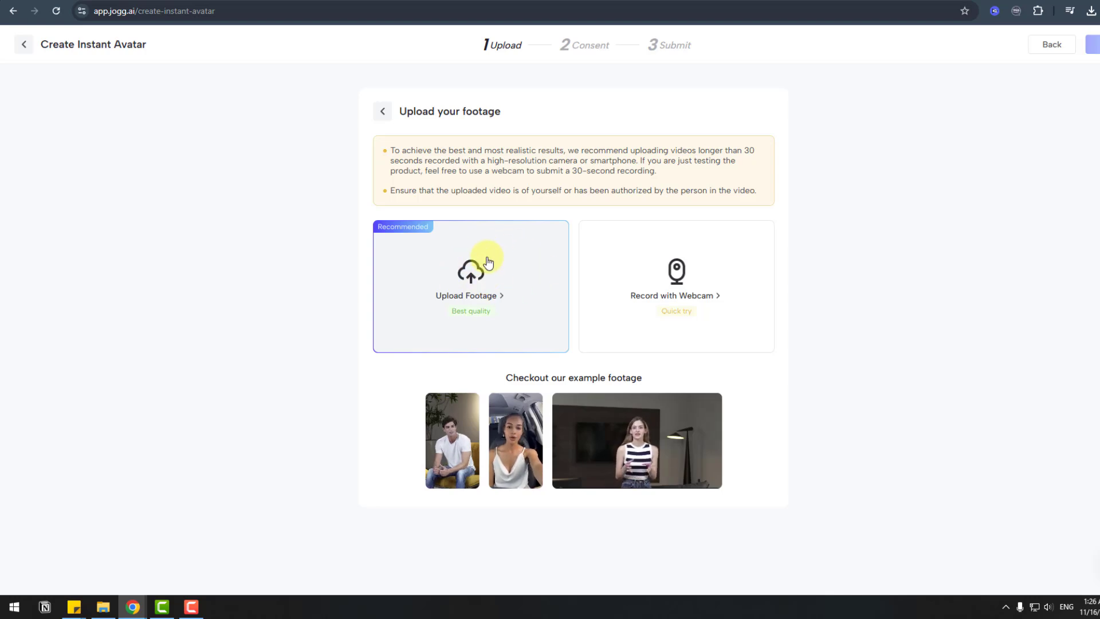
# Upload the 1:14 footage clip, confirm pauses between sentences, and accept it
pyautogui.click(472, 274)
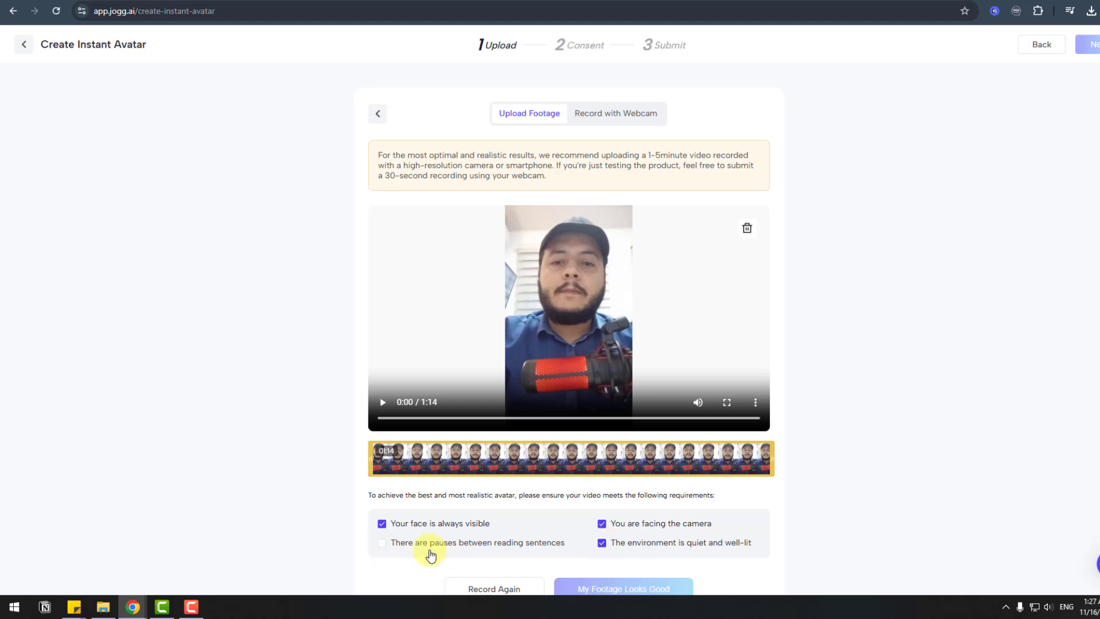
pyautogui.click(382, 543)
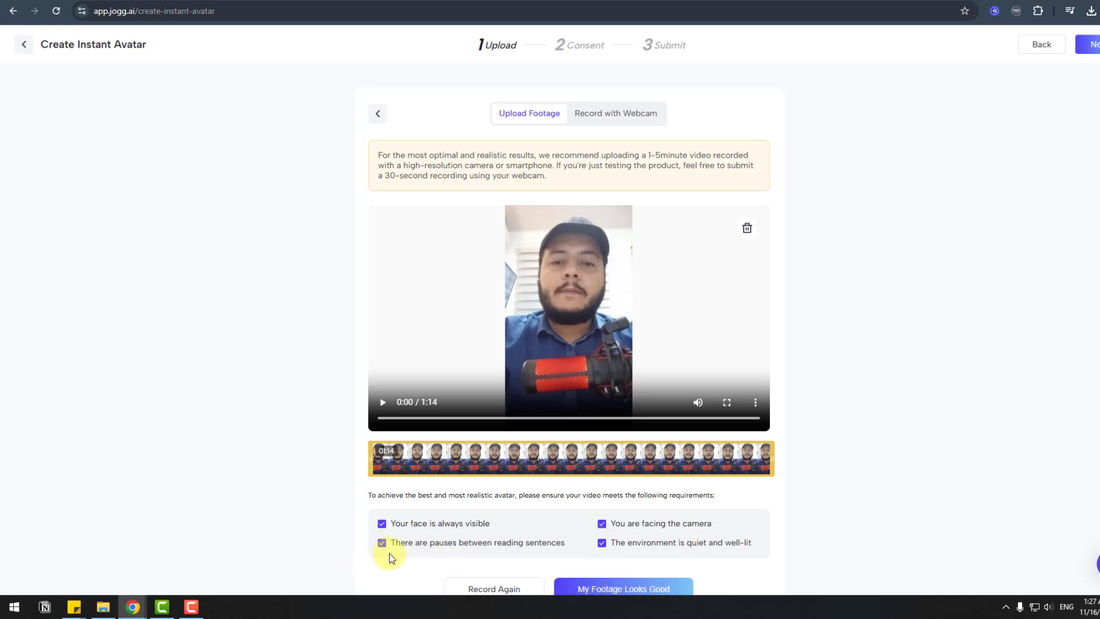
pyautogui.scroll(-1, 389, 559)
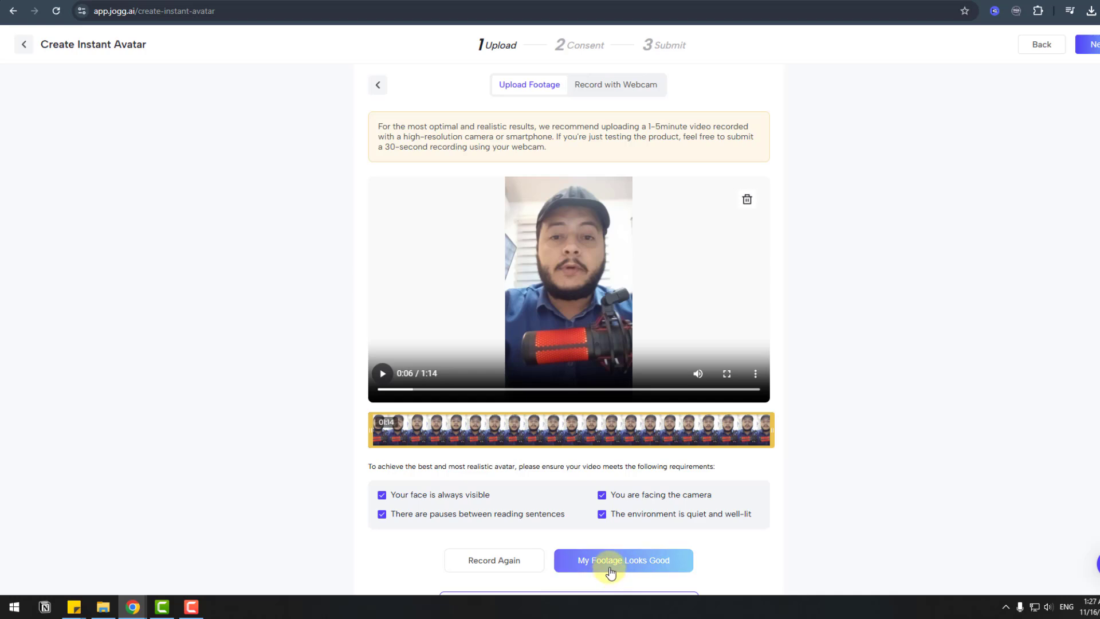
pyautogui.click(611, 567)
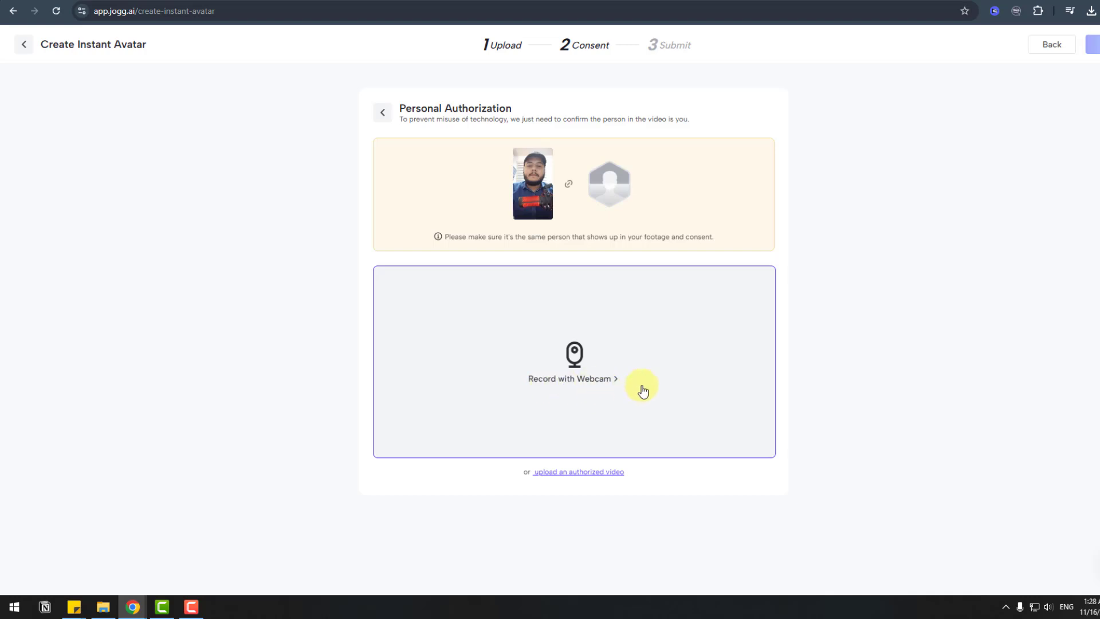
# Switch to webcam consent recording, keeping the consent script in English
pyautogui.click(594, 356)
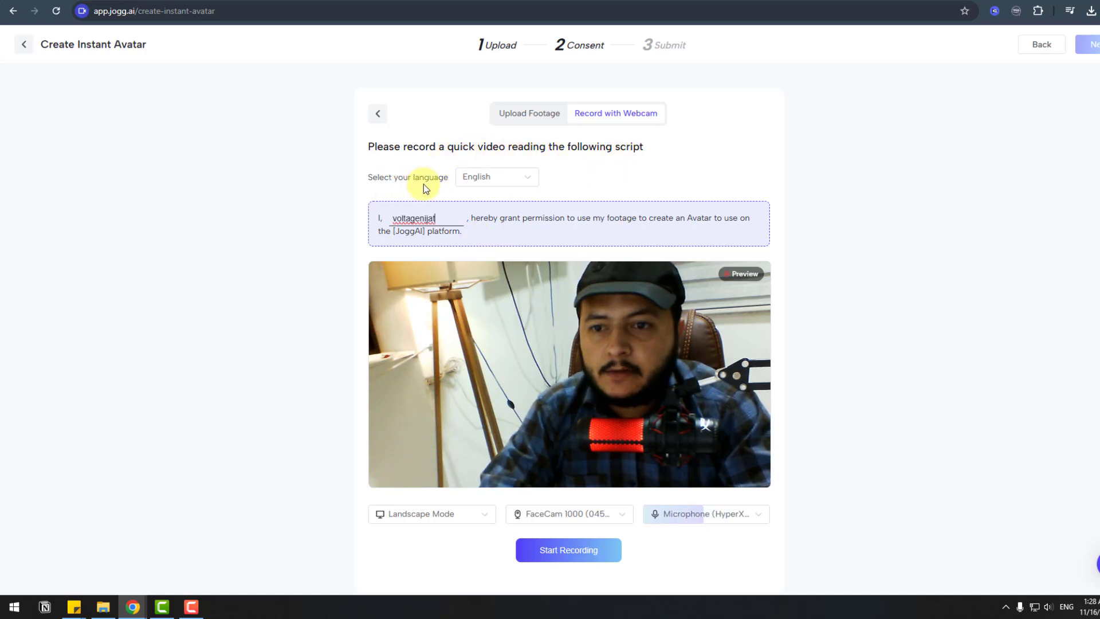
pyautogui.click(521, 181)
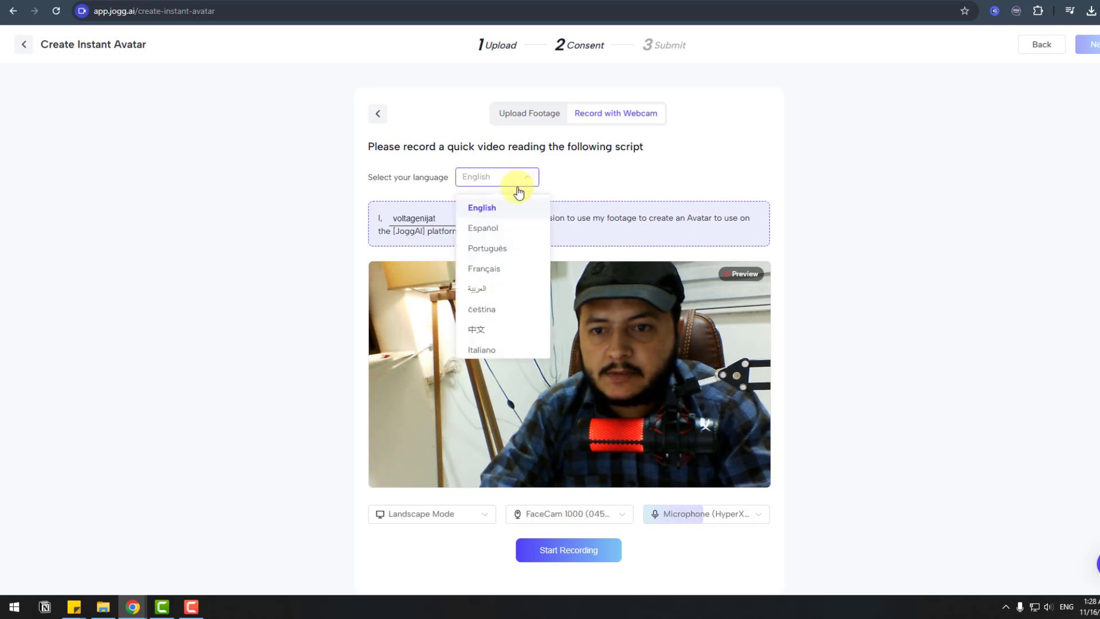
pyautogui.scroll(-5, 523, 262)
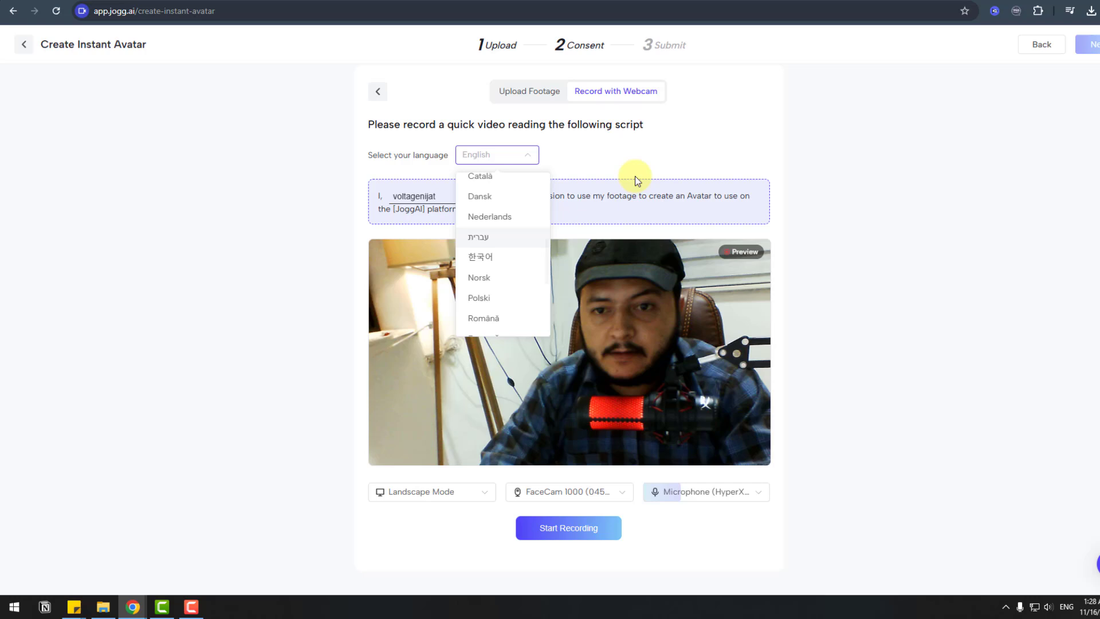
pyautogui.click(695, 153)
pyautogui.scroll(1, 561, 180)
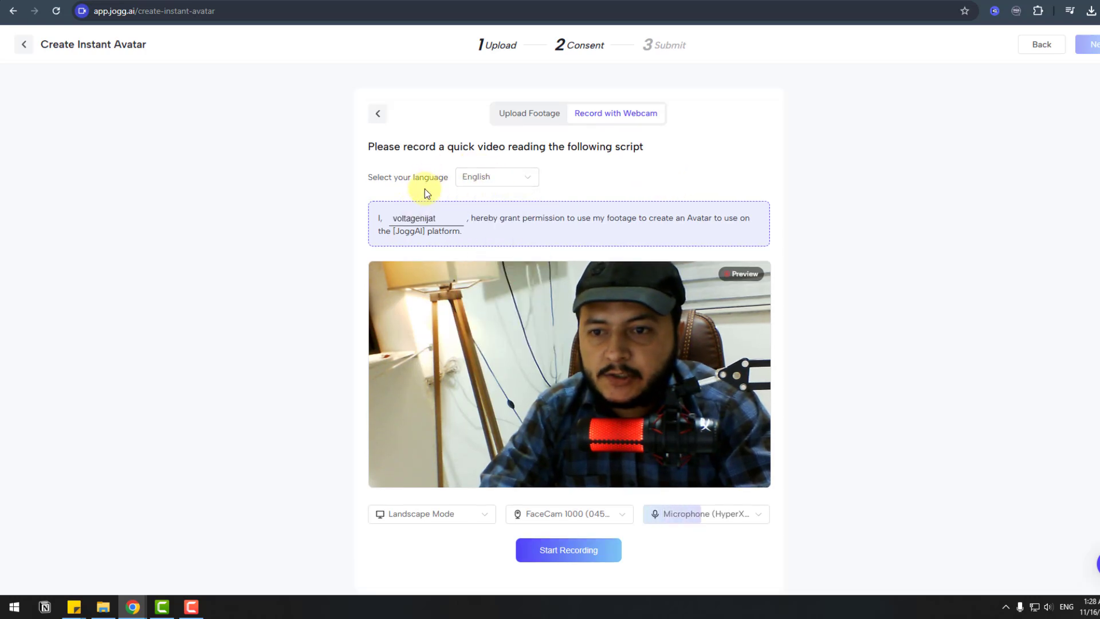
pyautogui.moveTo(465, 234); pyautogui.dragTo(381, 216)
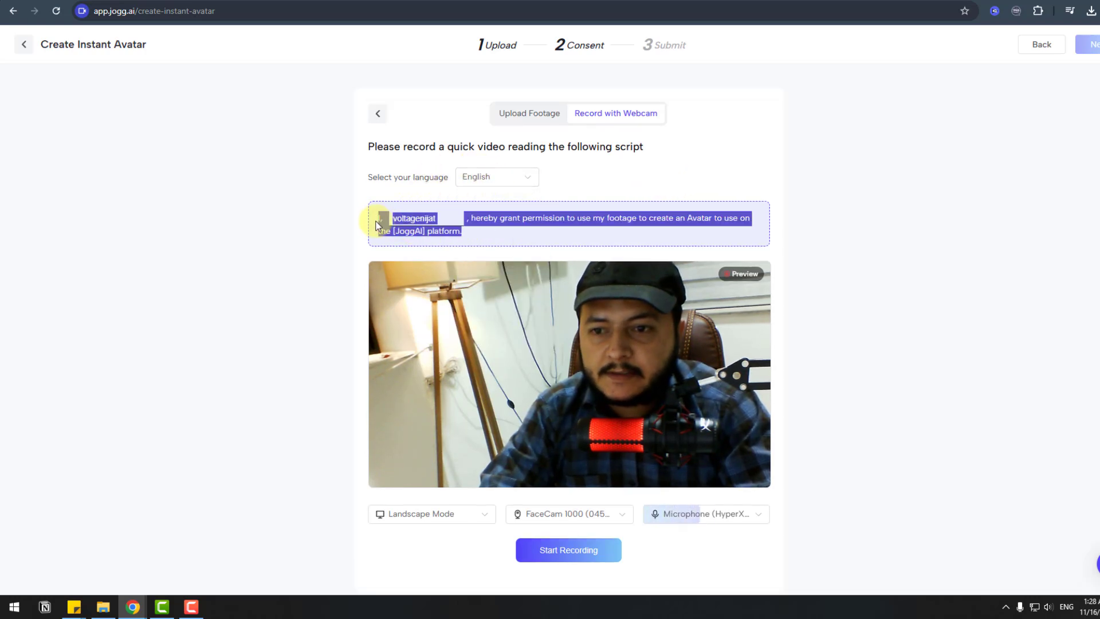
pyautogui.click(373, 225)
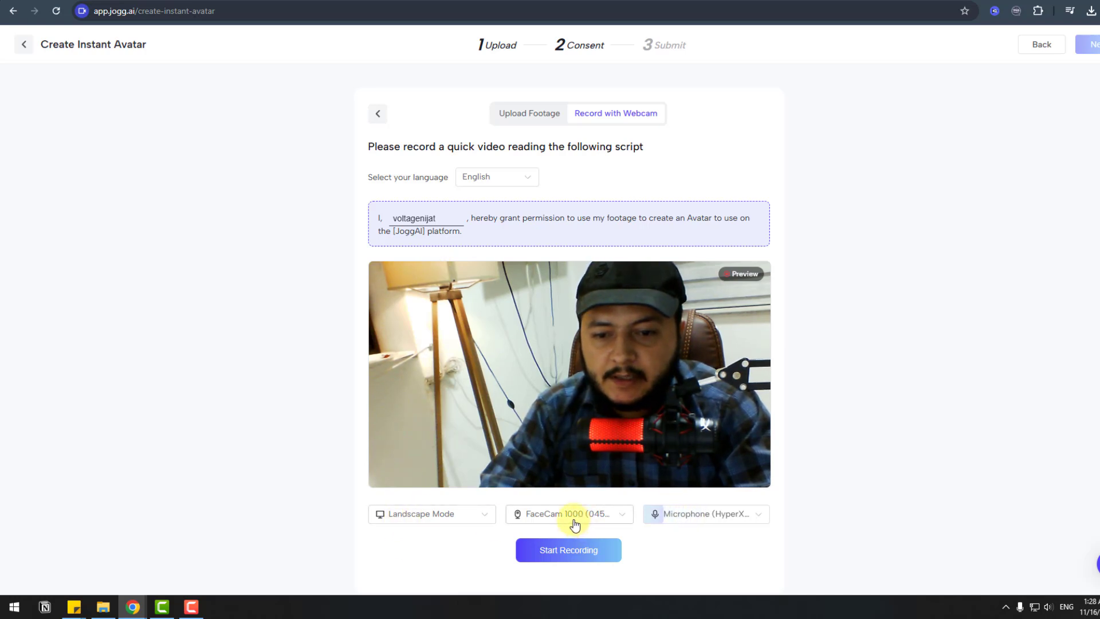
# Record the consent video by webcam, submit it, and finish to My Library
pyautogui.click(570, 551)
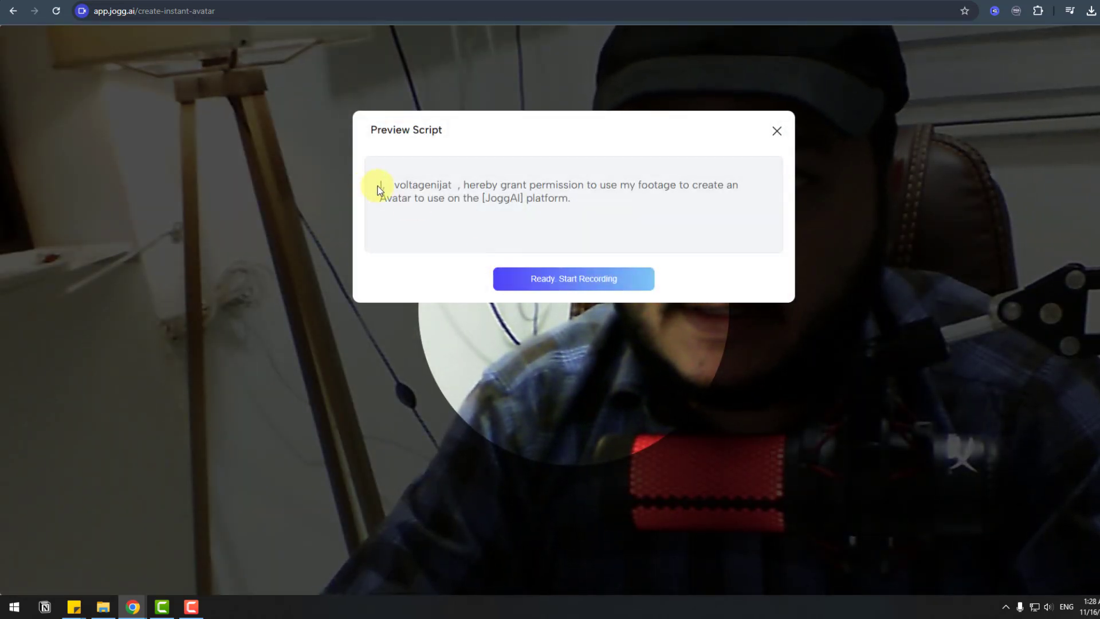
pyautogui.click(563, 289)
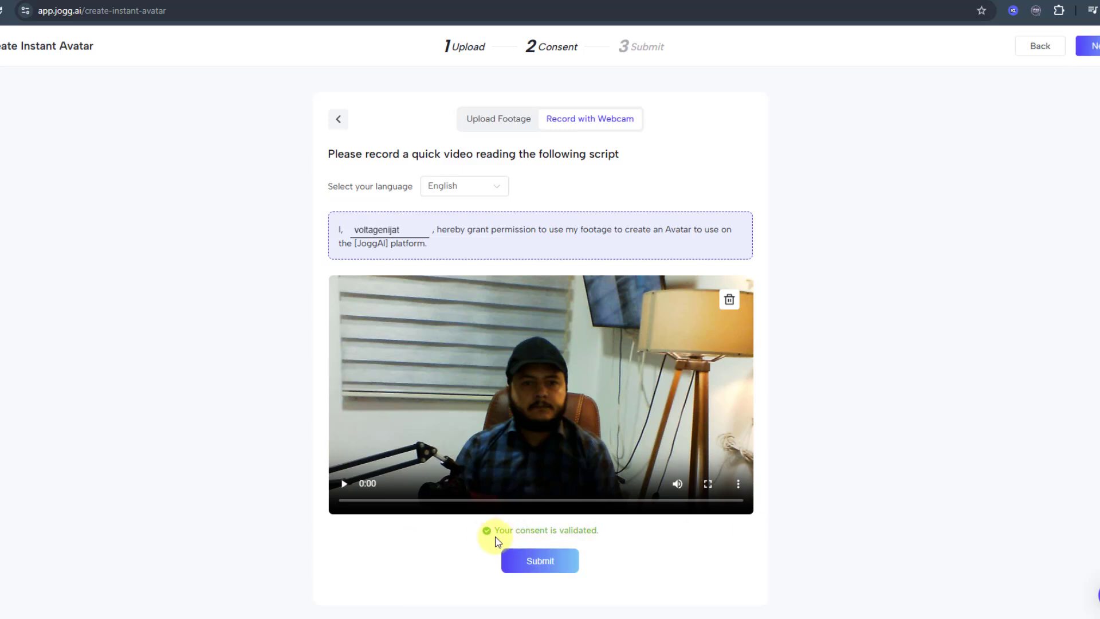
pyautogui.click(541, 562)
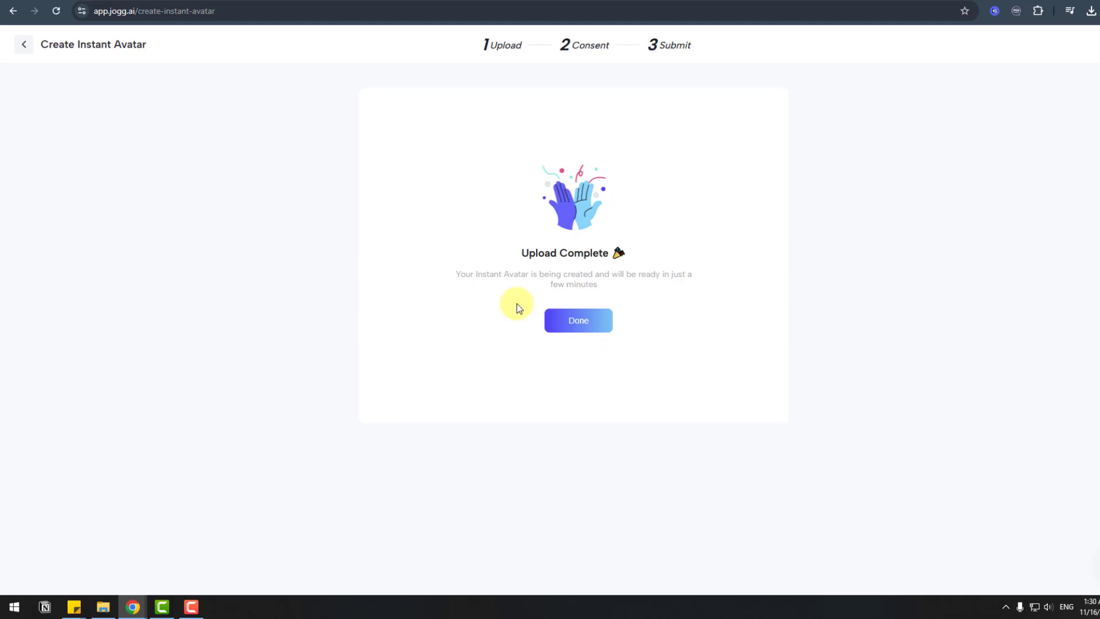
pyautogui.click(599, 318)
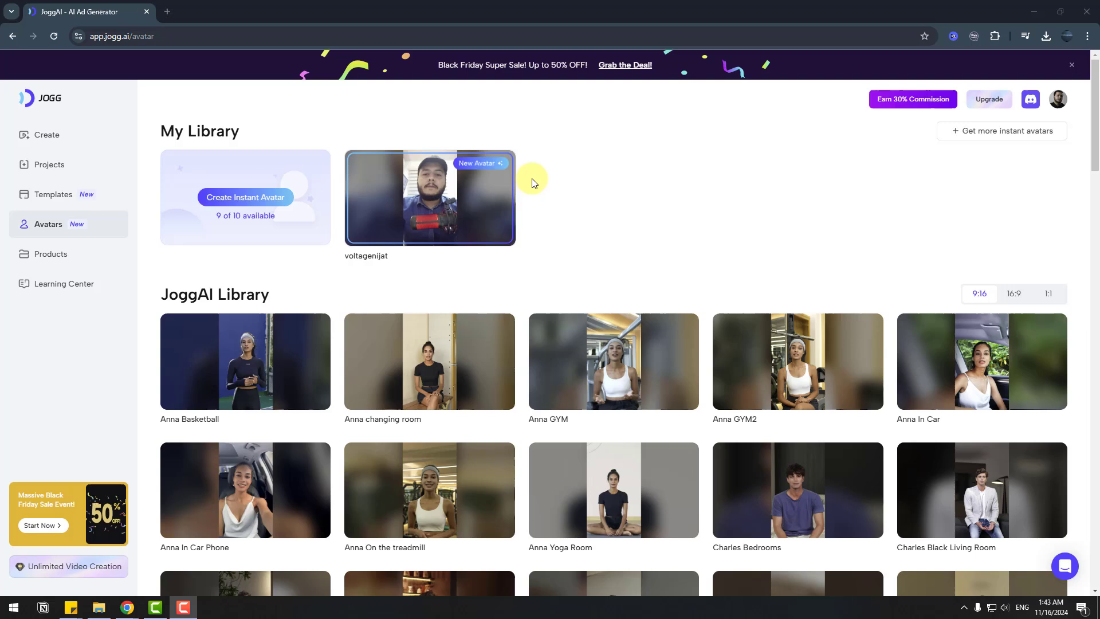
# Start a new video for the Wireless Car Charger from the saved products
pyautogui.moveTo(504, 189)
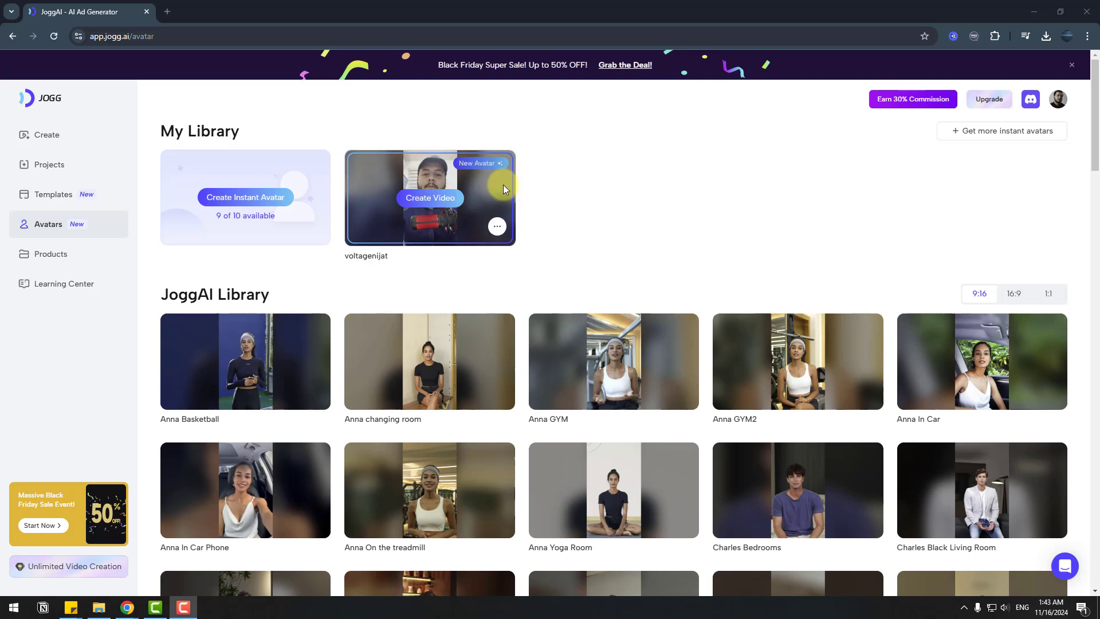
pyautogui.click(51, 258)
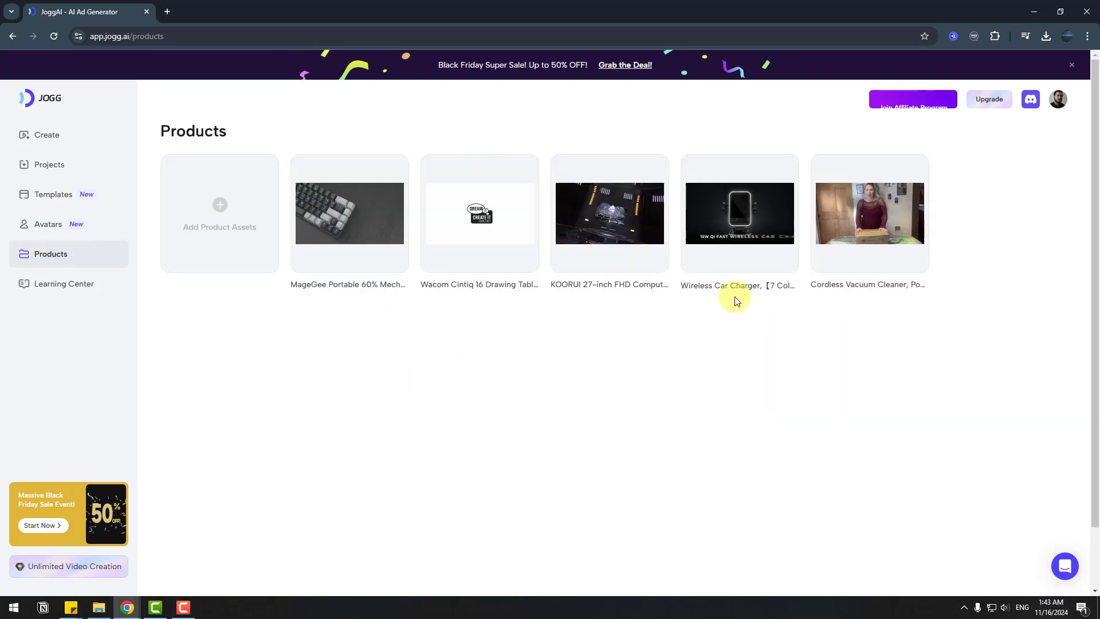
pyautogui.moveTo(728, 253)
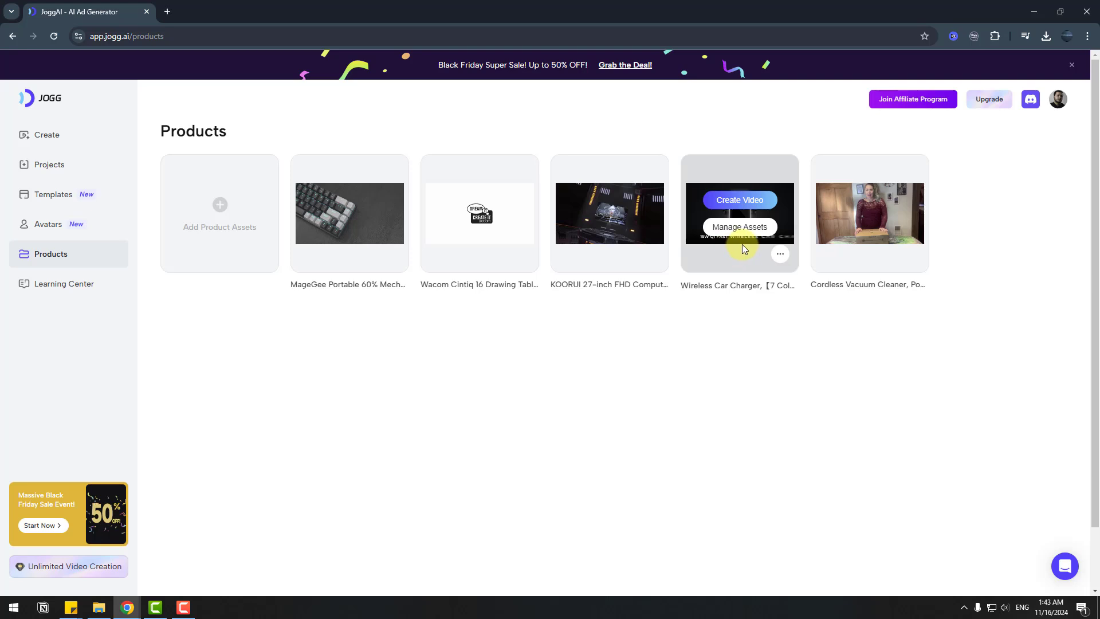
pyautogui.click(745, 207)
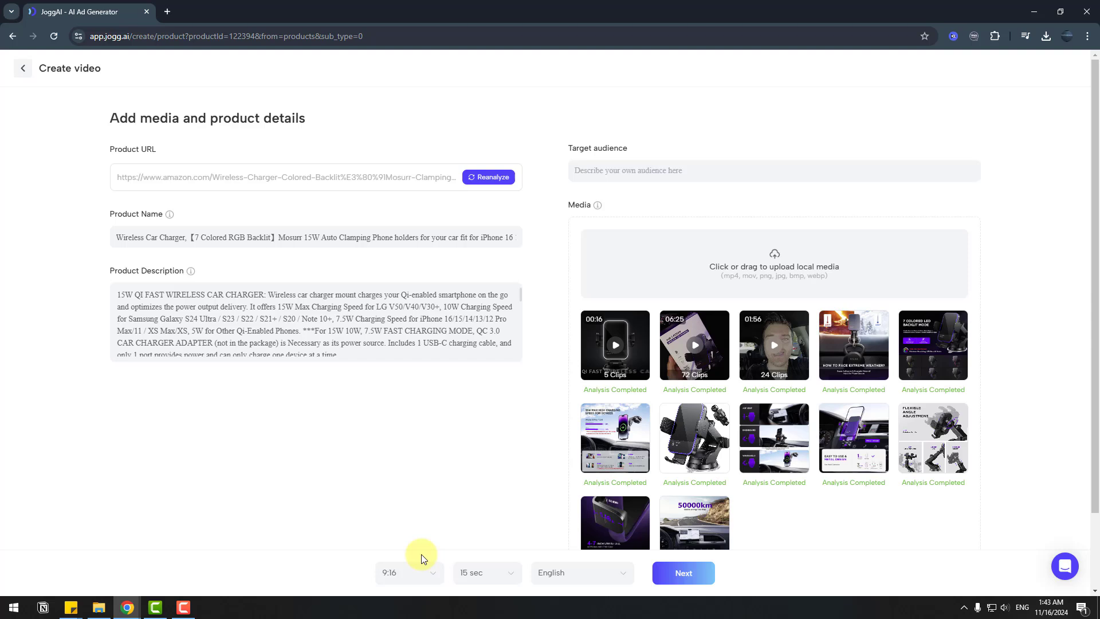
# Choose the Top 3 reasons script and put the custom instant avatar in the ad
pyautogui.click(688, 576)
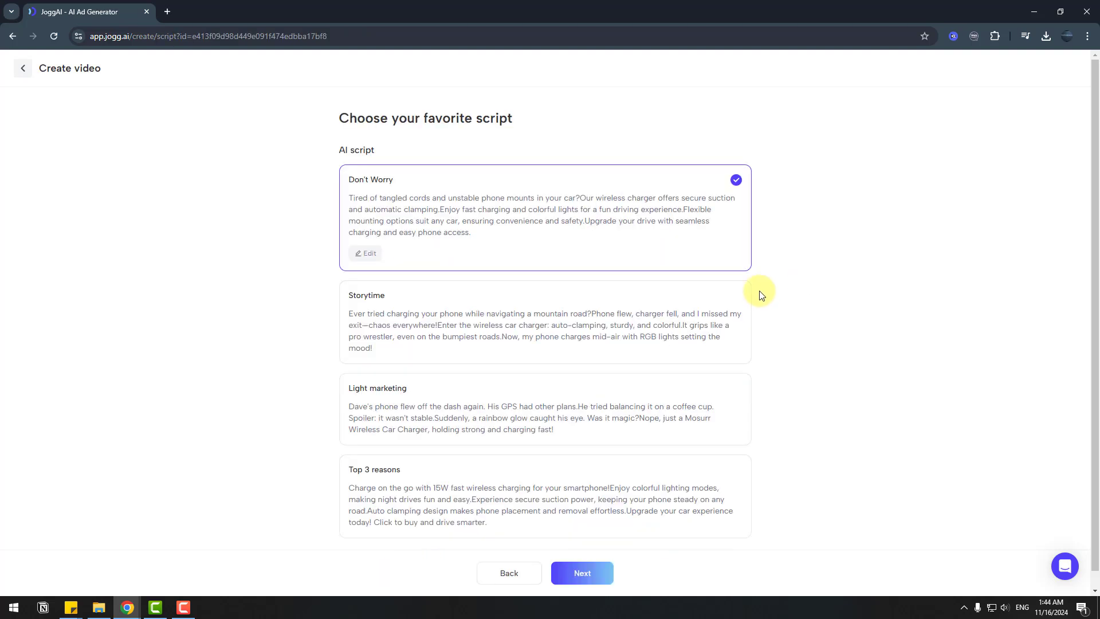
pyautogui.click(384, 483)
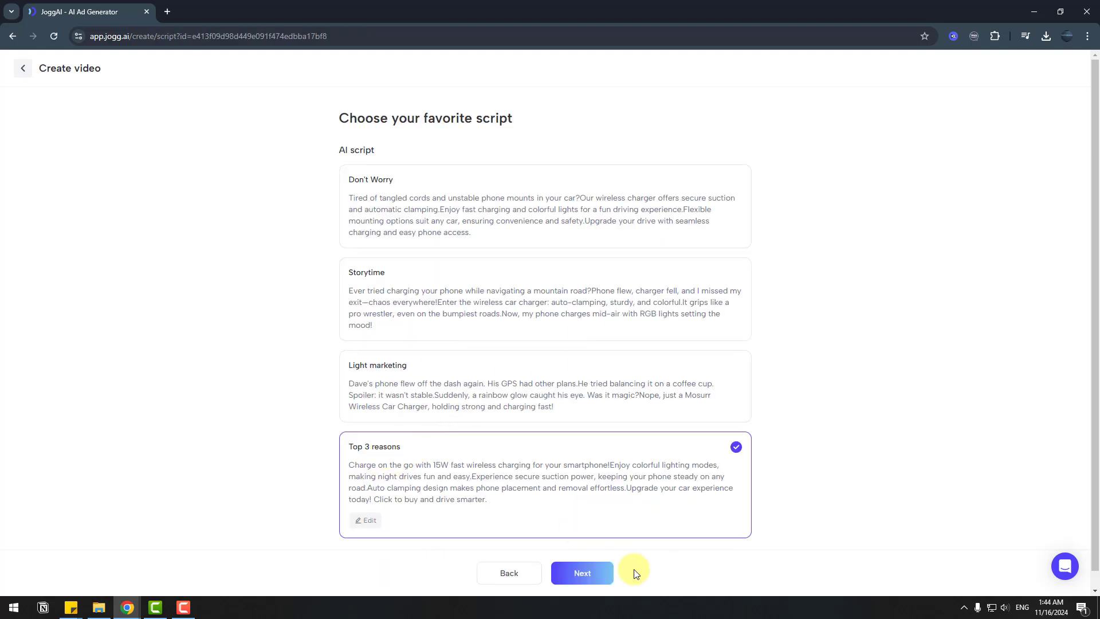
pyautogui.click(586, 576)
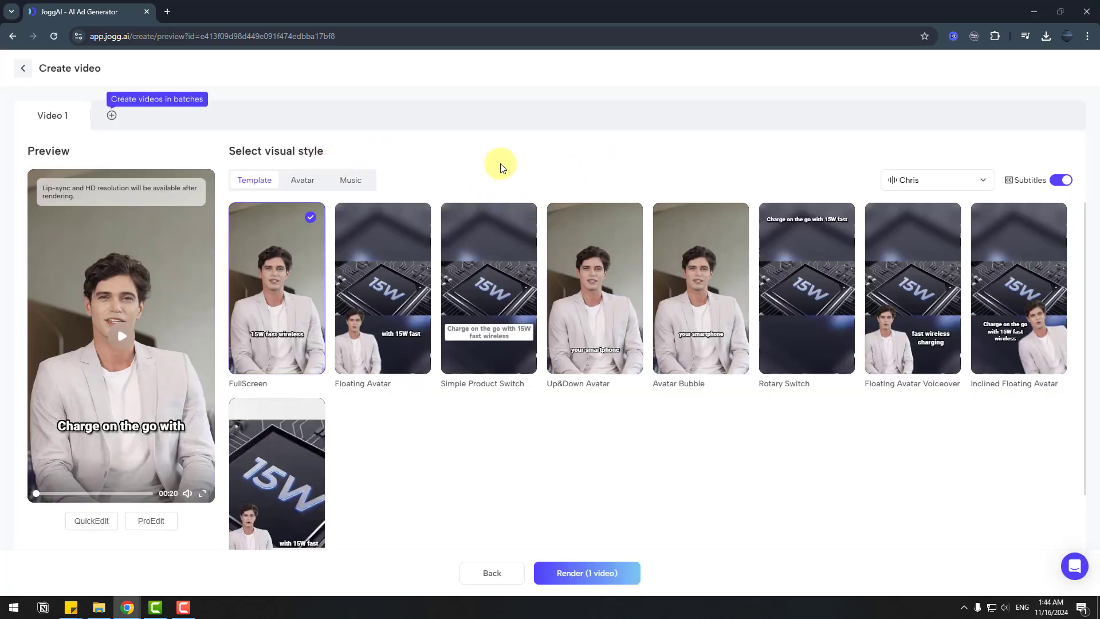
pyautogui.click(302, 181)
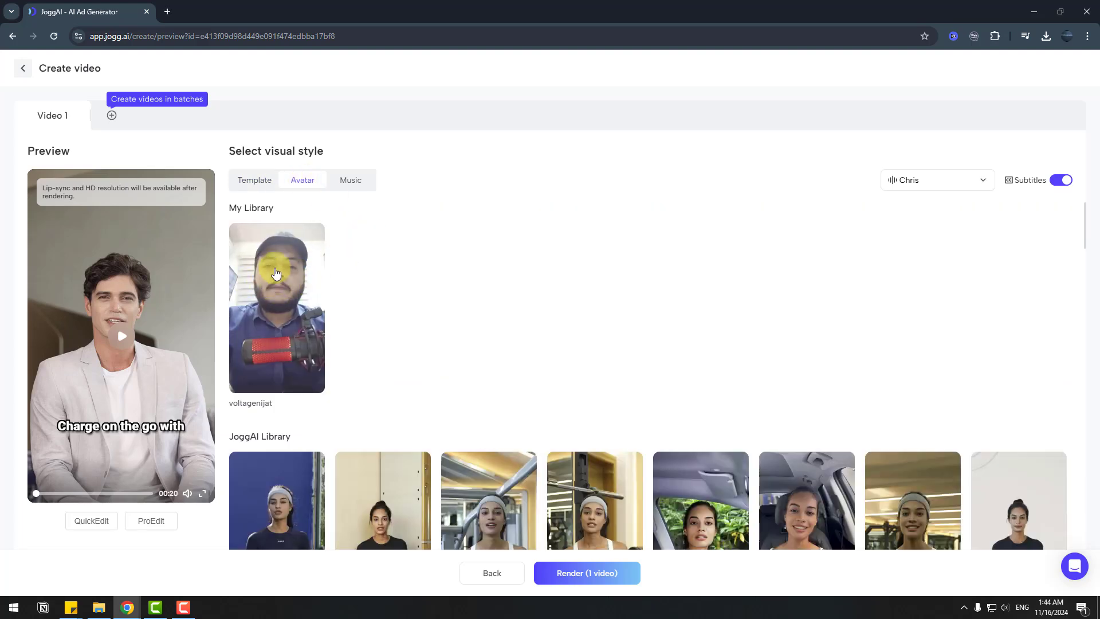
pyautogui.click(275, 273)
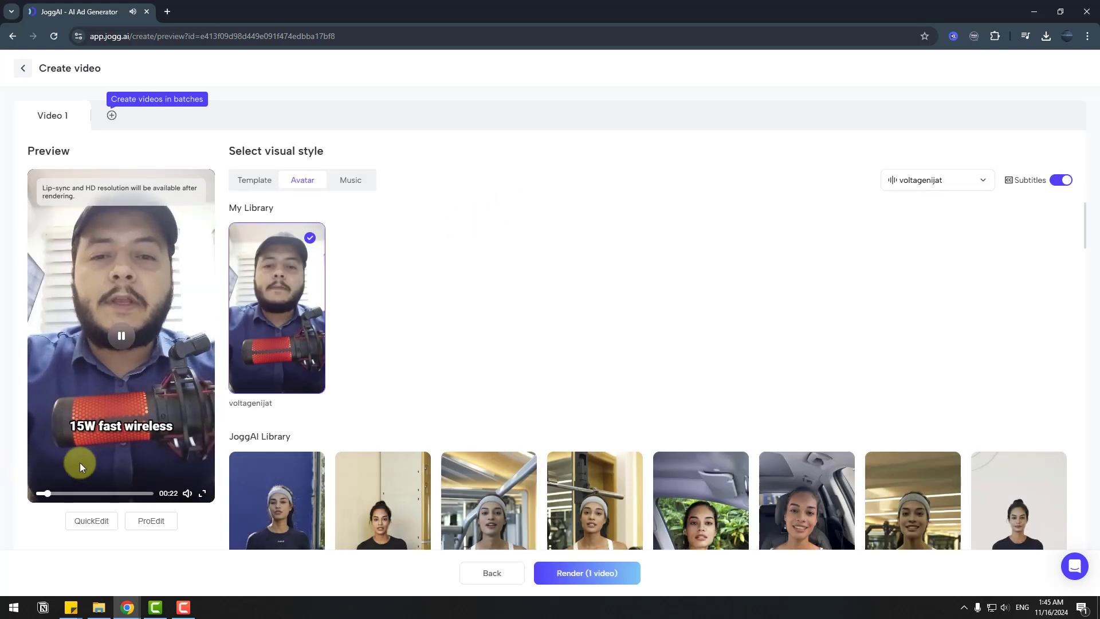
pyautogui.click(120, 334)
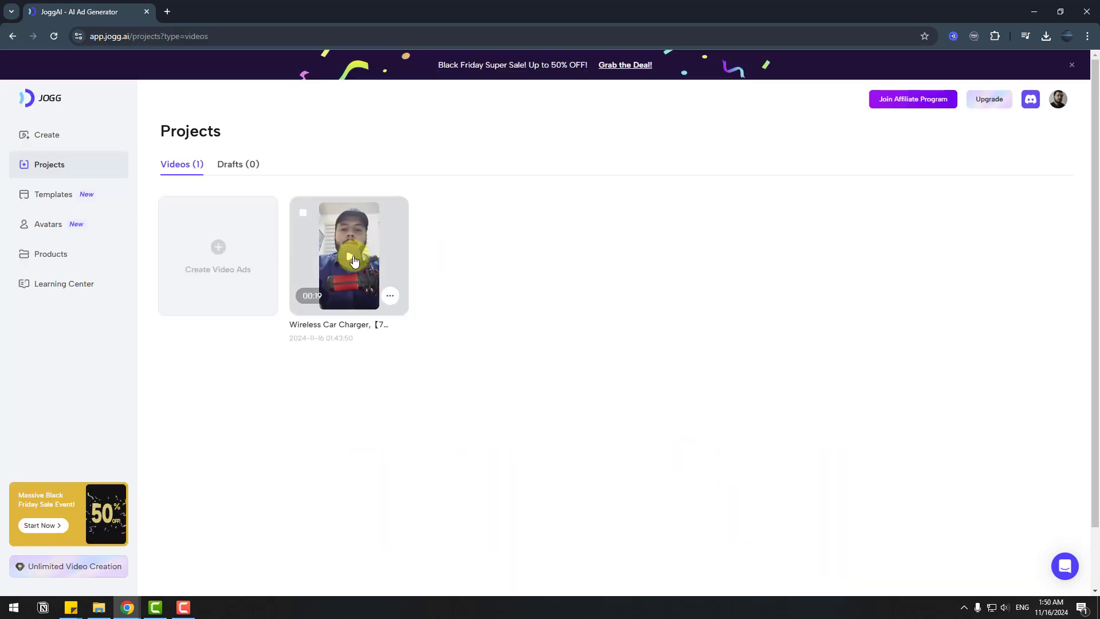
# Play back the finished Wireless Car Charger ad, then close its player
pyautogui.click(354, 261)
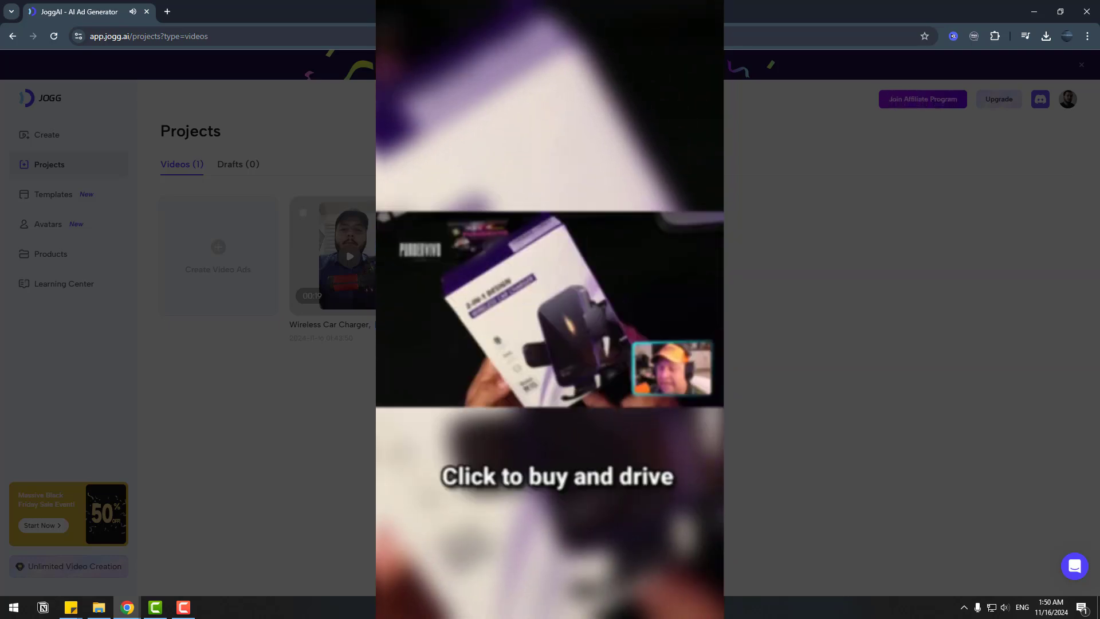
pyautogui.click(482, 466)
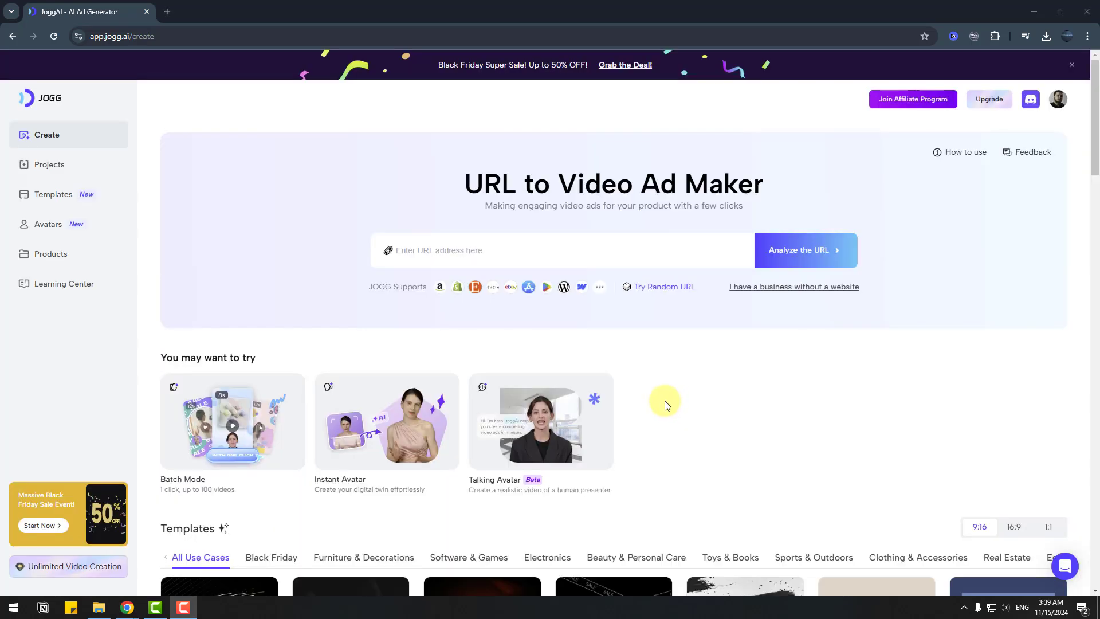
# In Talking Avatar, replace the sample script with the 'Hi guys, welcome to my new video…' text
pyautogui.click(530, 411)
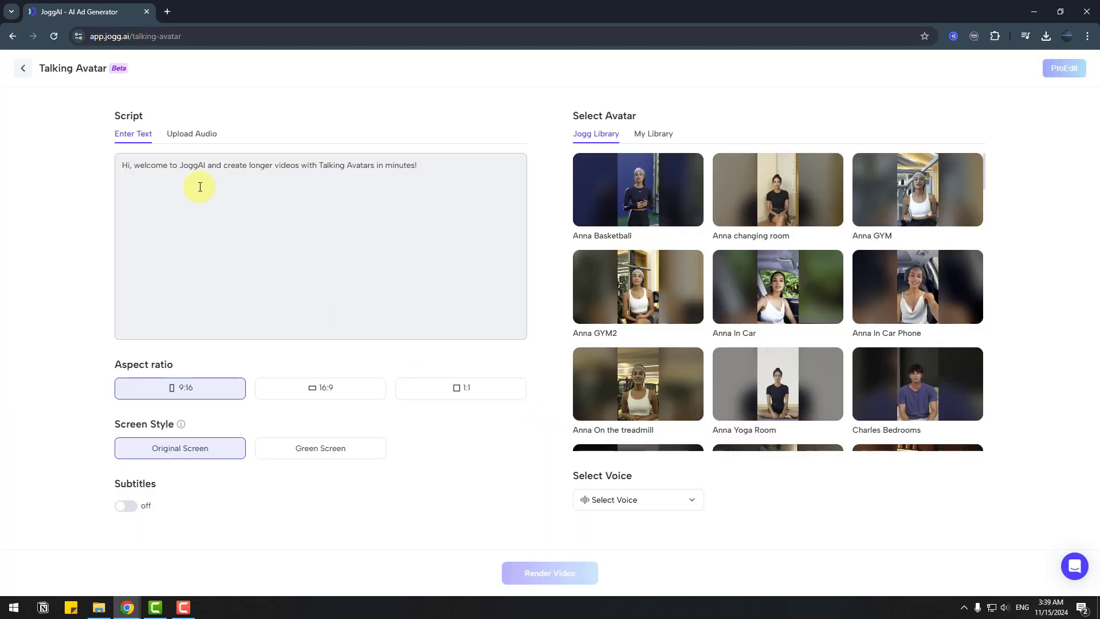
pyautogui.click(192, 135)
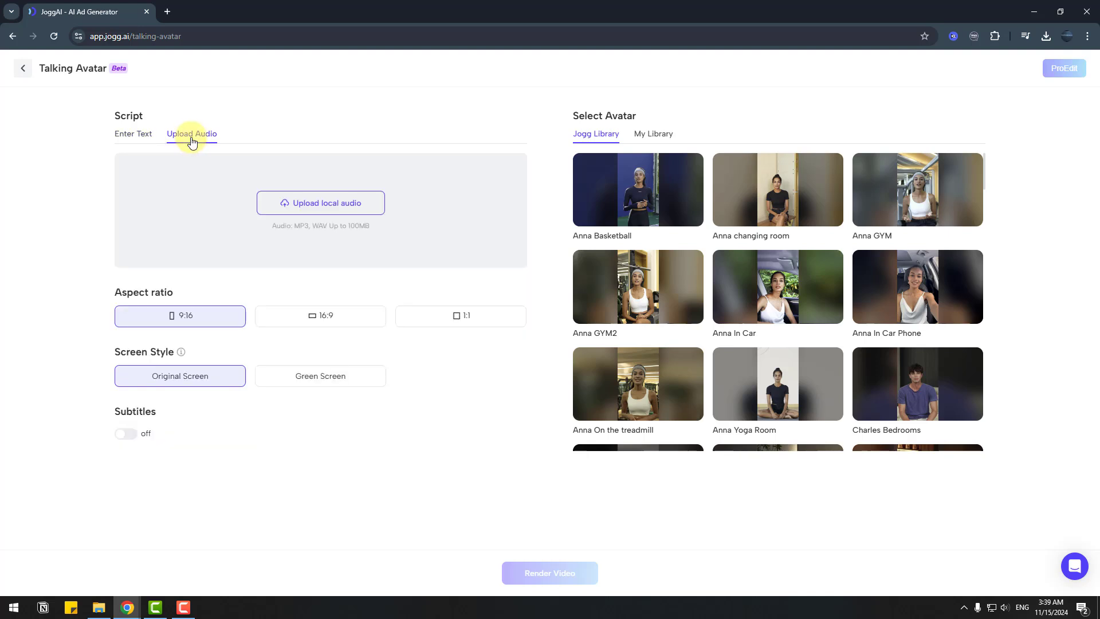
pyautogui.click(139, 138)
pyautogui.moveTo(429, 187); pyautogui.dragTo(66, 186)
pyautogui.write('Hi guys, welcome to my new video. In')
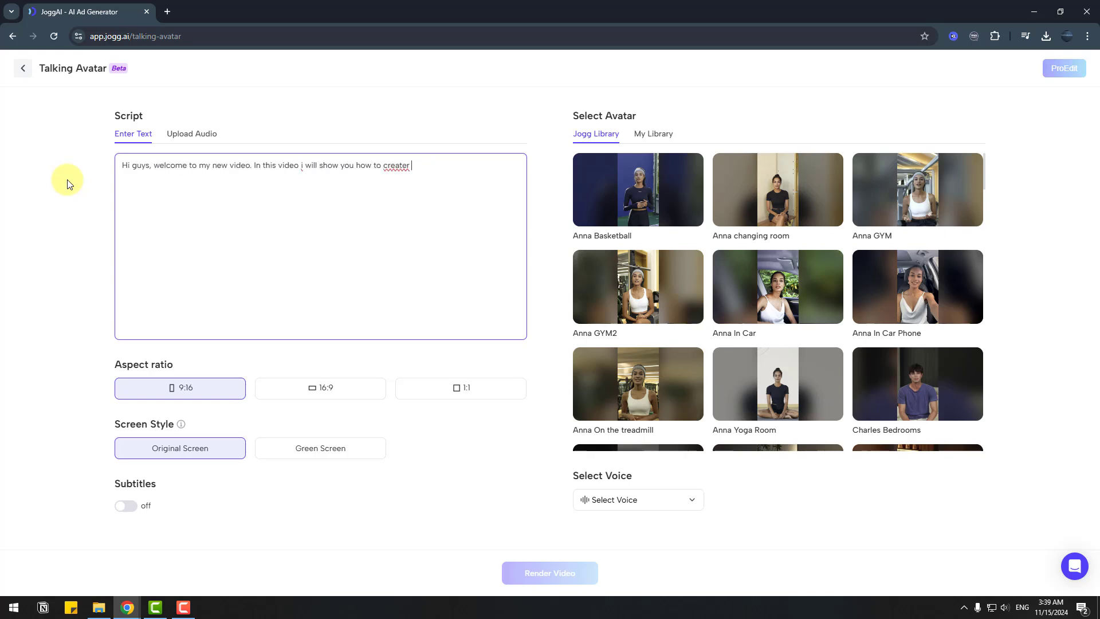
pyautogui.write(" this video i will show you how to create social media videos! let's get started!")
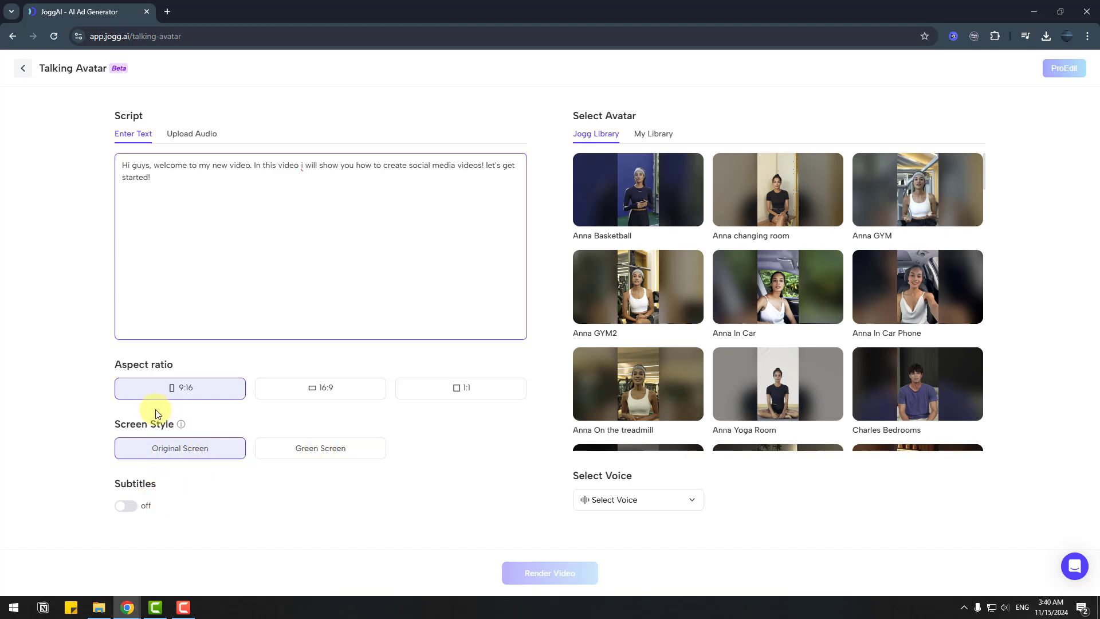
# Turn on subtitles, browse the AI voice library, then render and submit the Anna In Car video
pyautogui.click(128, 507)
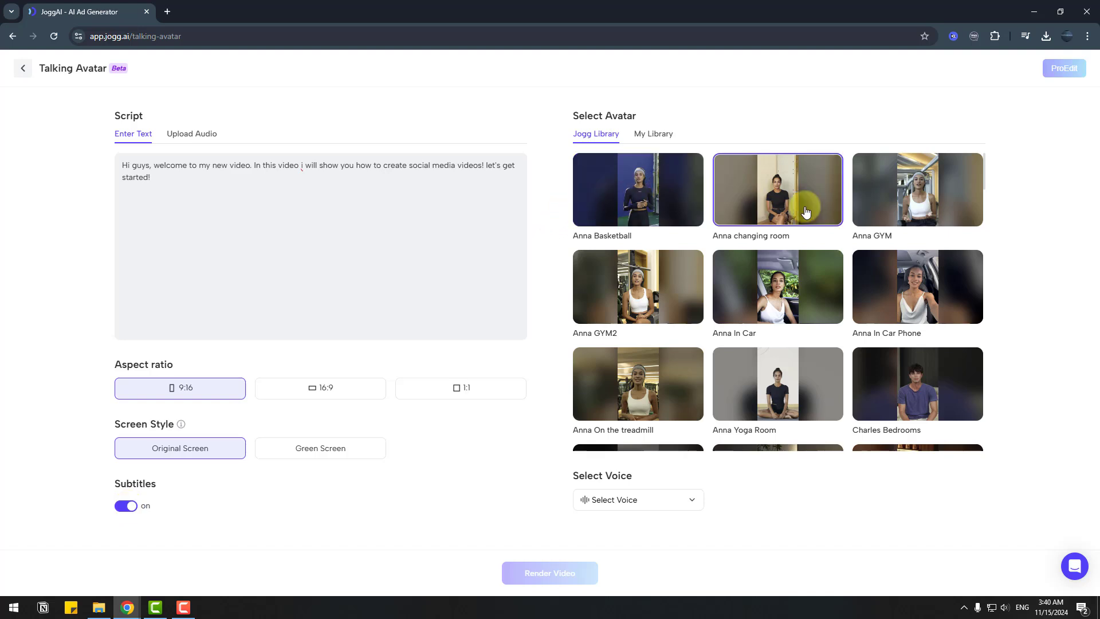
pyautogui.scroll(-5, 928, 209)
pyautogui.scroll(4, 928, 210)
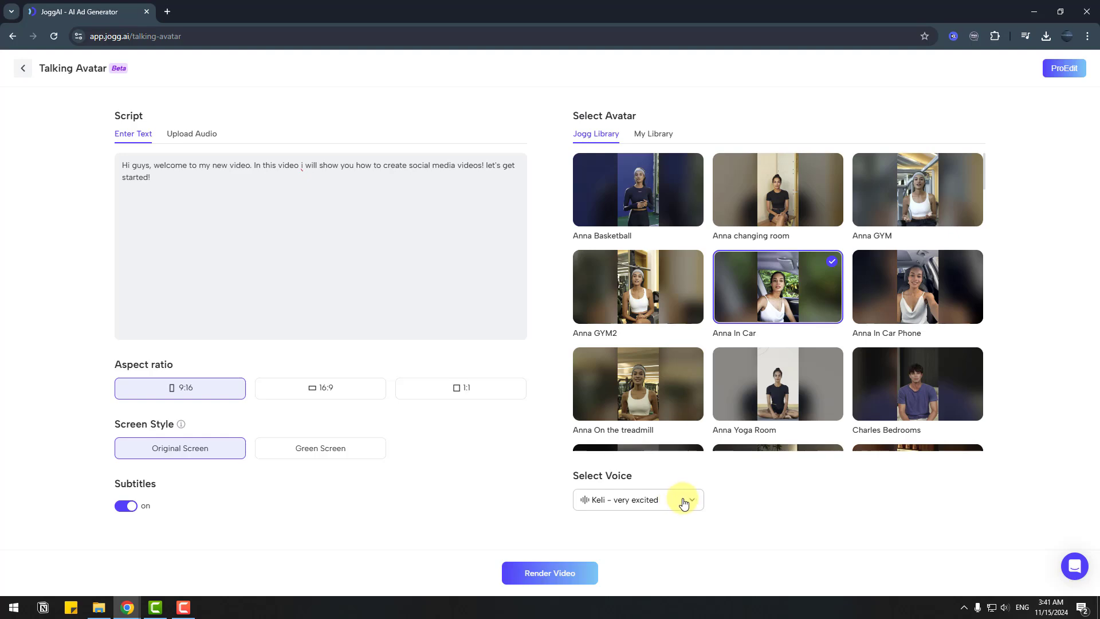
pyautogui.click(683, 501)
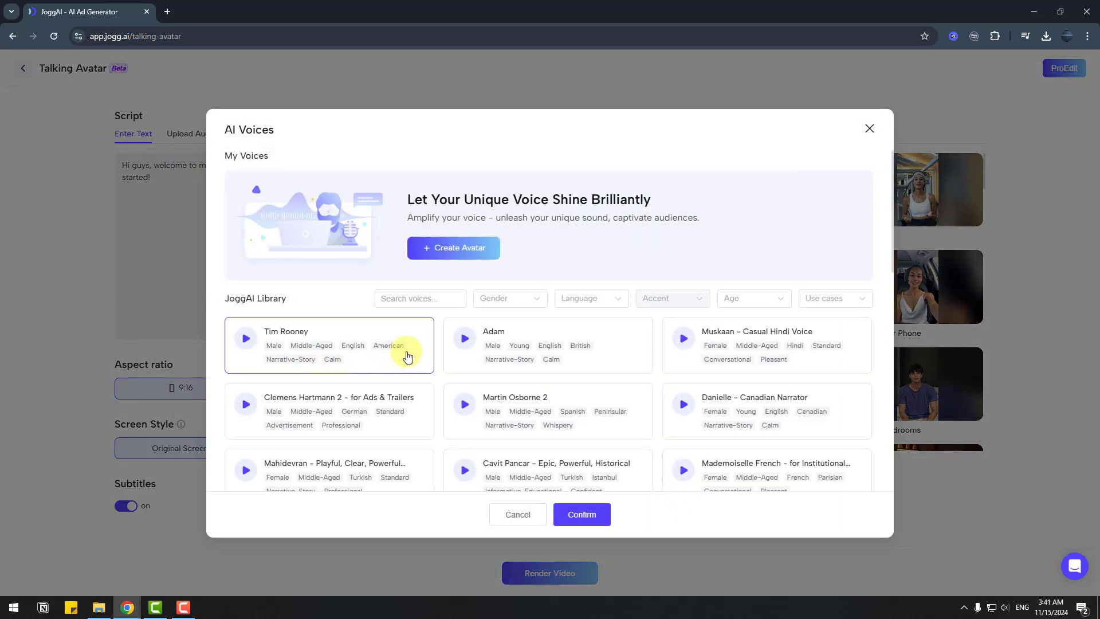
pyautogui.click(540, 304)
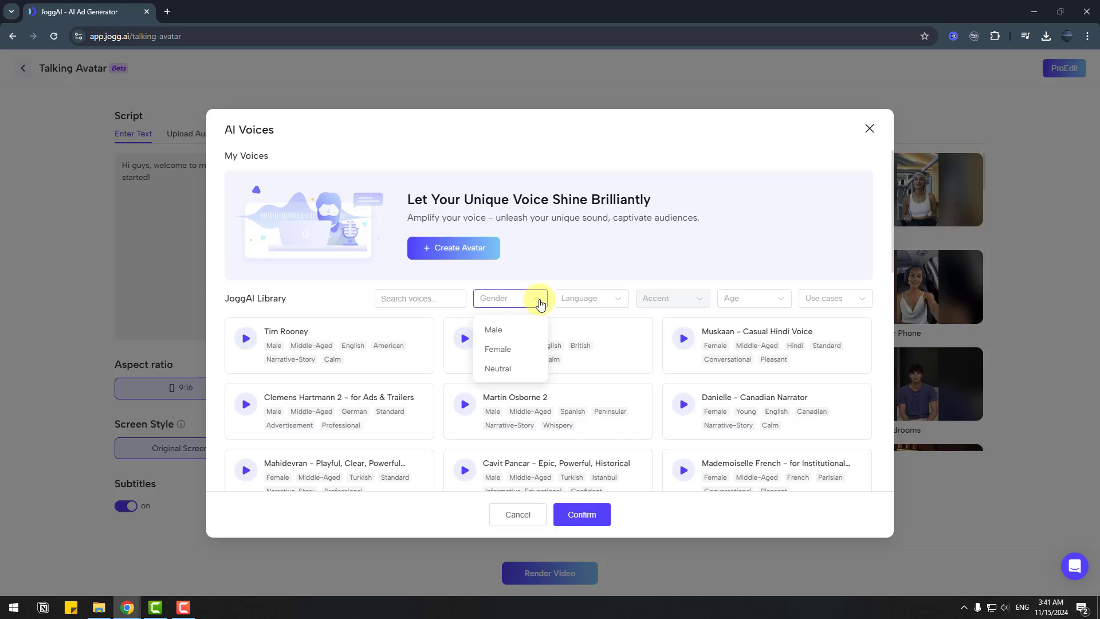
pyautogui.click(547, 302)
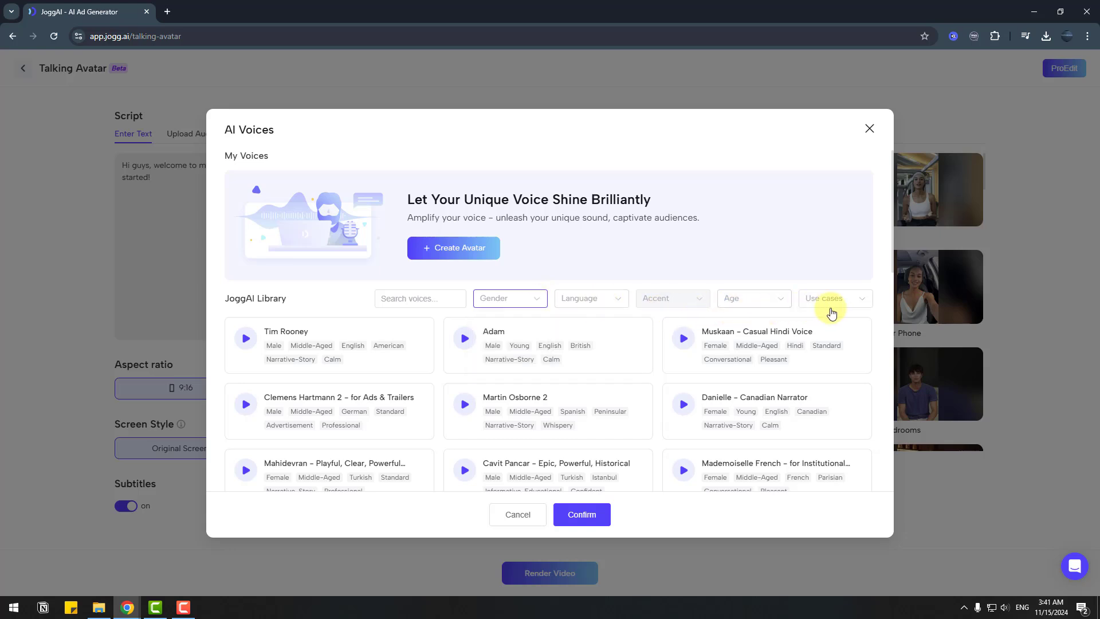
pyautogui.scroll(-10, 713, 352)
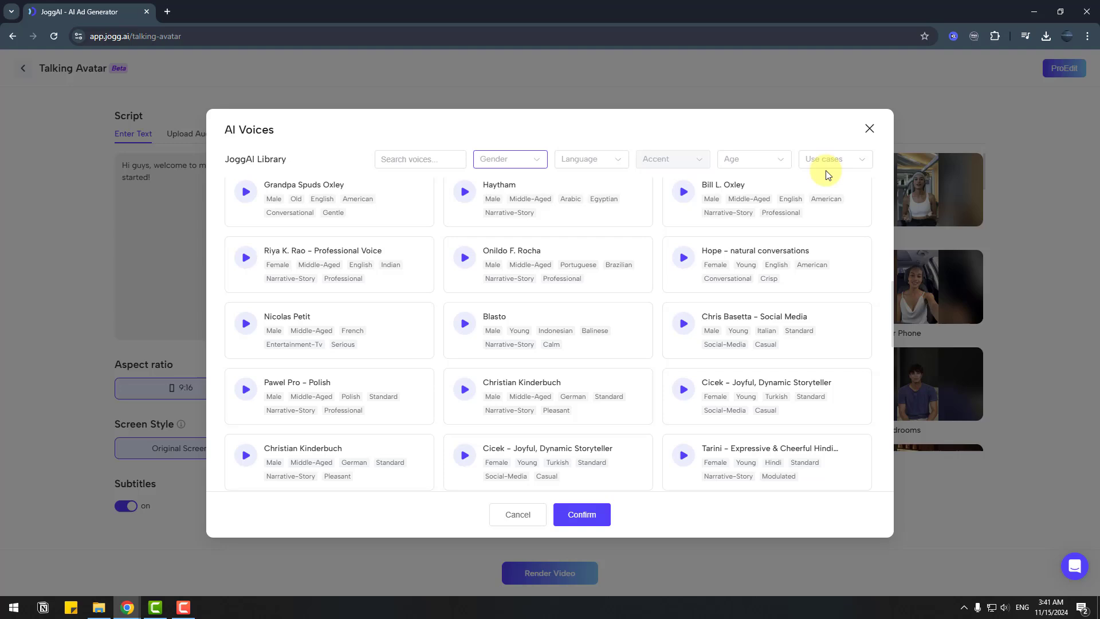
pyautogui.click(866, 129)
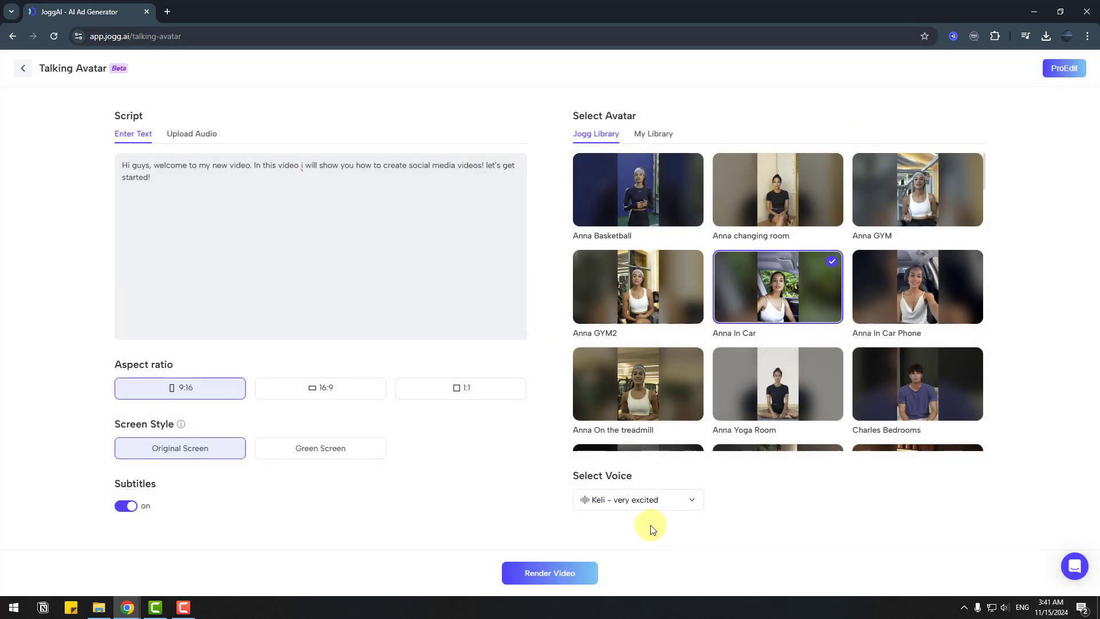
pyautogui.click(543, 574)
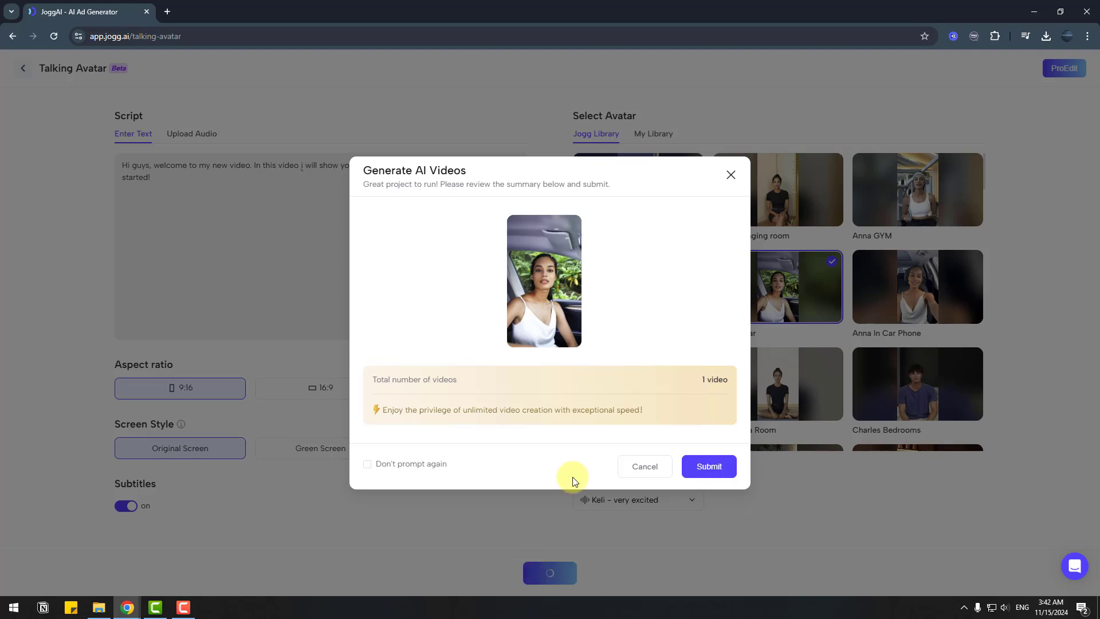
pyautogui.click(703, 471)
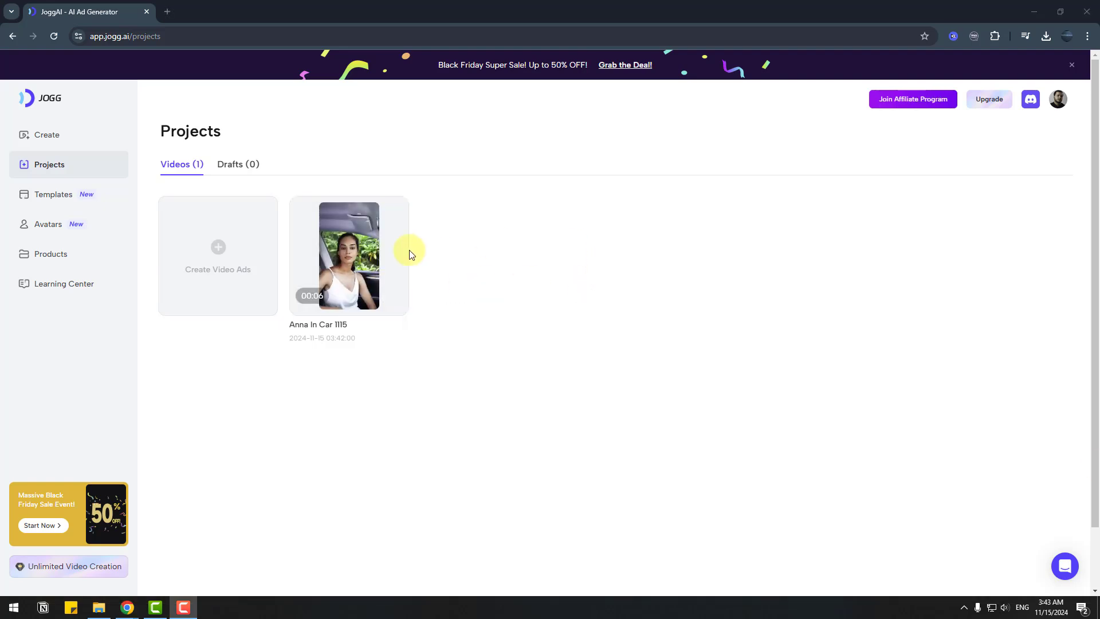
# Play the 00:06 Anna In Car 1115 video, then open its options menu
pyautogui.click(345, 260)
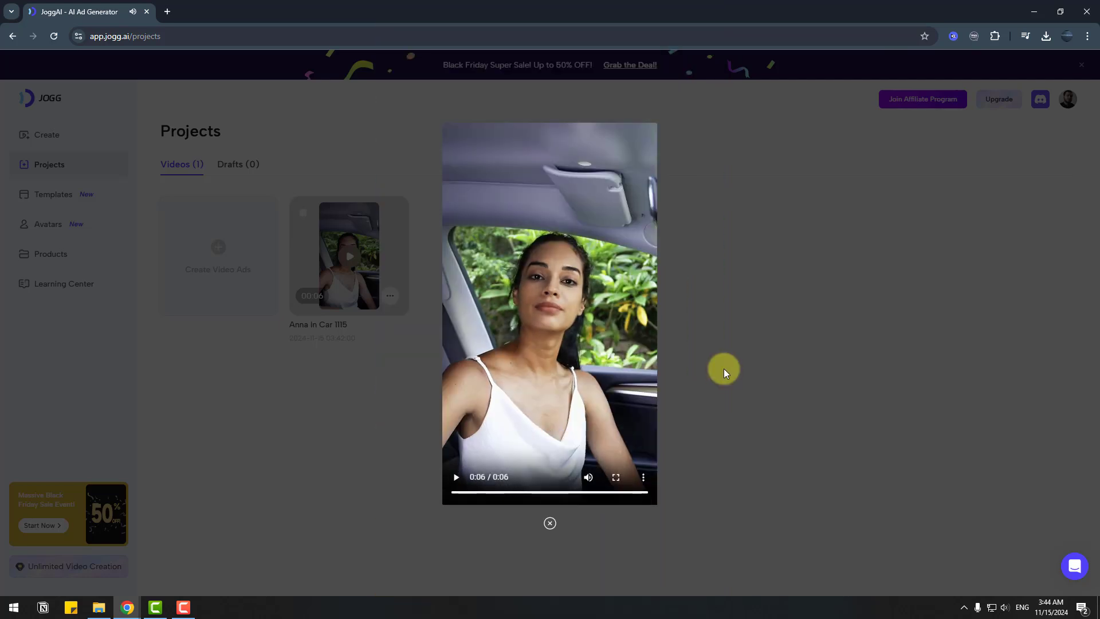
pyautogui.click(389, 295)
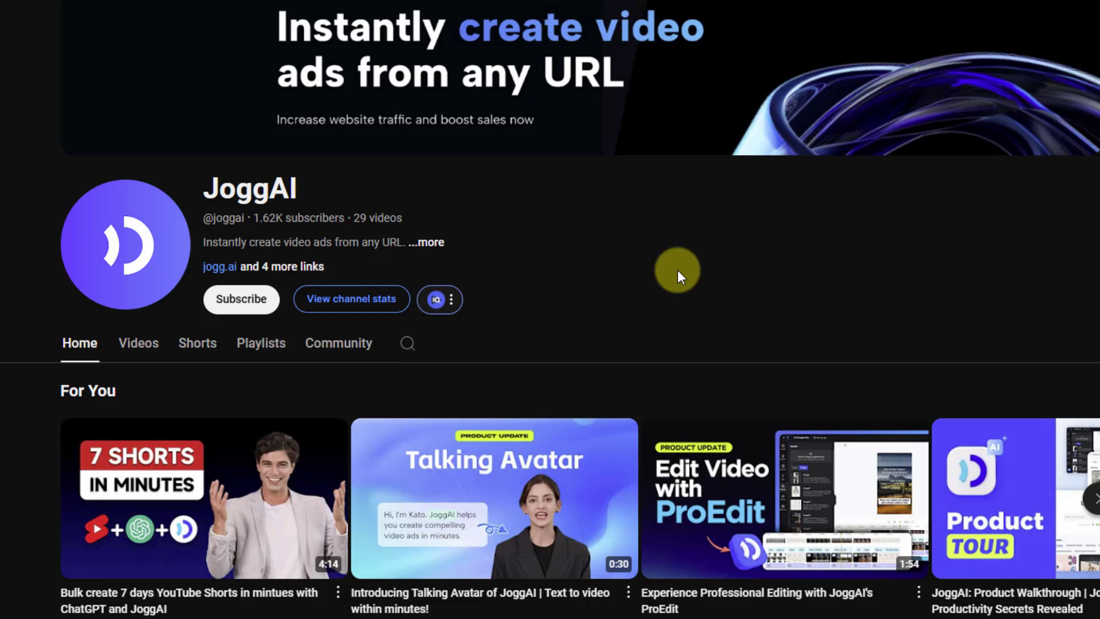
# Show the JoggAI channel's Videos tab, subscribe, and scroll through its uploaded videos
pyautogui.click(145, 352)
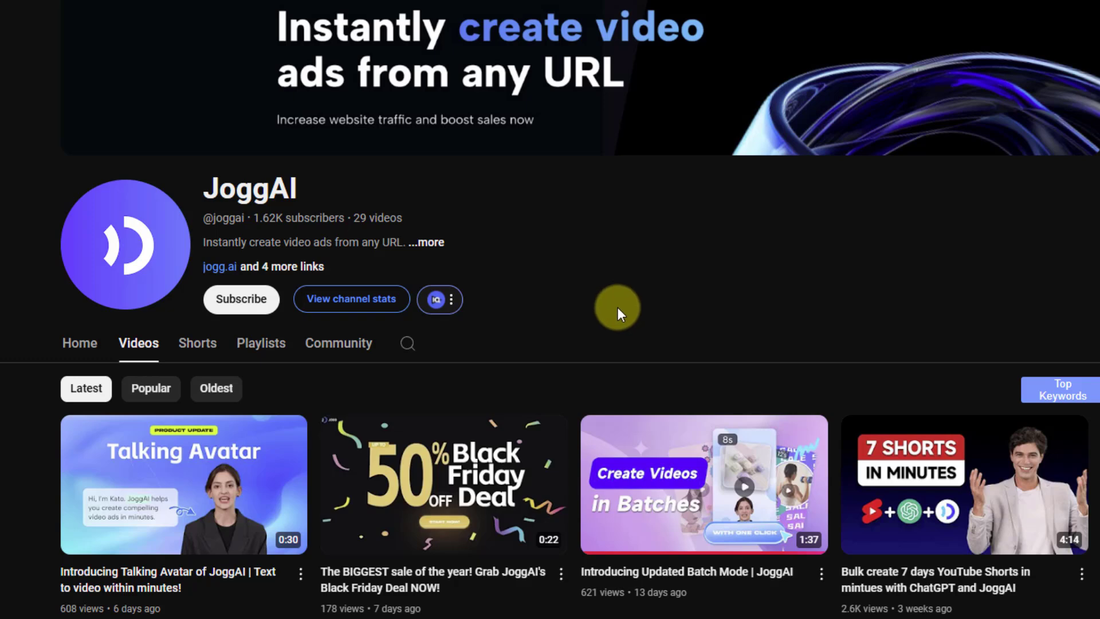
pyautogui.scroll(-3, 907, 175)
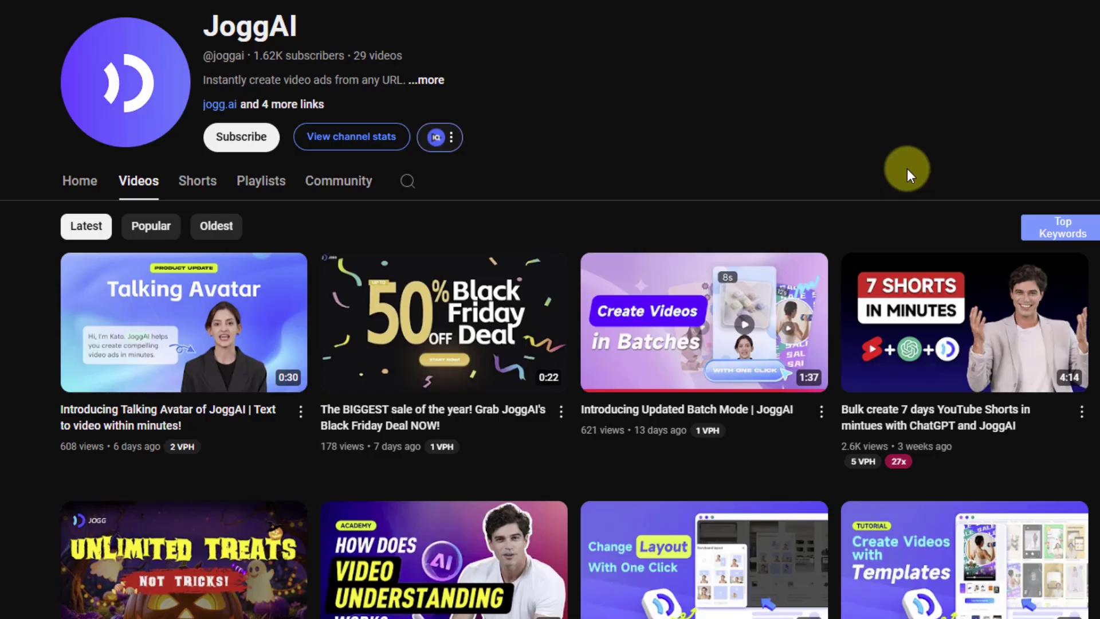
pyautogui.scroll(3, 904, 164)
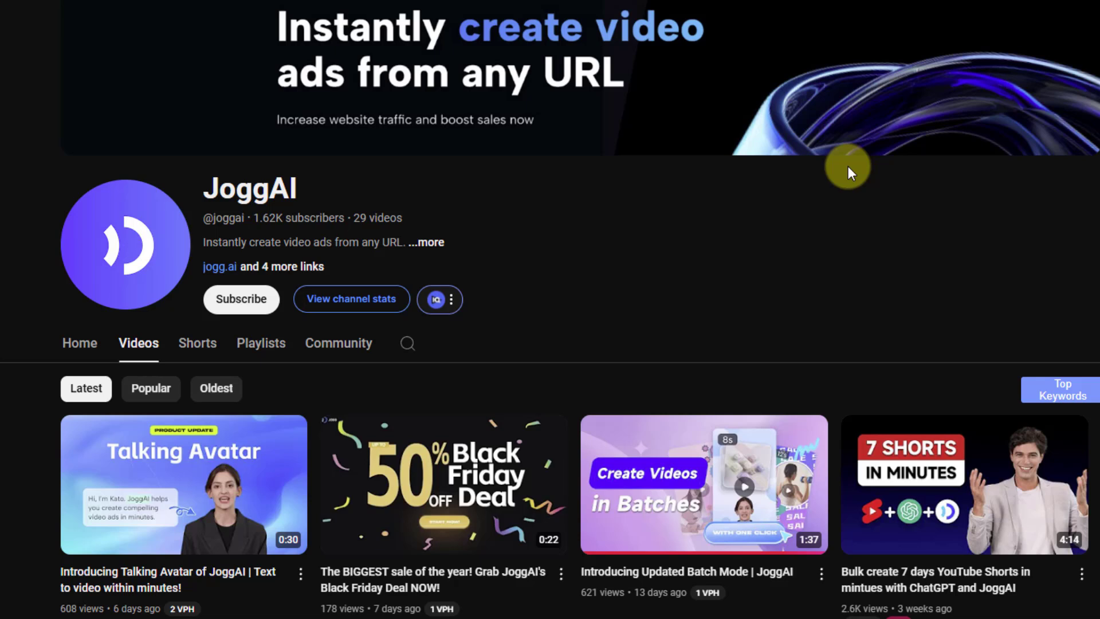
pyautogui.click(234, 303)
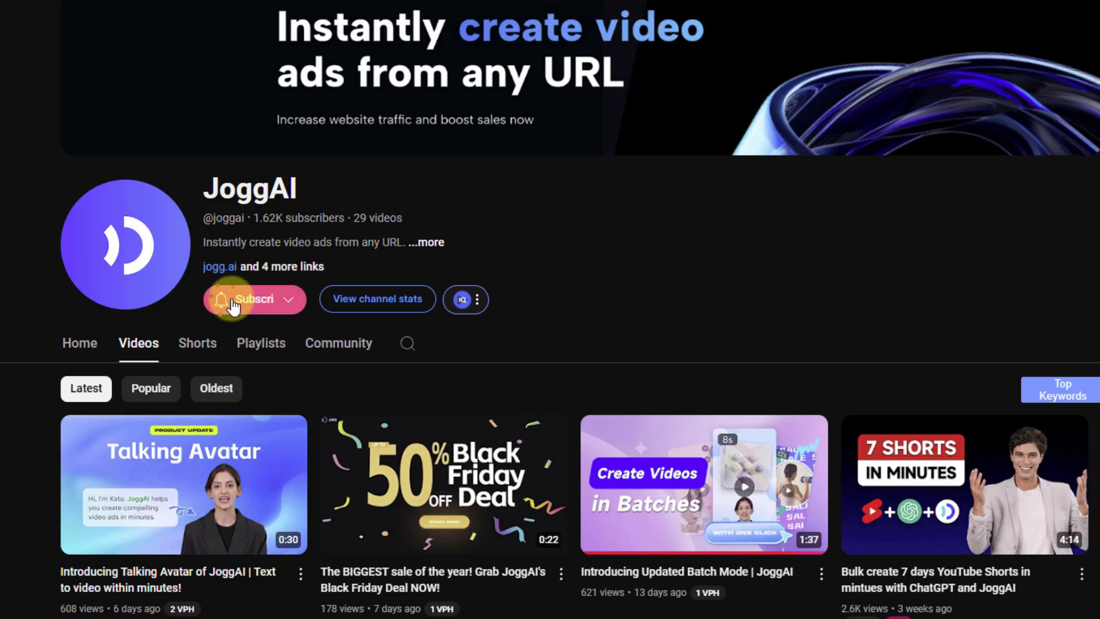
pyautogui.scroll(-10, 896, 217)
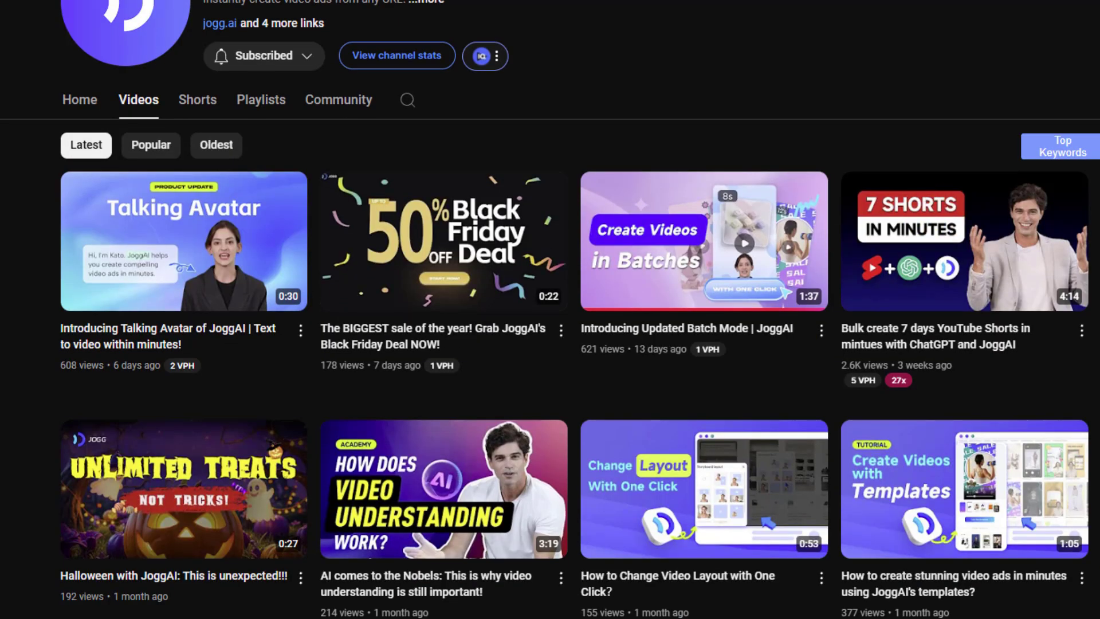
pyautogui.scroll(-4, 550, 310)
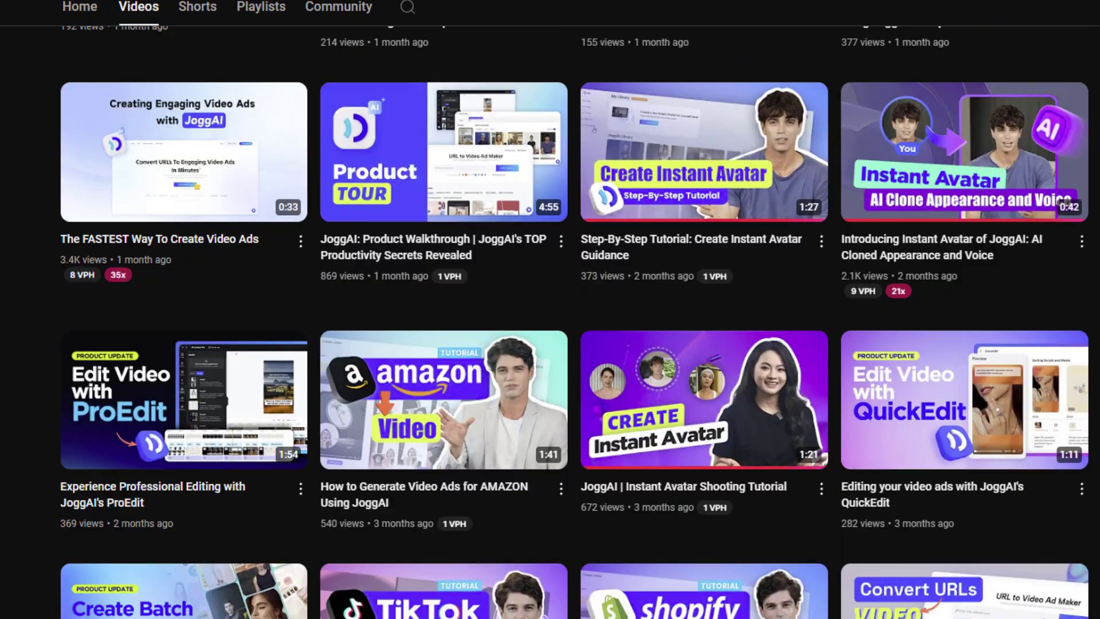
pyautogui.scroll(-4, 550, 309)
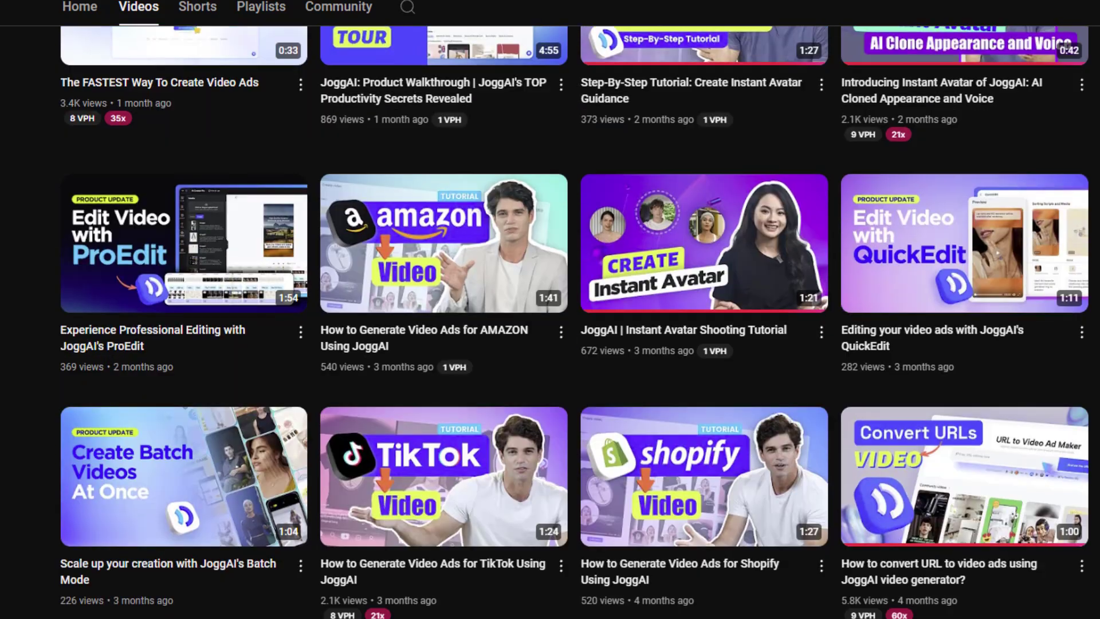